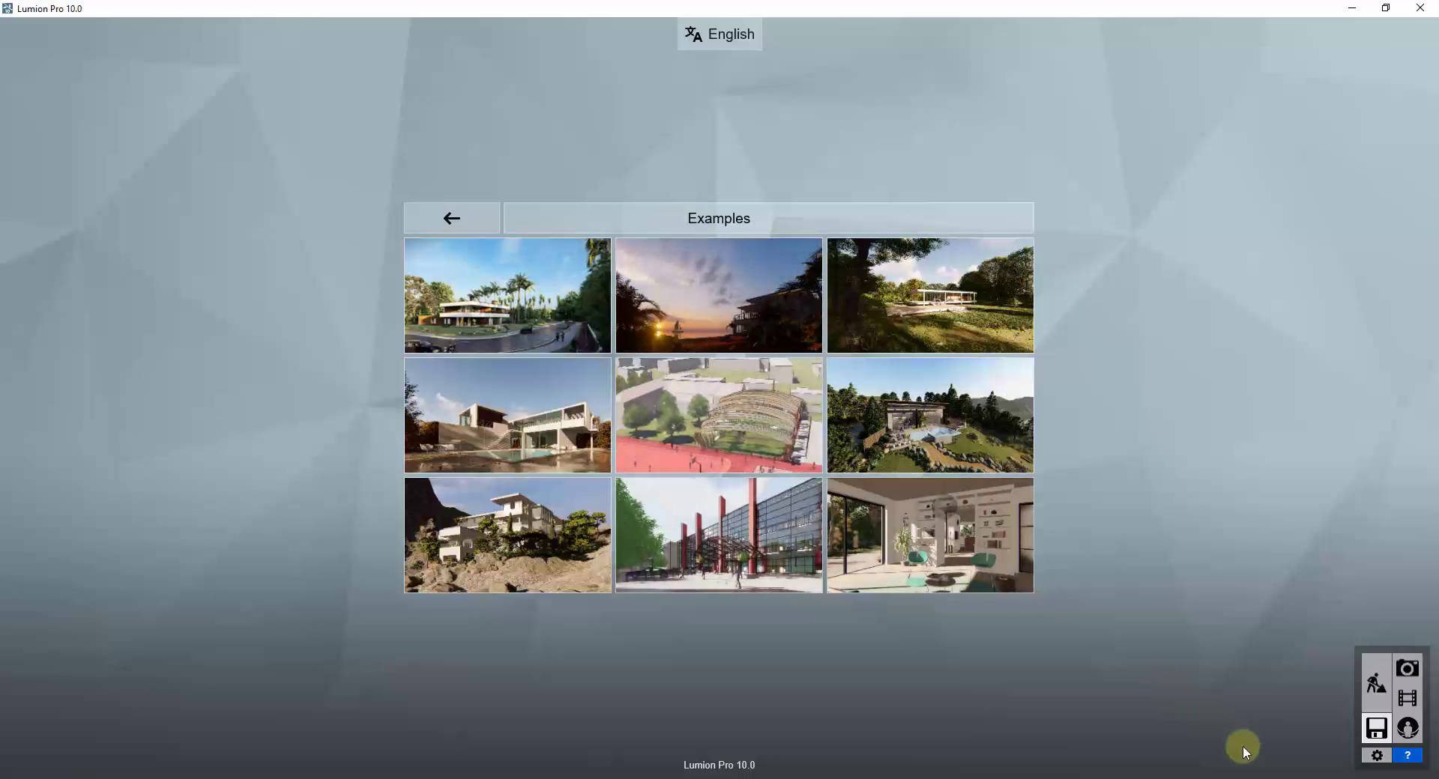
# Open the example scenes and load the modern house with the swimming pool
pyautogui.click(1383, 733)
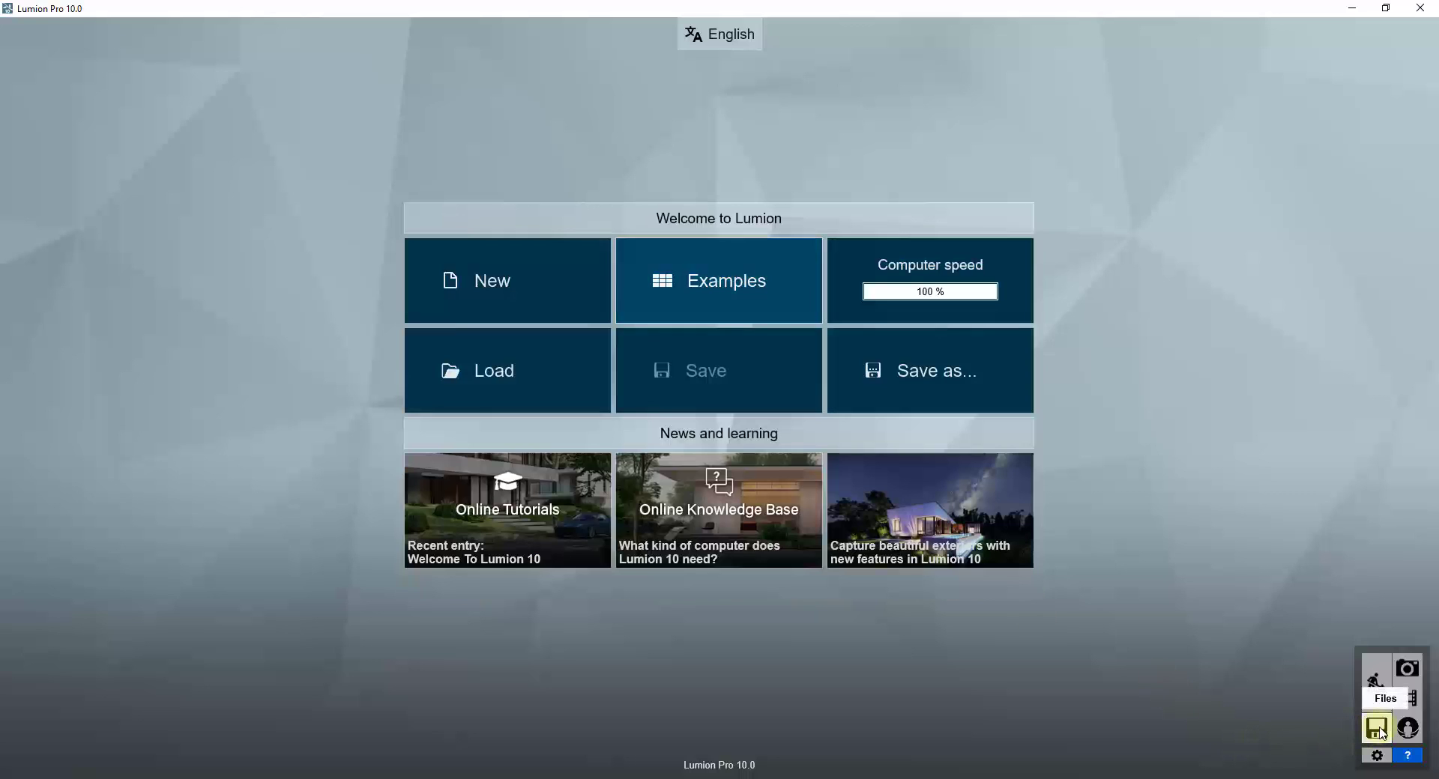
pyautogui.click(694, 287)
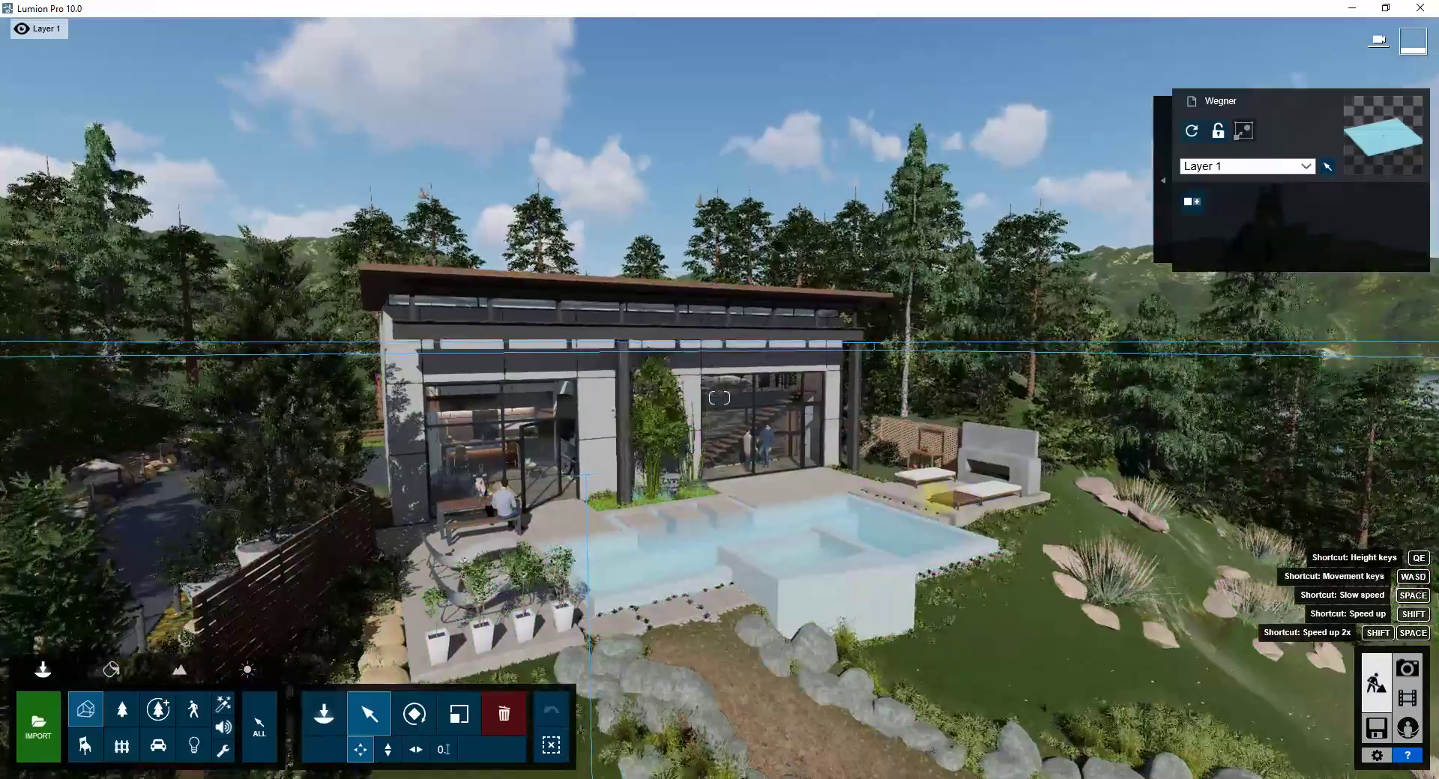
# Frame the house and pool in Photo mode and store the camera view in empty photo slot 10
pyautogui.moveTo(250, 172); pyautogui.dragTo(250, 173, button='right')
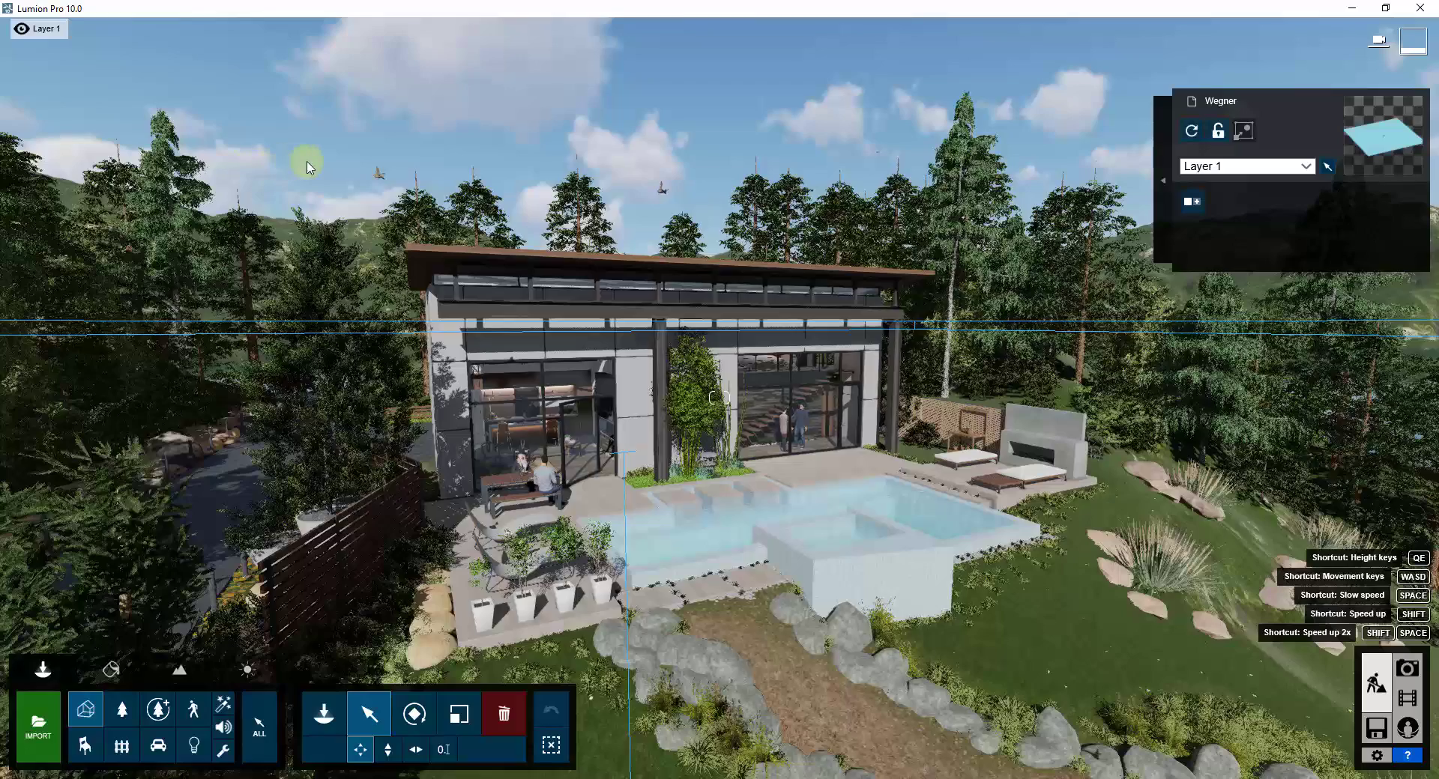
pyautogui.scroll(5, 789, 262)
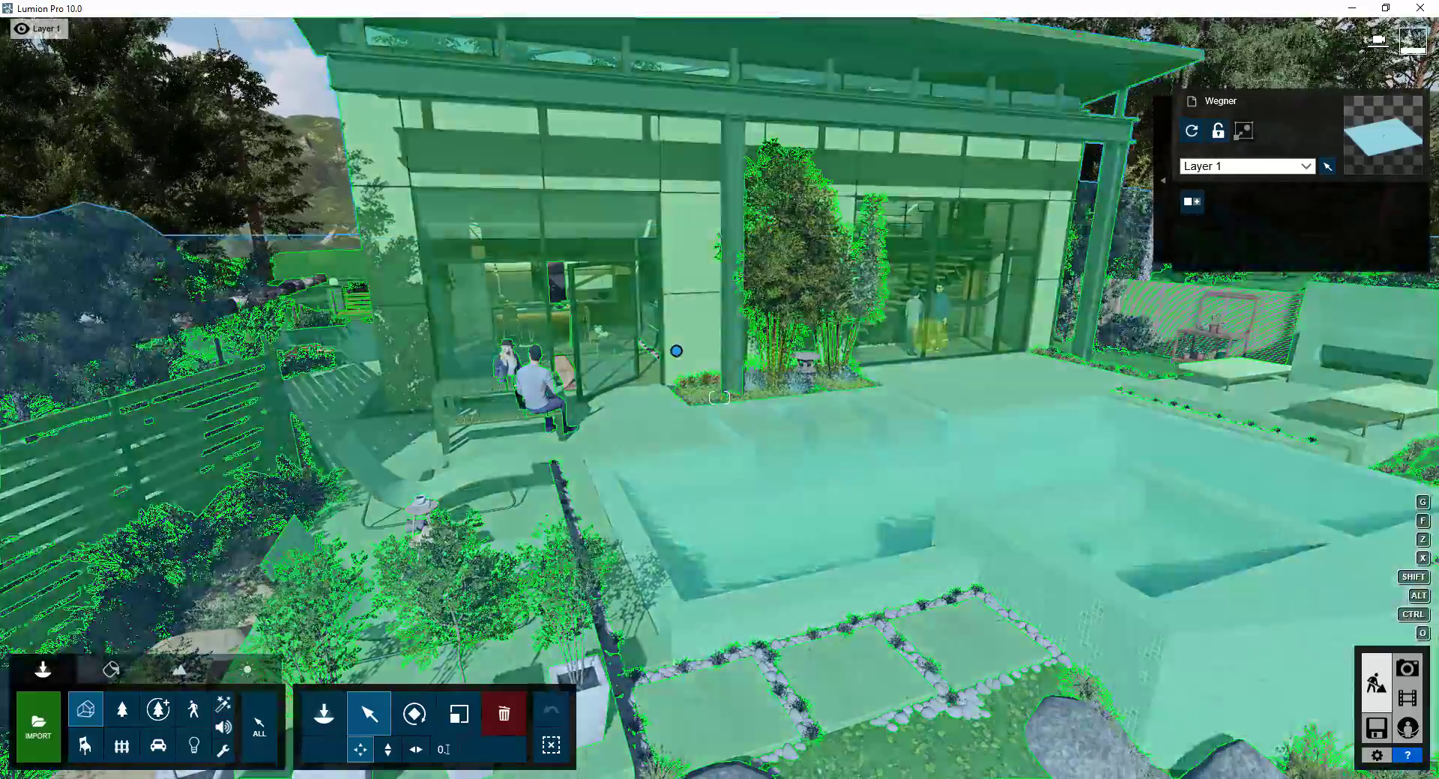
pyautogui.moveTo(697, 411); pyautogui.dragTo(697, 410, button='right')
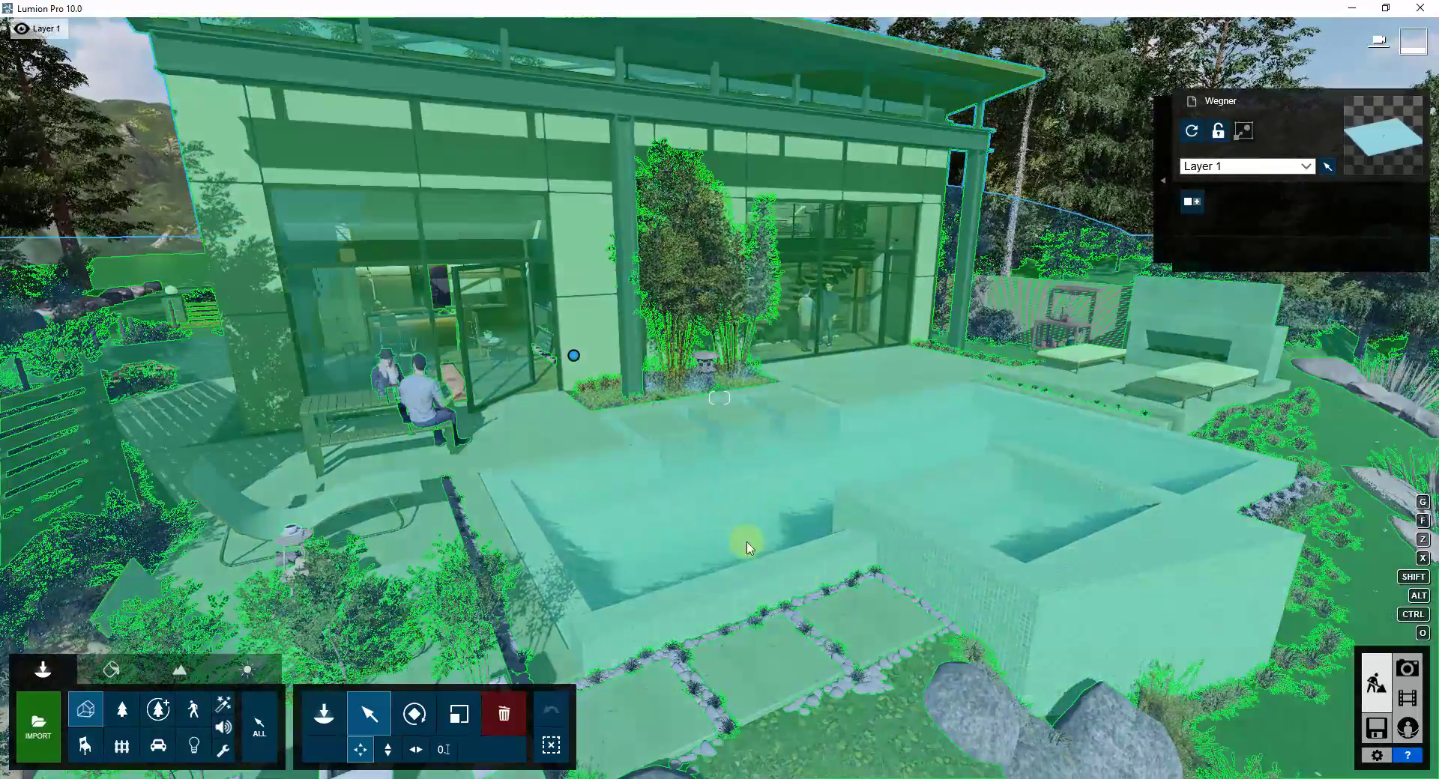
pyautogui.moveTo(745, 540); pyautogui.dragTo(755, 539, button='right')
pyautogui.scroll(-5, 755, 538)
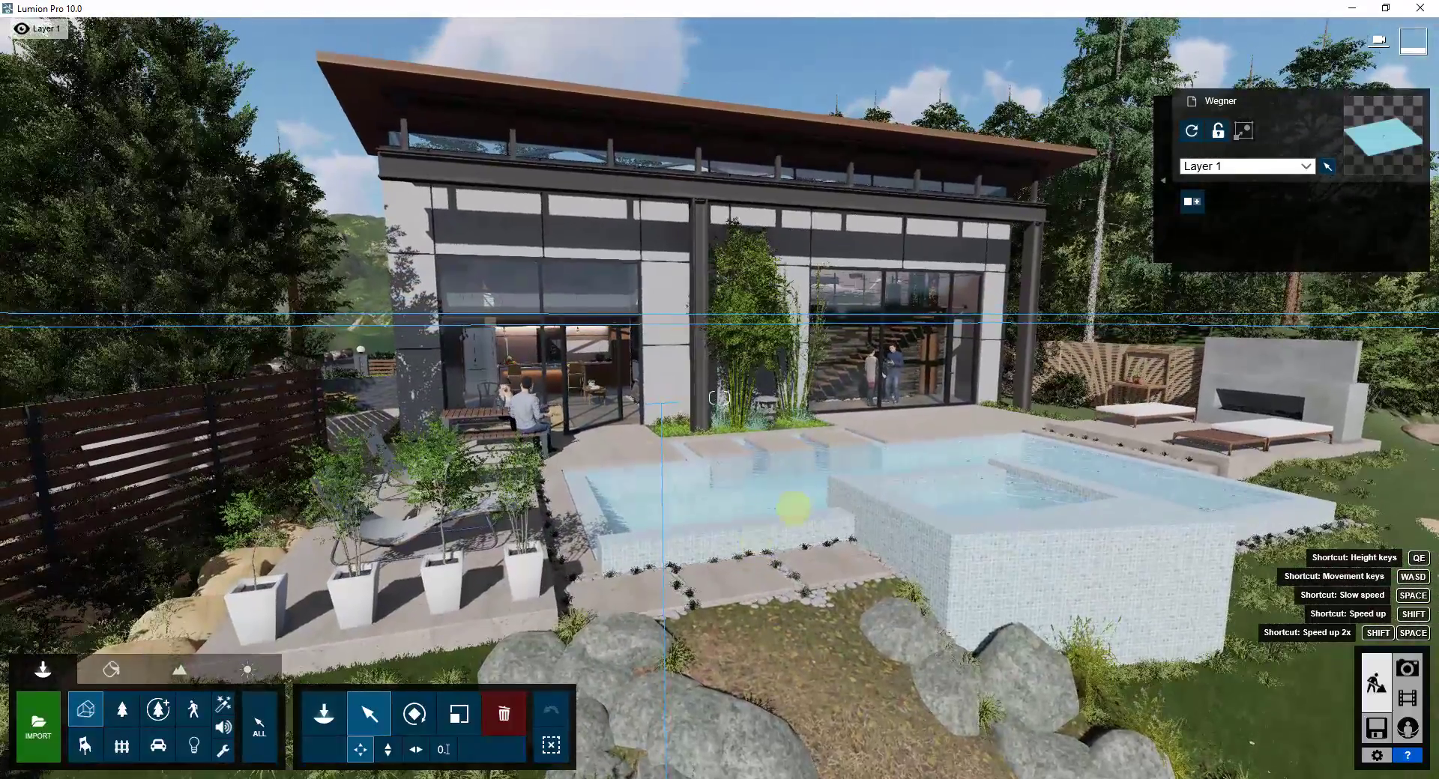
pyautogui.scroll(-5, 793, 509)
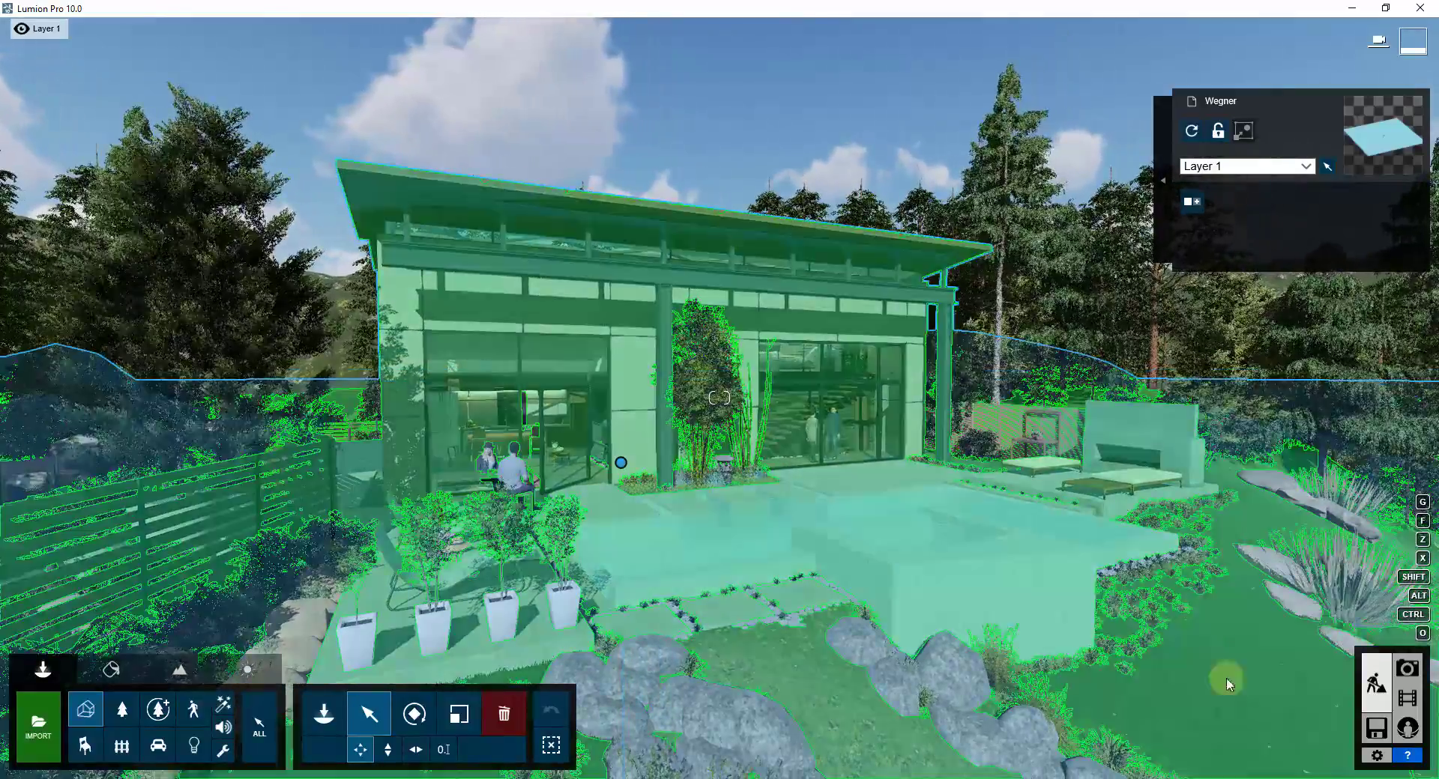
pyautogui.click(1407, 670)
pyautogui.moveTo(925, 405)
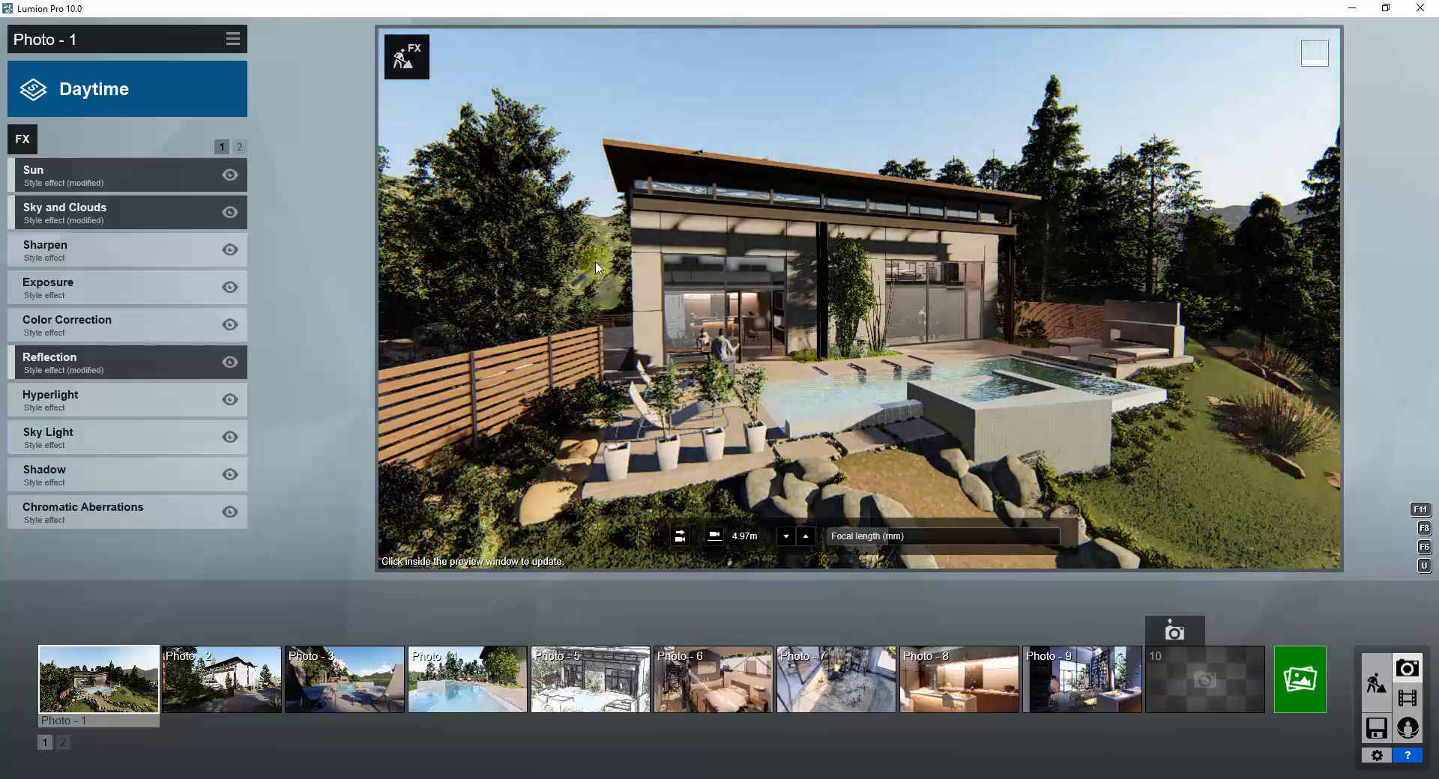
pyautogui.scroll(3, 859, 299)
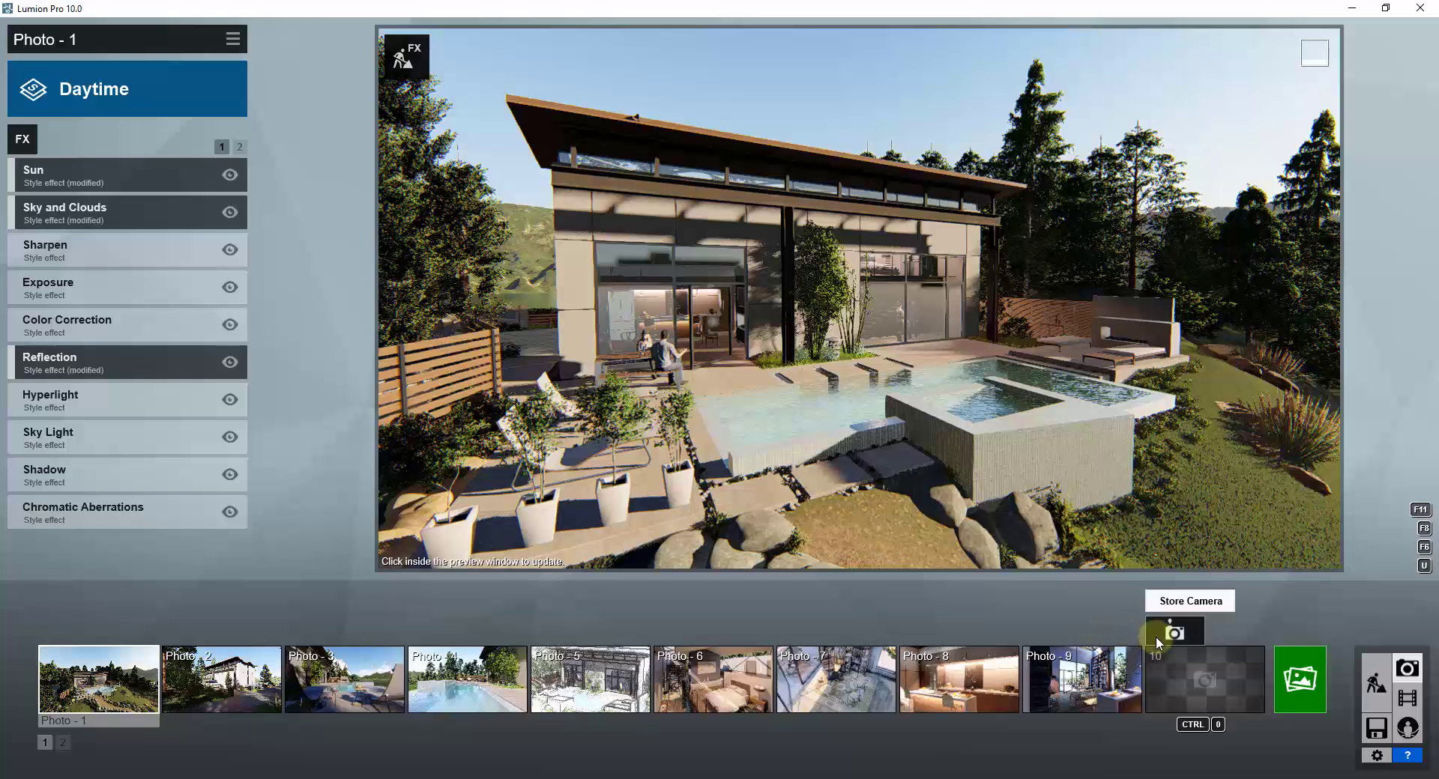
pyautogui.click(1174, 633)
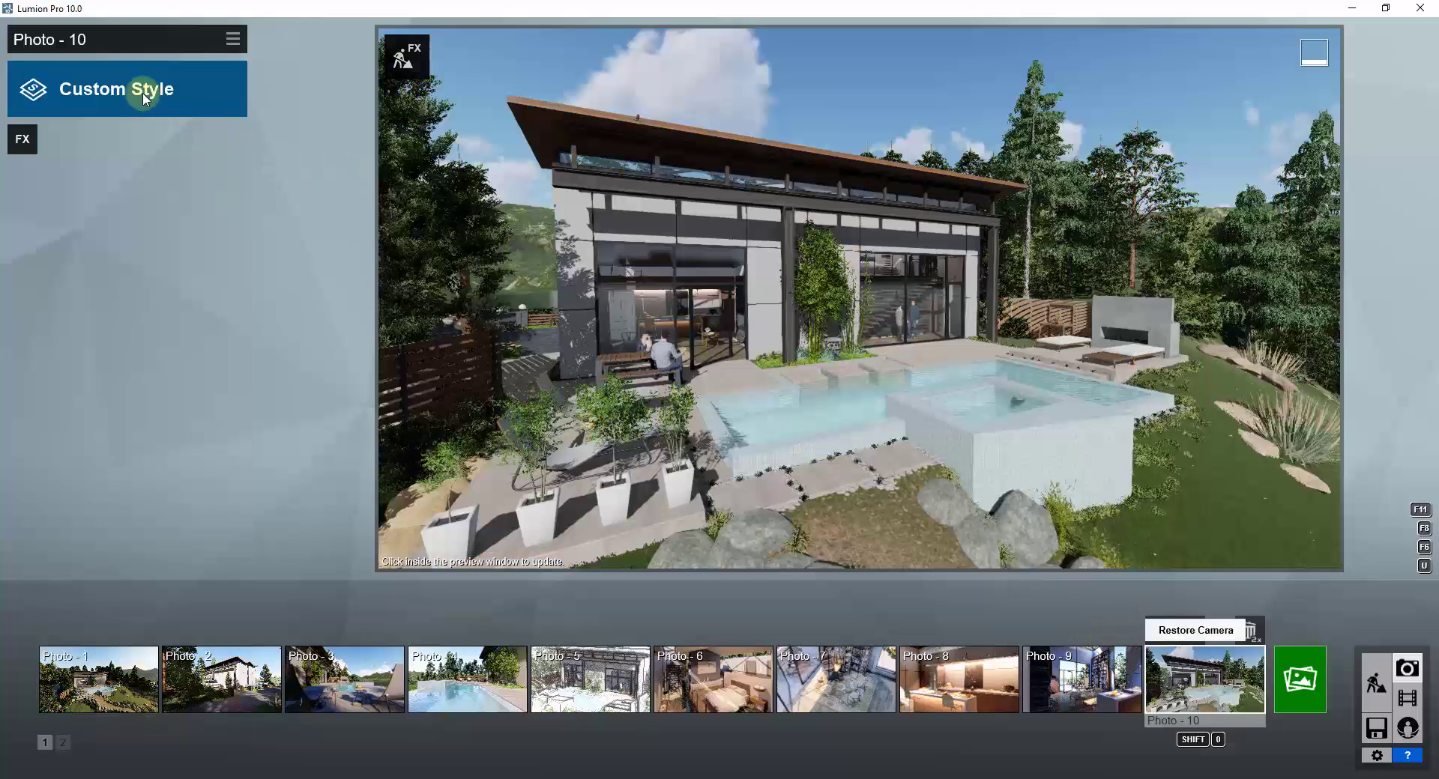
# Apply the Night style to Photo 10 in place of the custom style
pyautogui.click(143, 92)
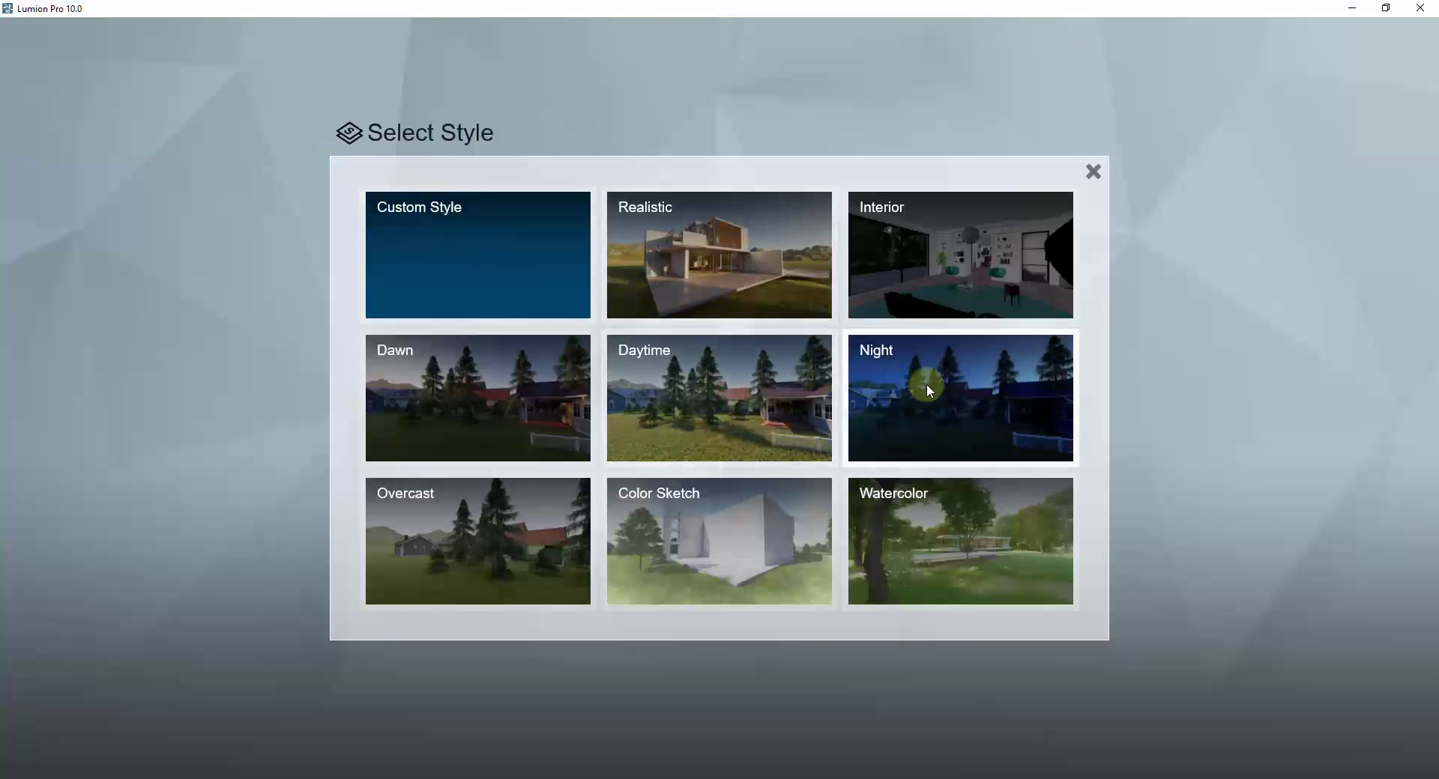
pyautogui.click(926, 384)
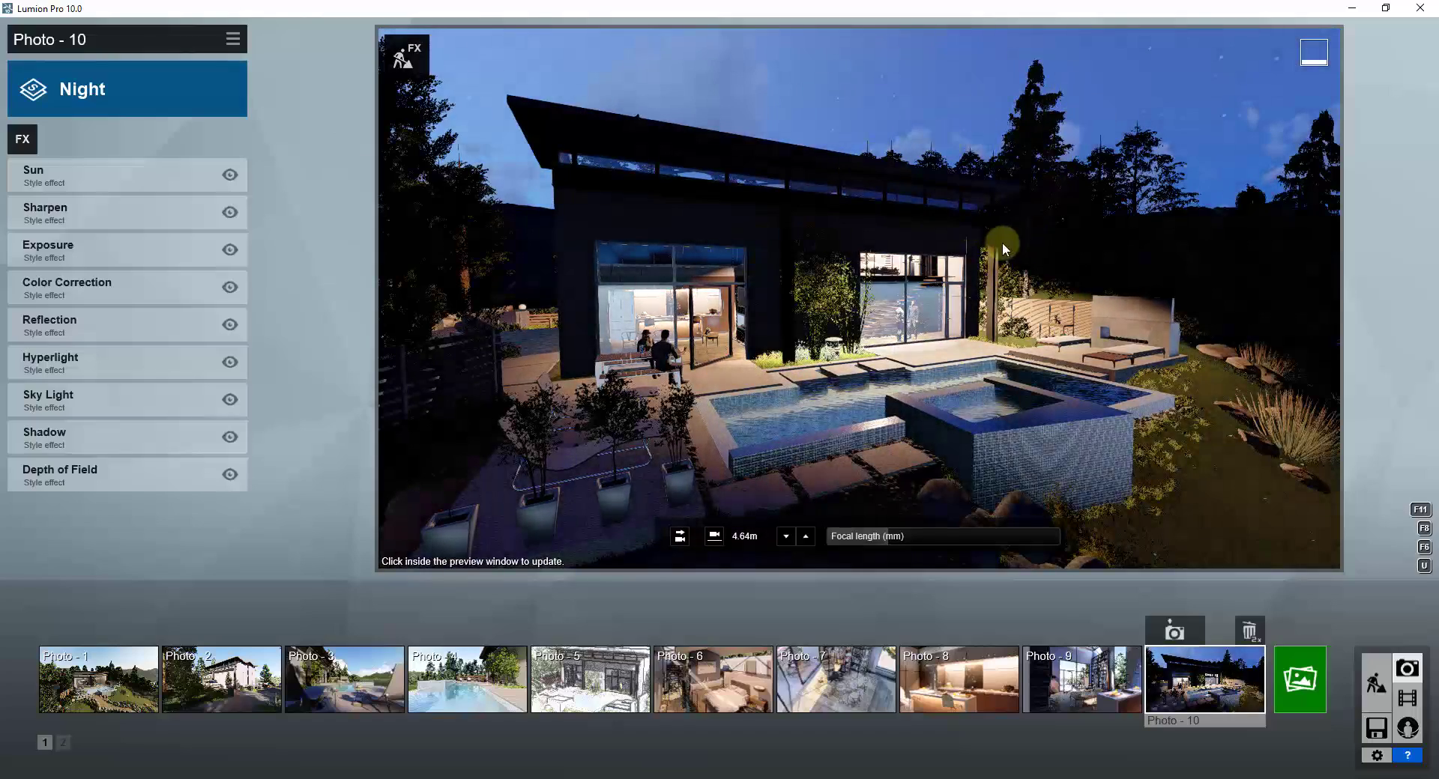
pyautogui.moveTo(1001, 241); pyautogui.dragTo(992, 234, button='right')
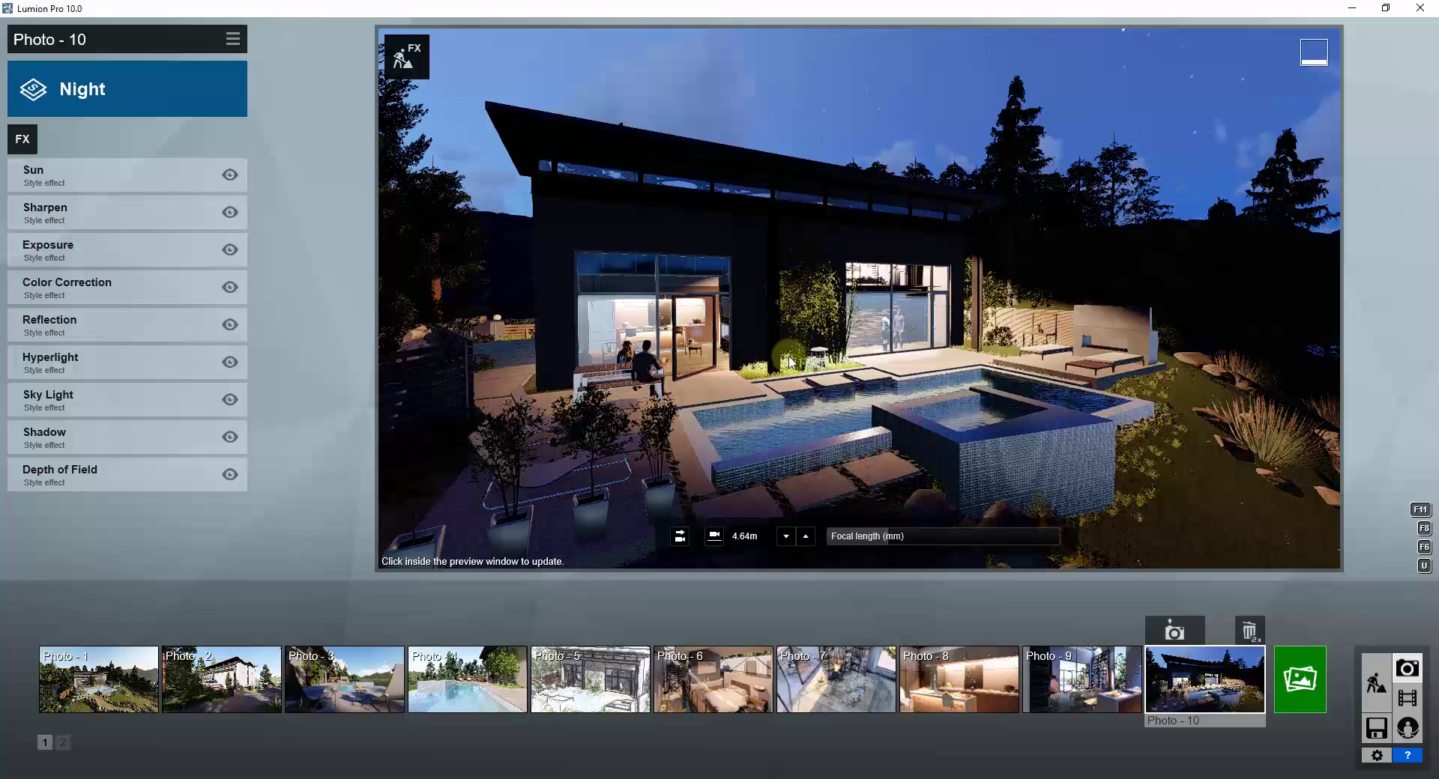
# Add the Real Skies effect to the night photo
pyautogui.click(27, 146)
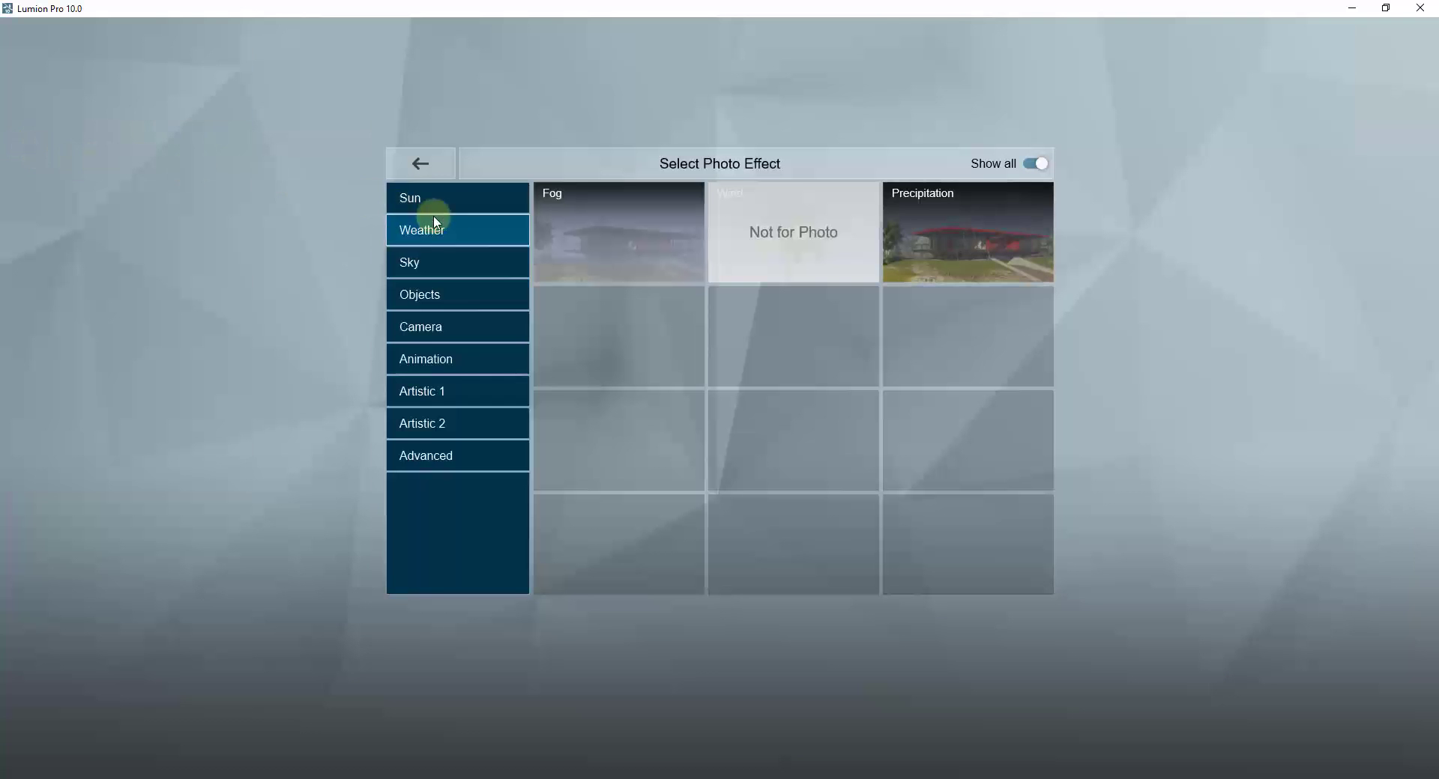
pyautogui.click(429, 264)
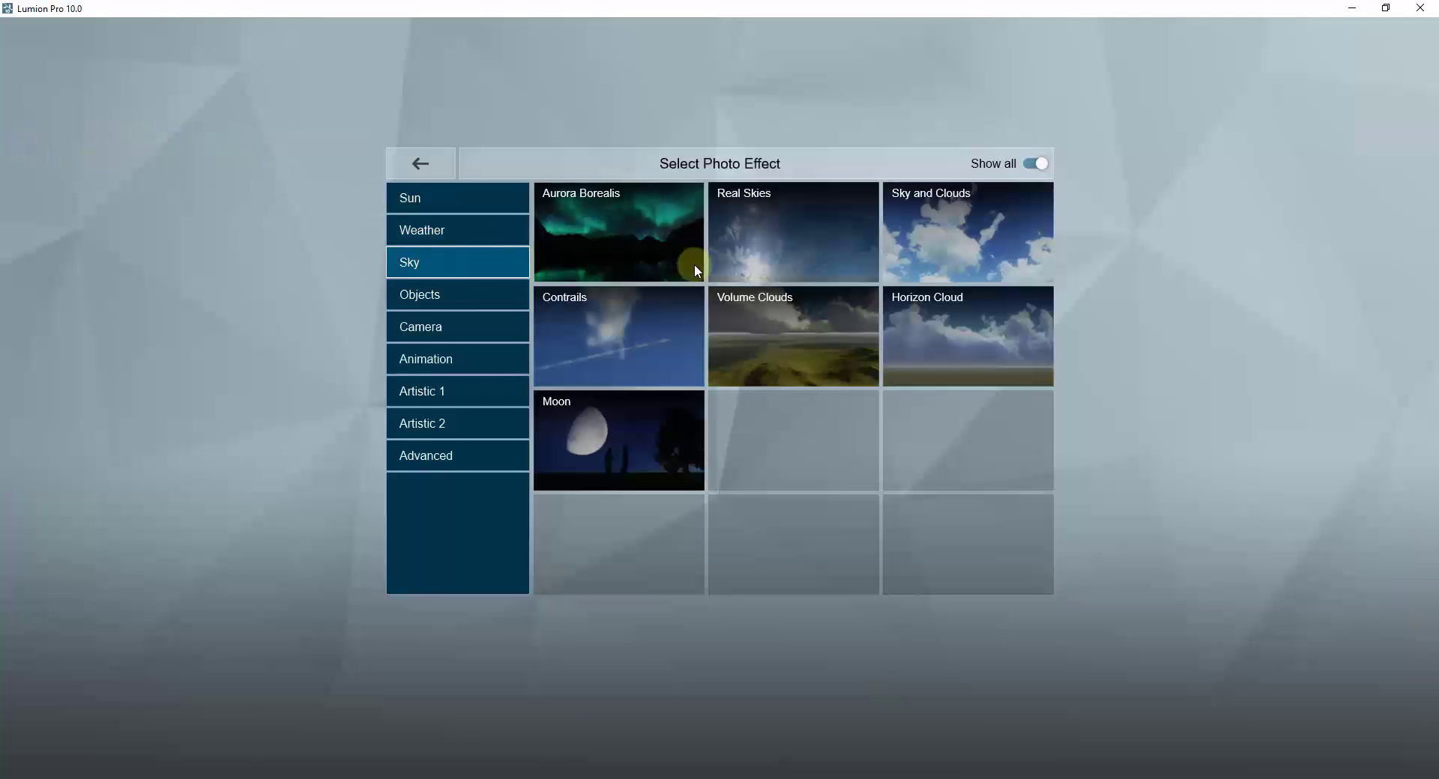
pyautogui.click(784, 217)
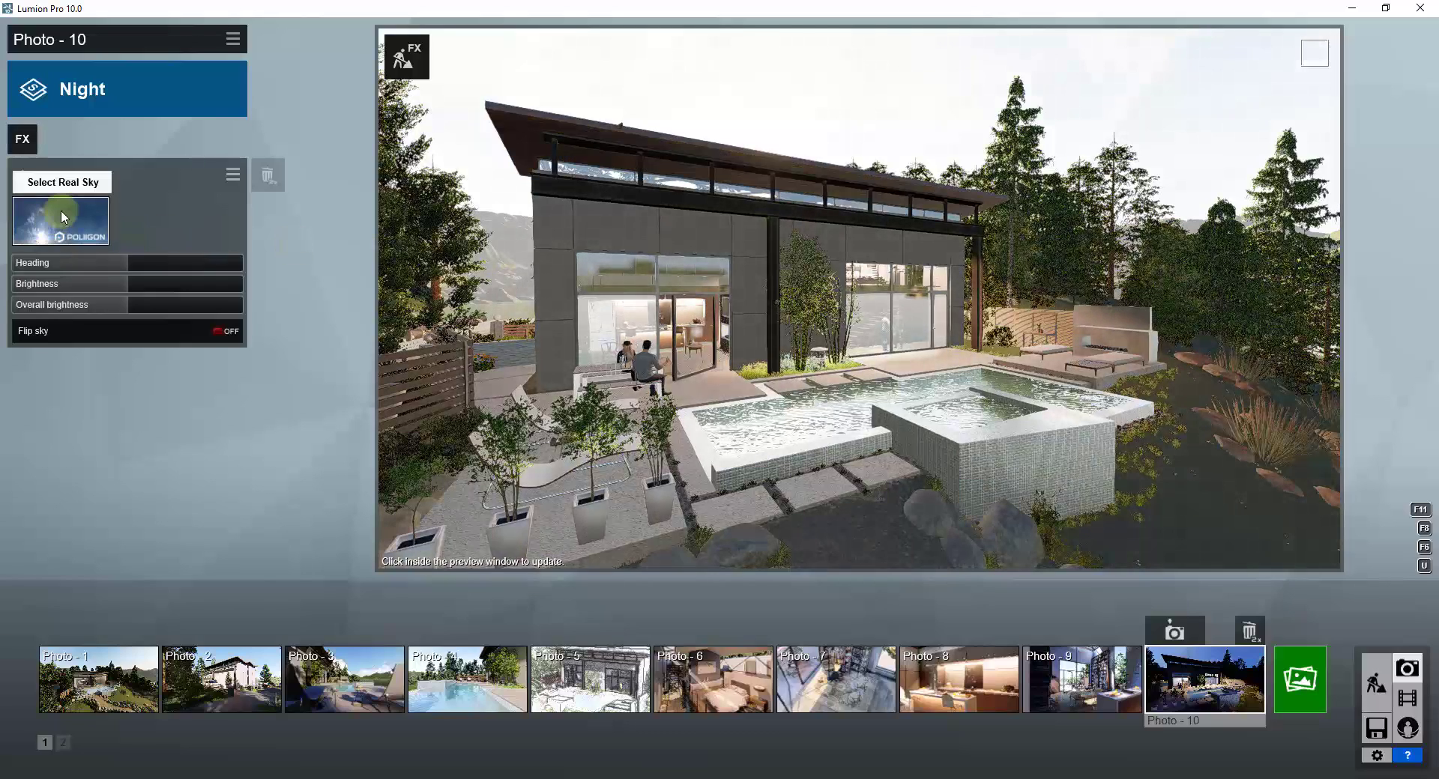
pyautogui.click(64, 214)
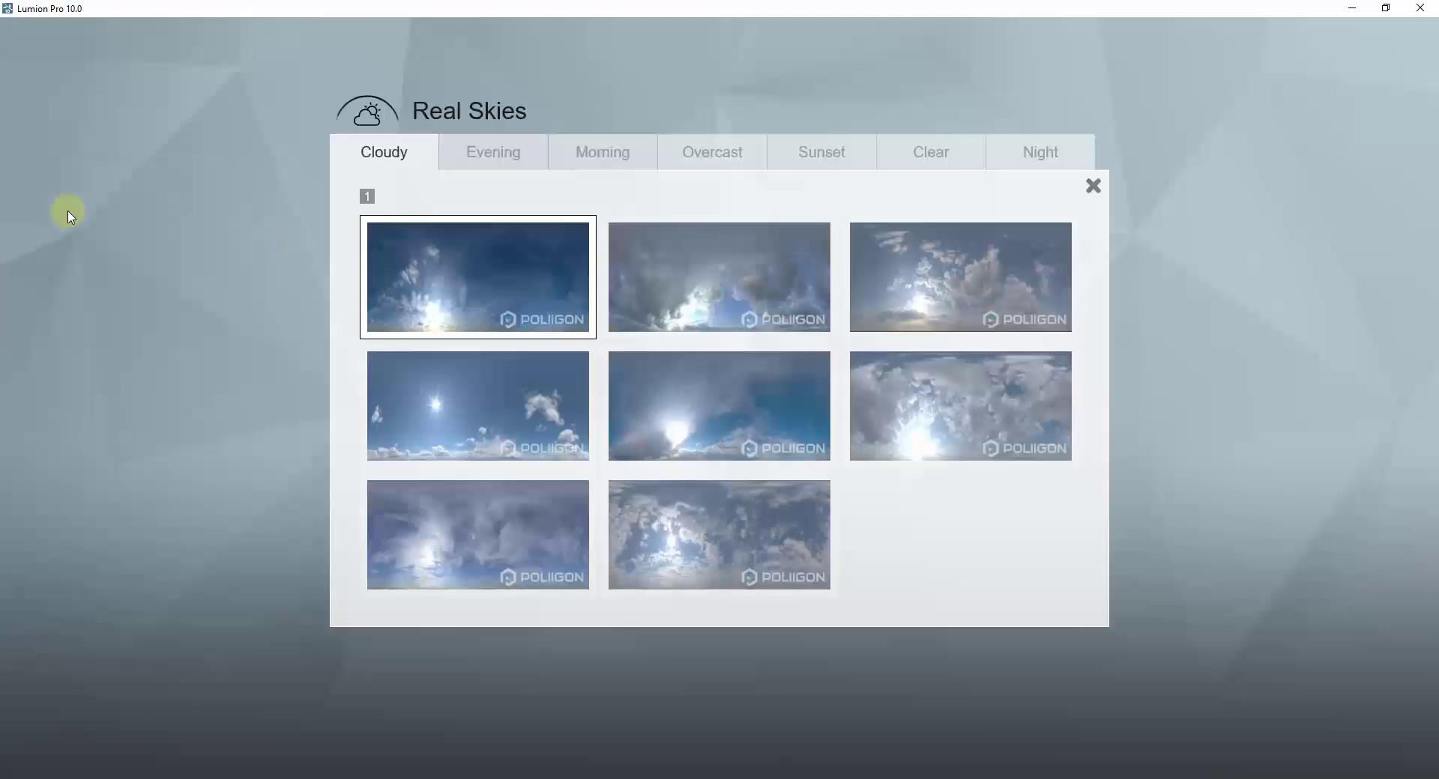
pyautogui.click(1093, 188)
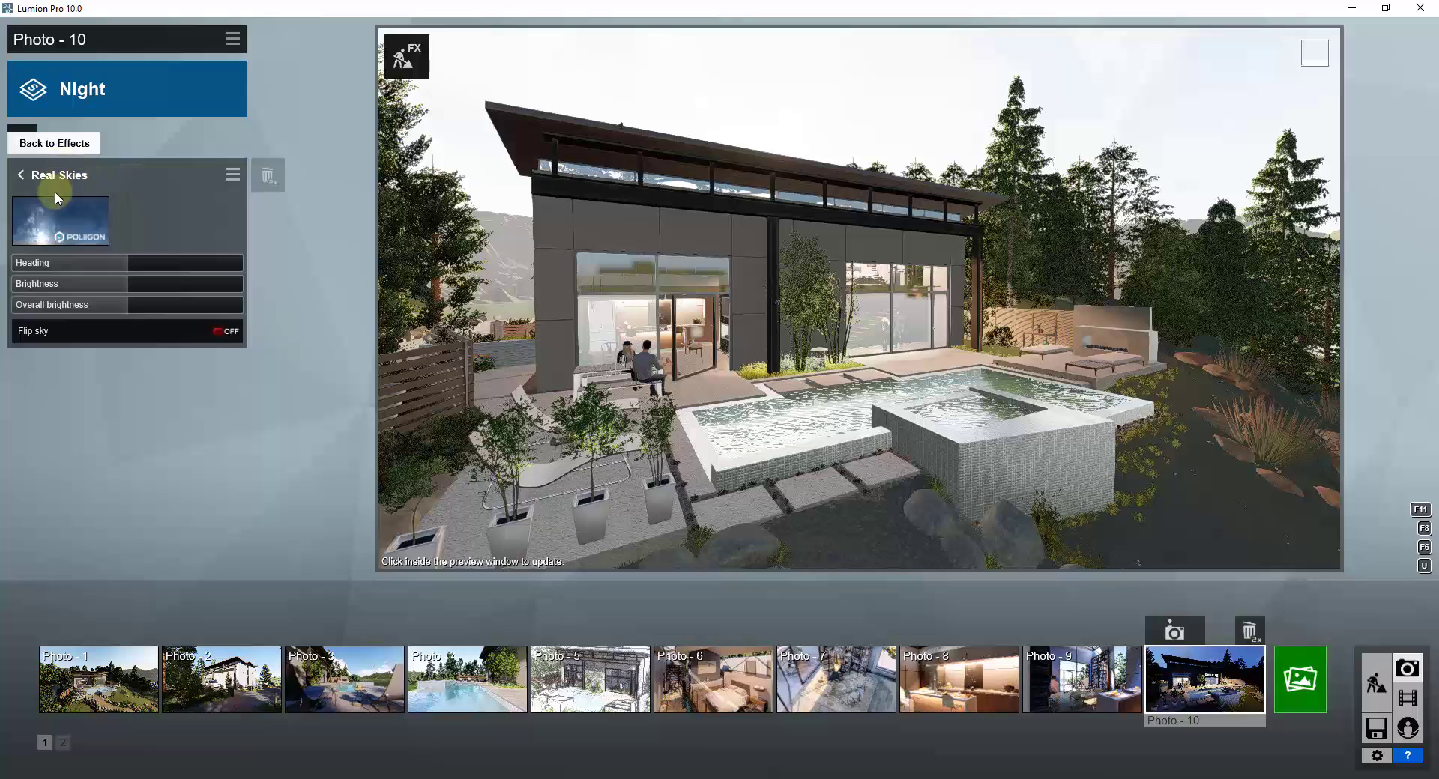
pyautogui.click(24, 140)
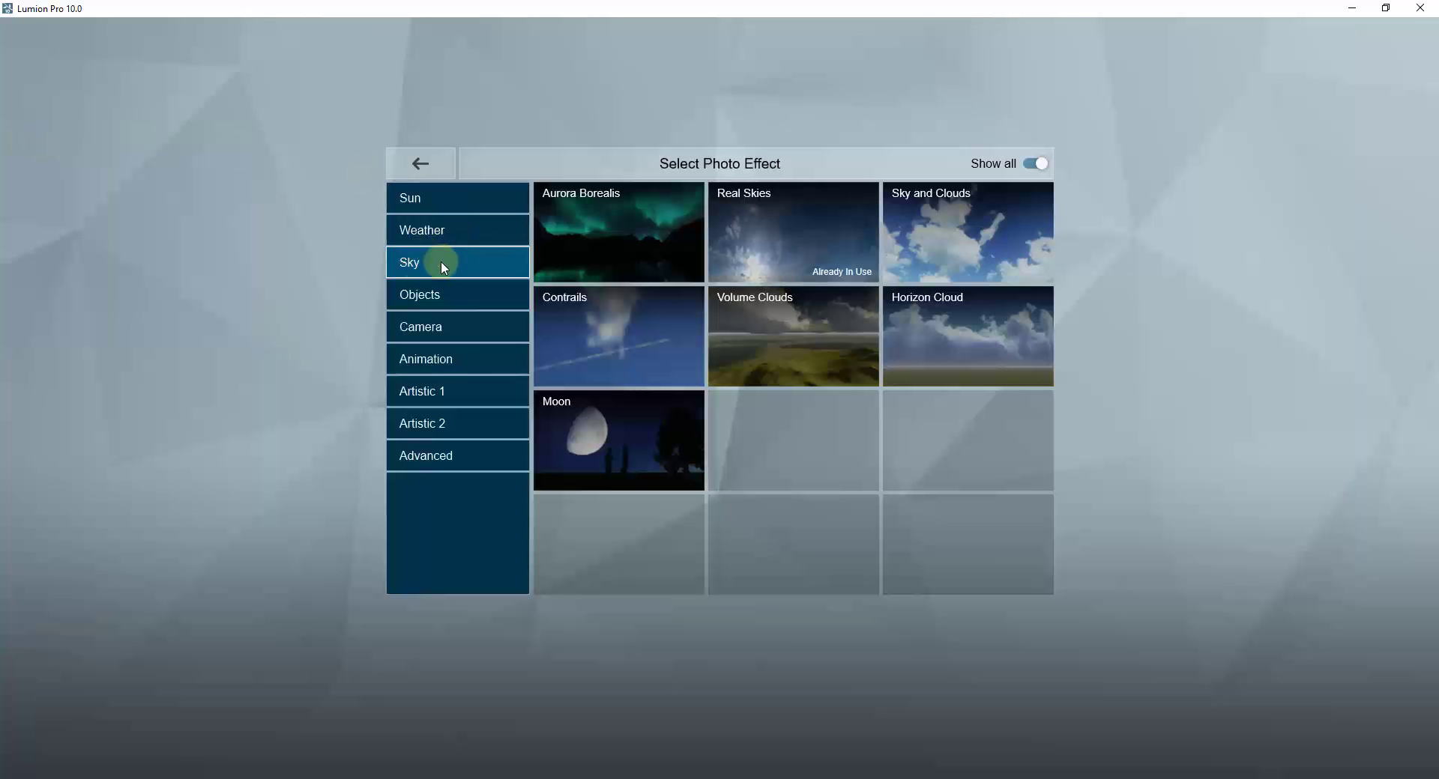
pyautogui.click(766, 230)
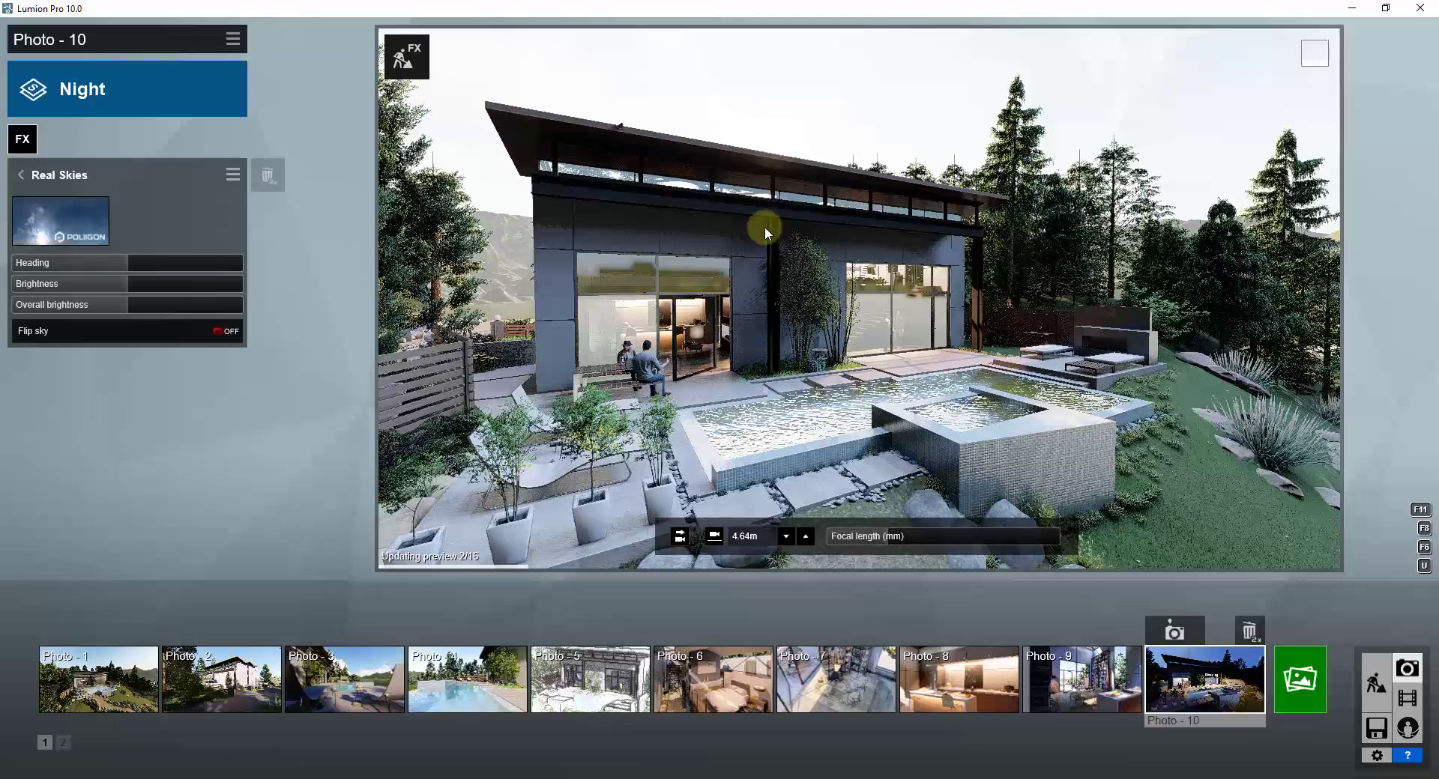
# Choose the Night 5 sky for the Real Skies effect
pyautogui.click(54, 218)
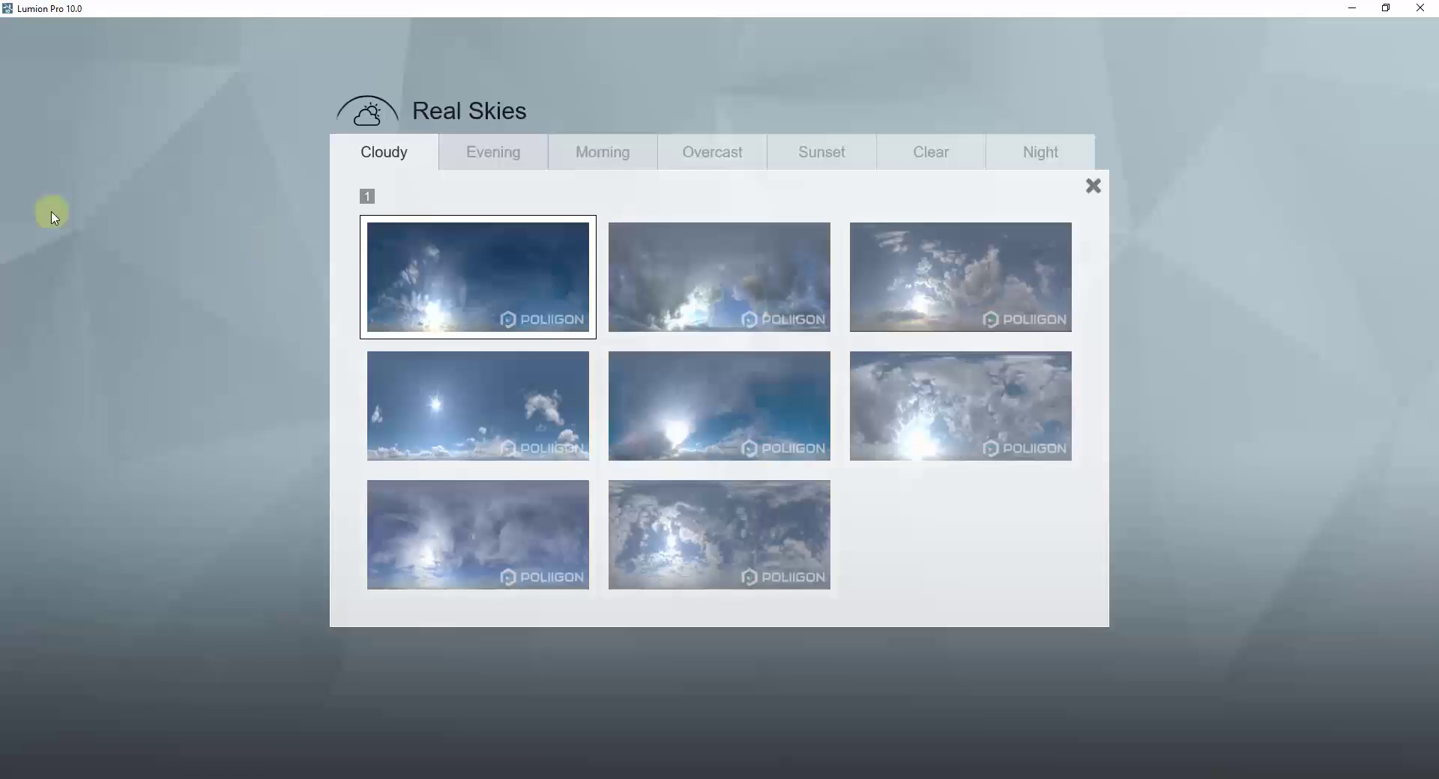
pyautogui.click(1049, 151)
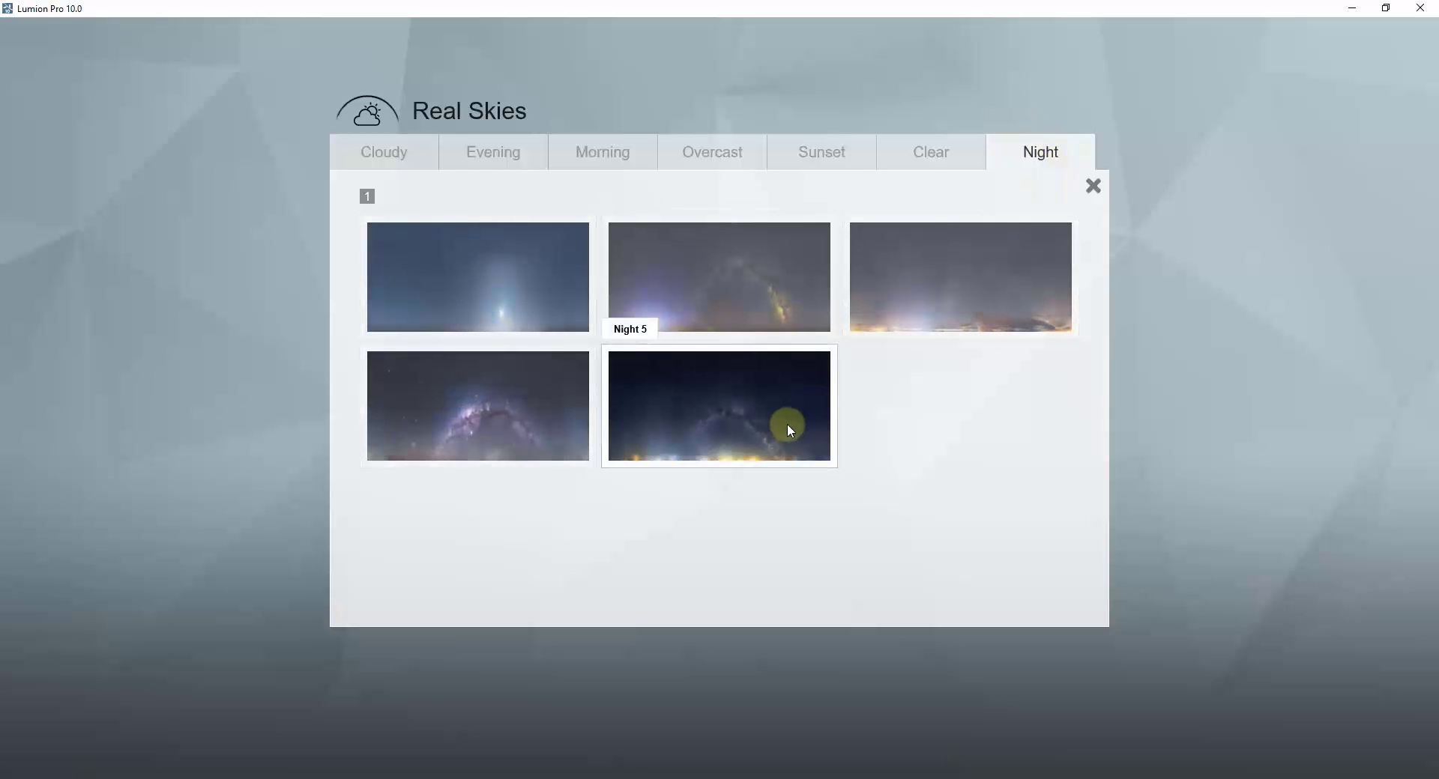
pyautogui.click(710, 415)
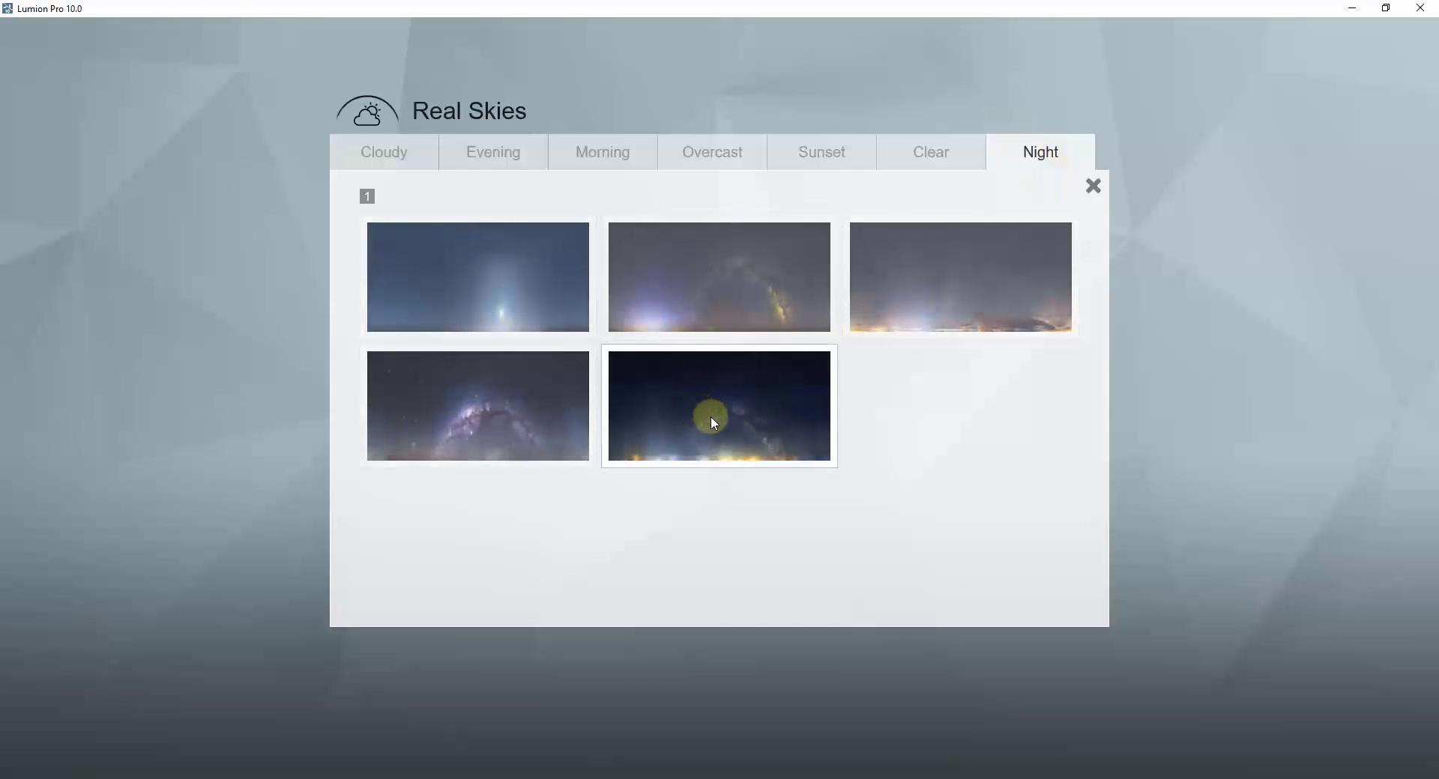
pyautogui.press('w')
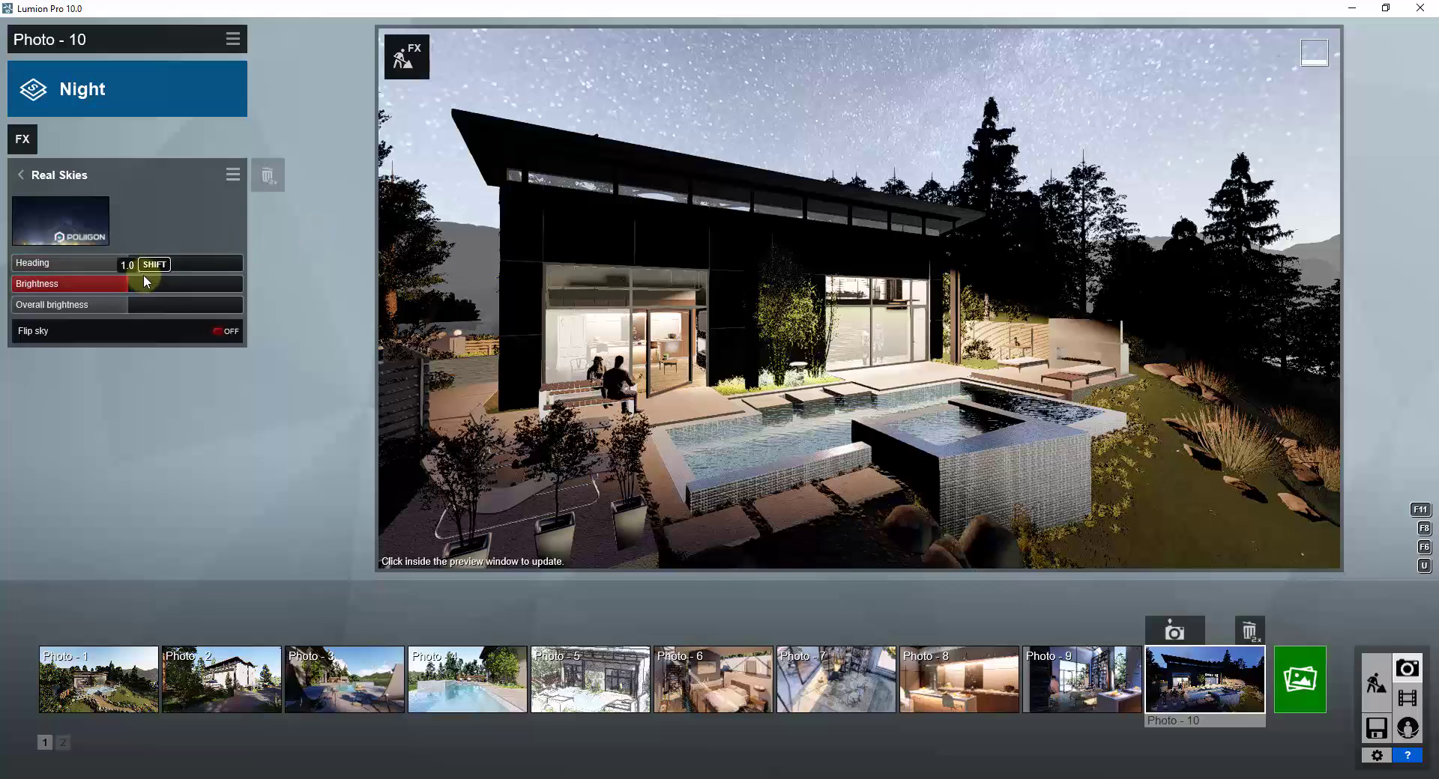
# Reduce the Night 5 sky's heading and brightness, and set its overall brightness to about 0.9
pyautogui.moveTo(132, 263); pyautogui.dragTo(28, 274)
pyautogui.moveTo(123, 280); pyautogui.dragTo(75, 287)
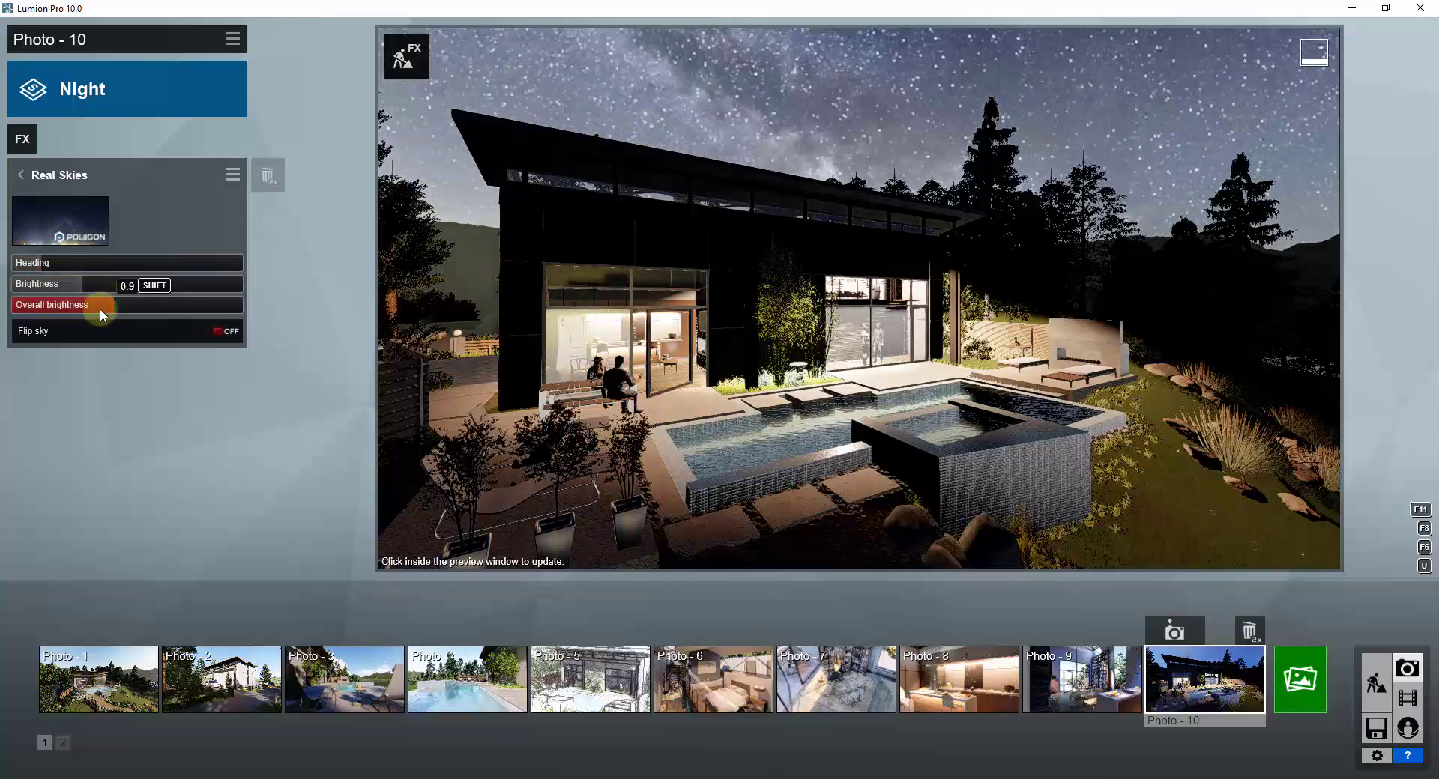
pyautogui.moveTo(121, 308); pyautogui.dragTo(111, 309)
pyautogui.moveTo(780, 270)
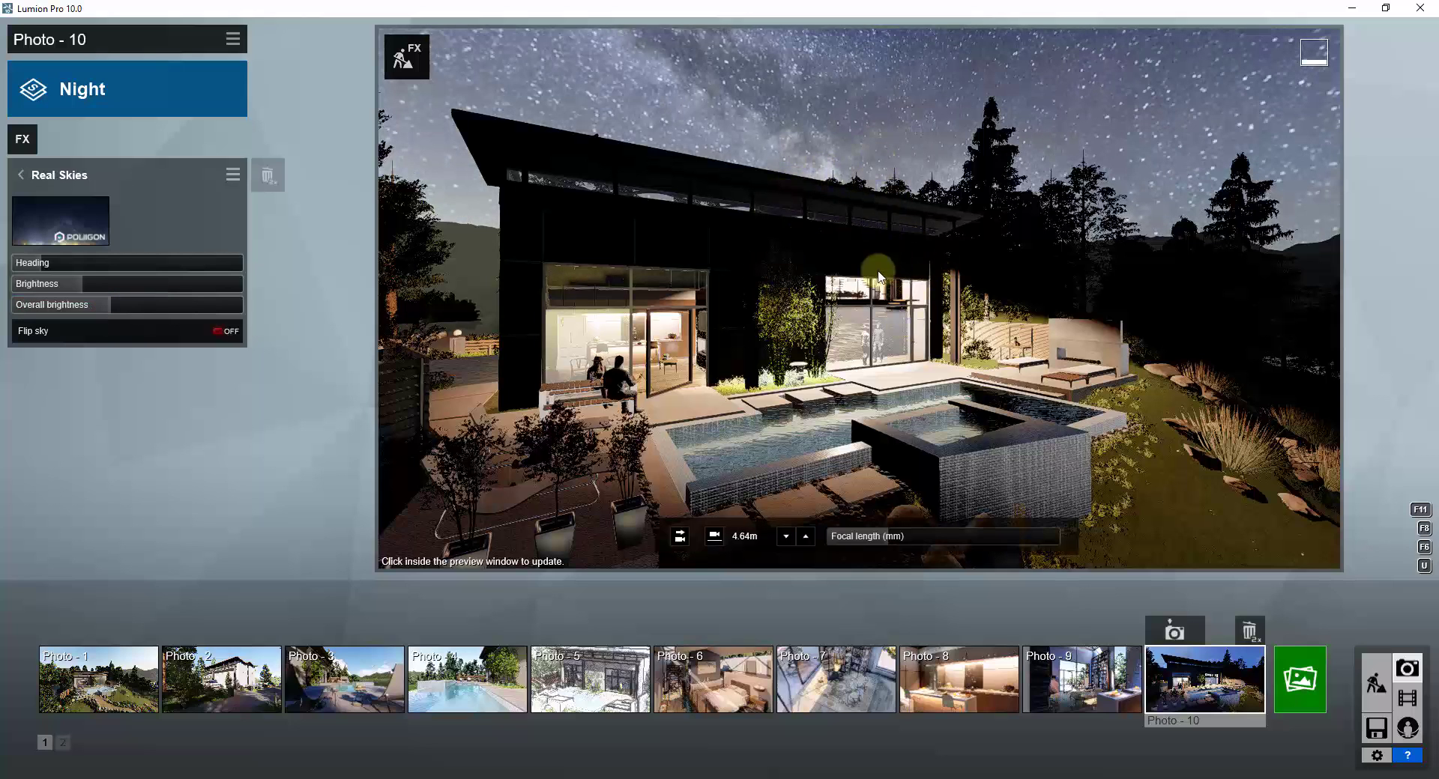
# Switch Real Skies to the first Night sky, with heading about 78.3°, brightness about 0.9 and a slightly lower overall brightness
pyautogui.click(81, 219)
pyautogui.click(438, 308)
pyautogui.moveTo(63, 263); pyautogui.dragTo(156, 276)
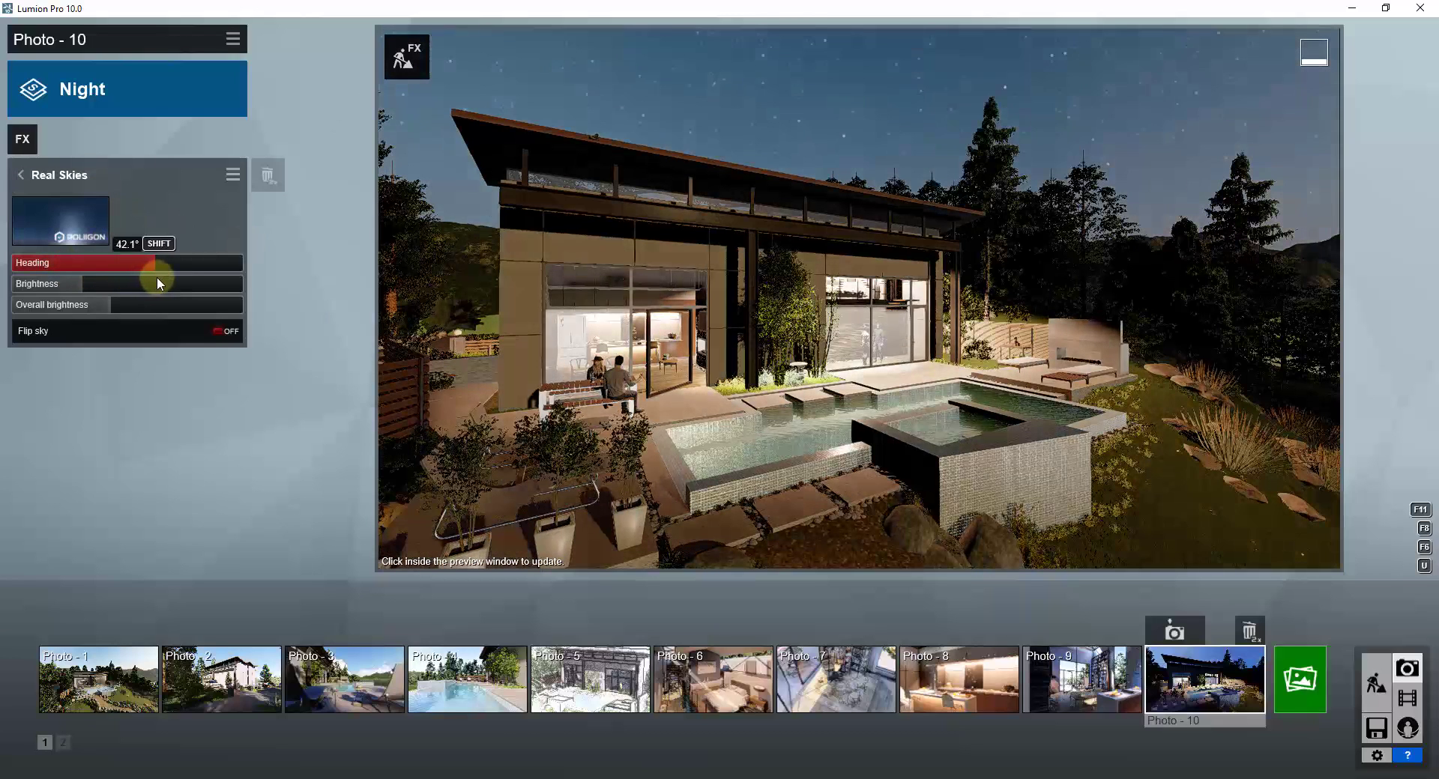
pyautogui.click(96, 239)
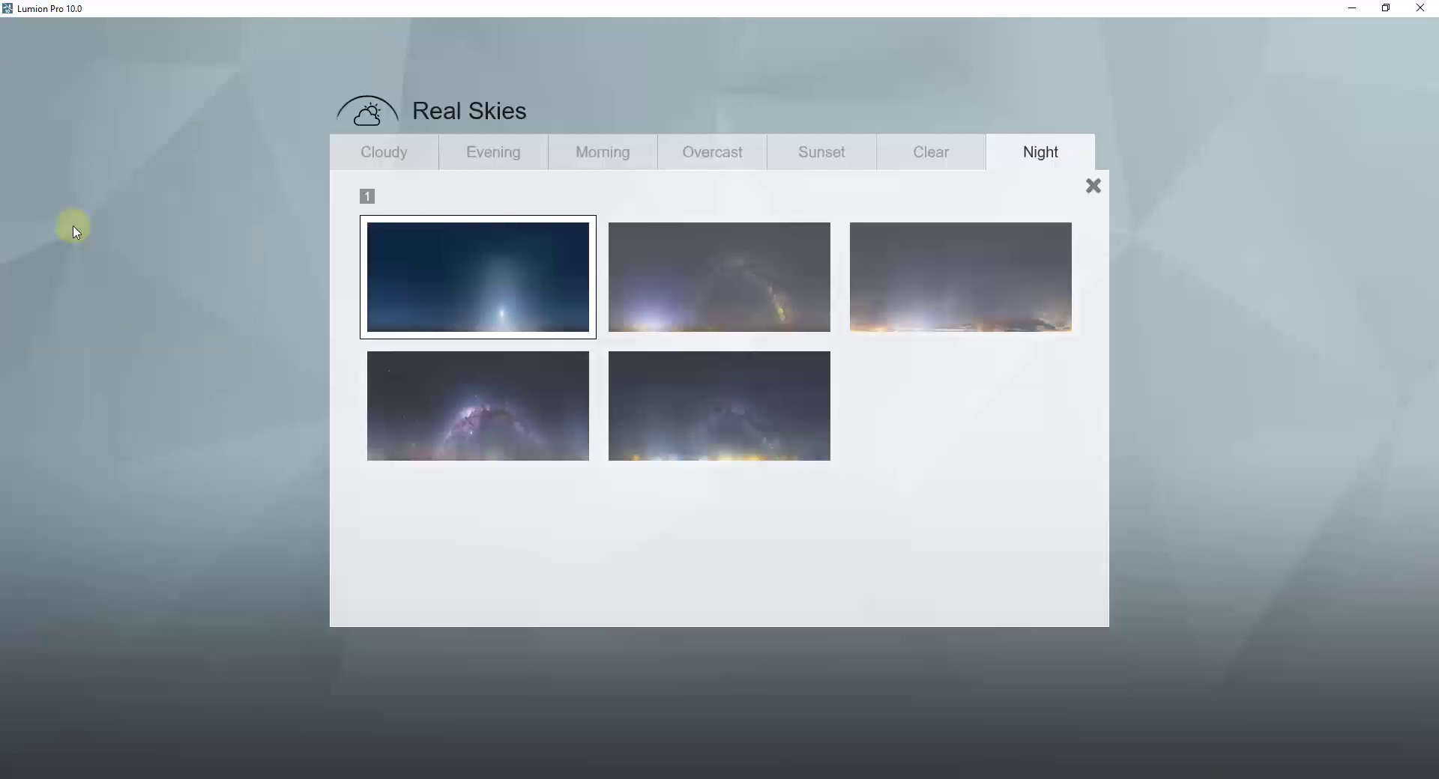
pyautogui.click(512, 289)
pyautogui.moveTo(112, 263); pyautogui.dragTo(181, 278)
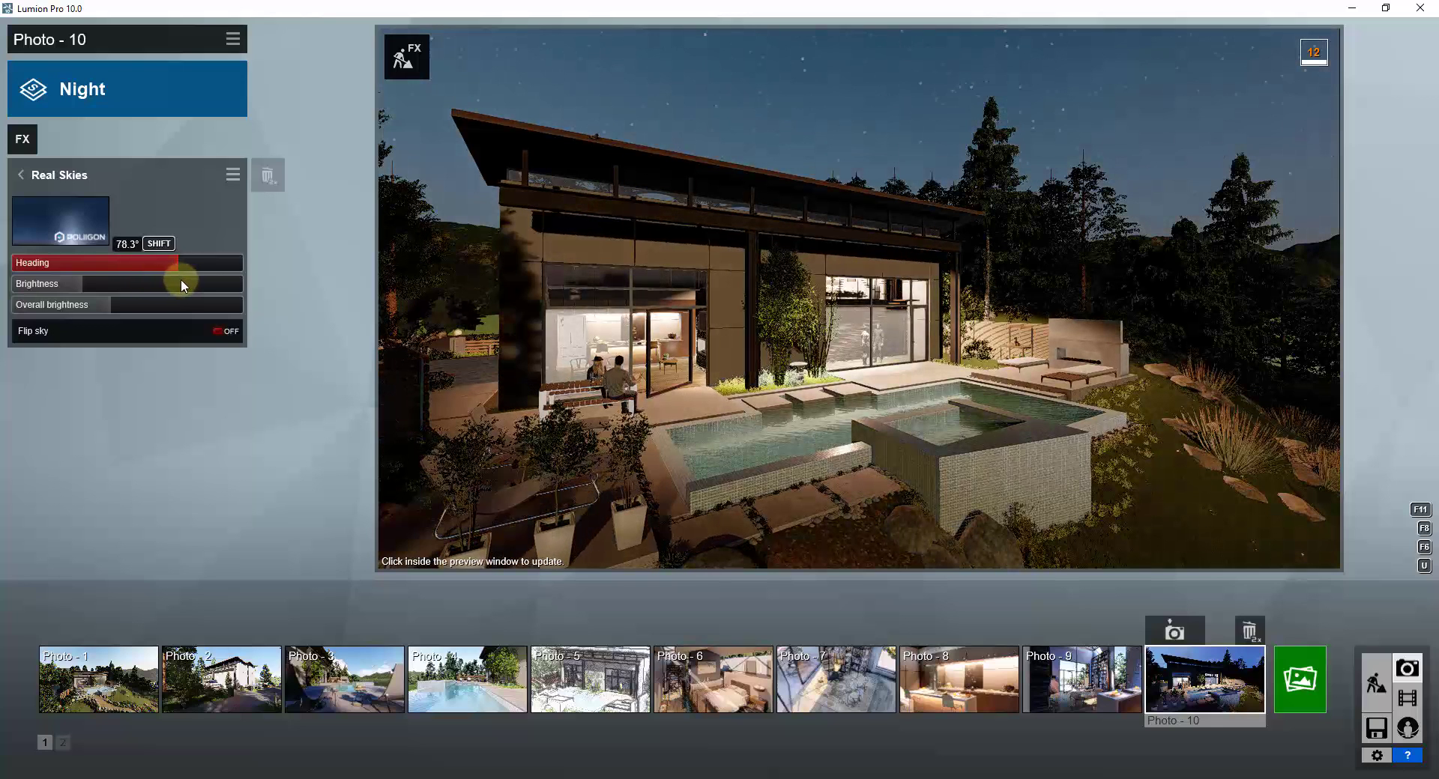
pyautogui.moveTo(84, 310); pyautogui.dragTo(116, 289)
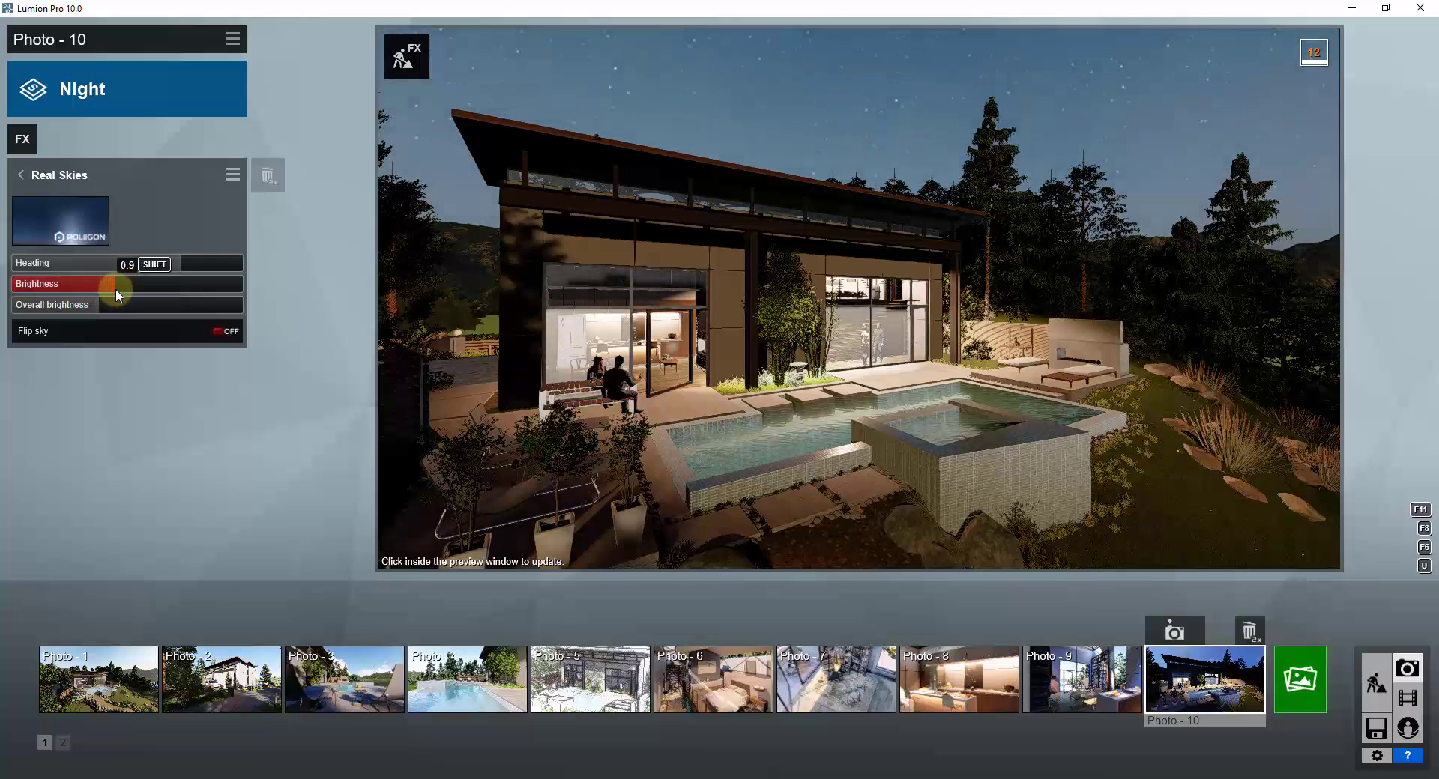
# Add the Aurora Borealis effect to the night photo, with the camera closer to the house
pyautogui.press('w')
pyautogui.press('w')
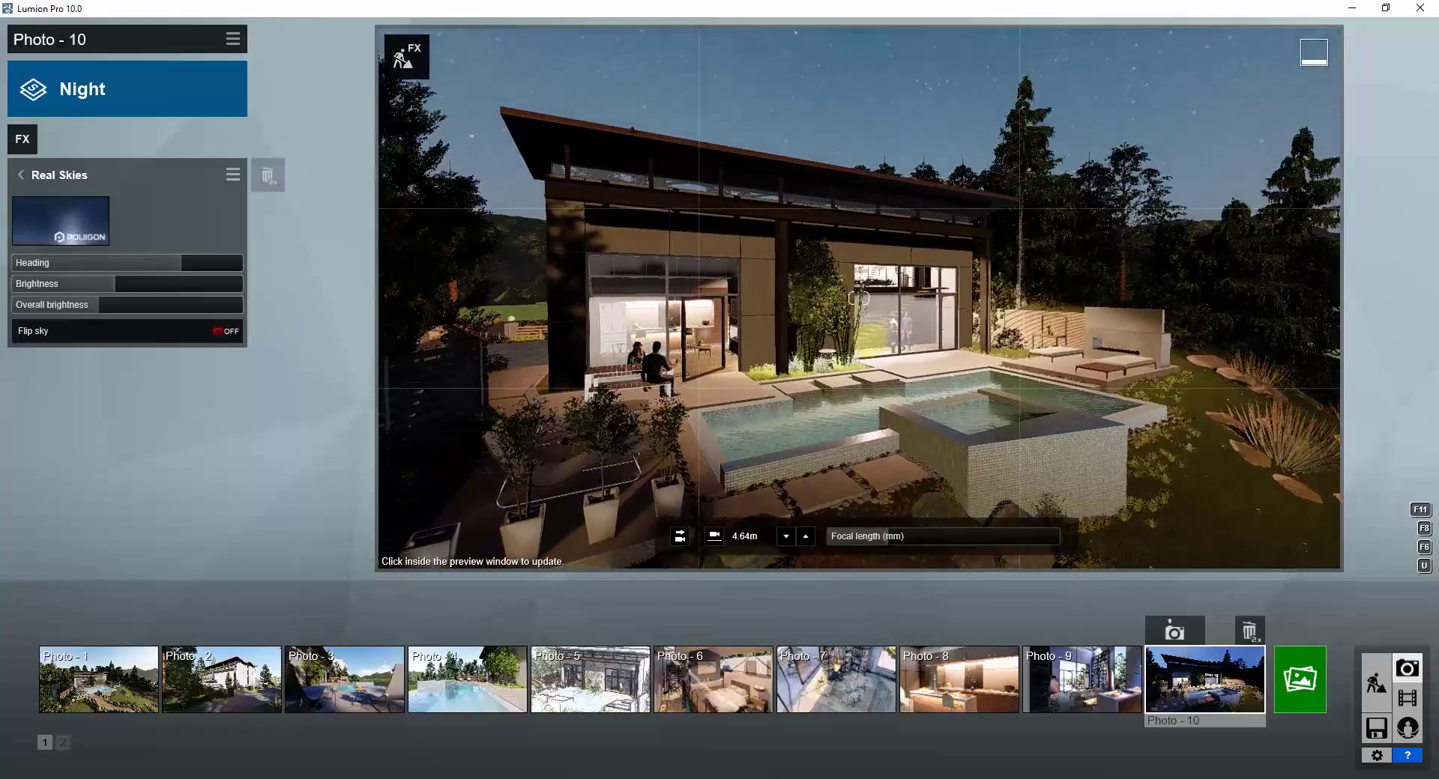
pyautogui.press('w')
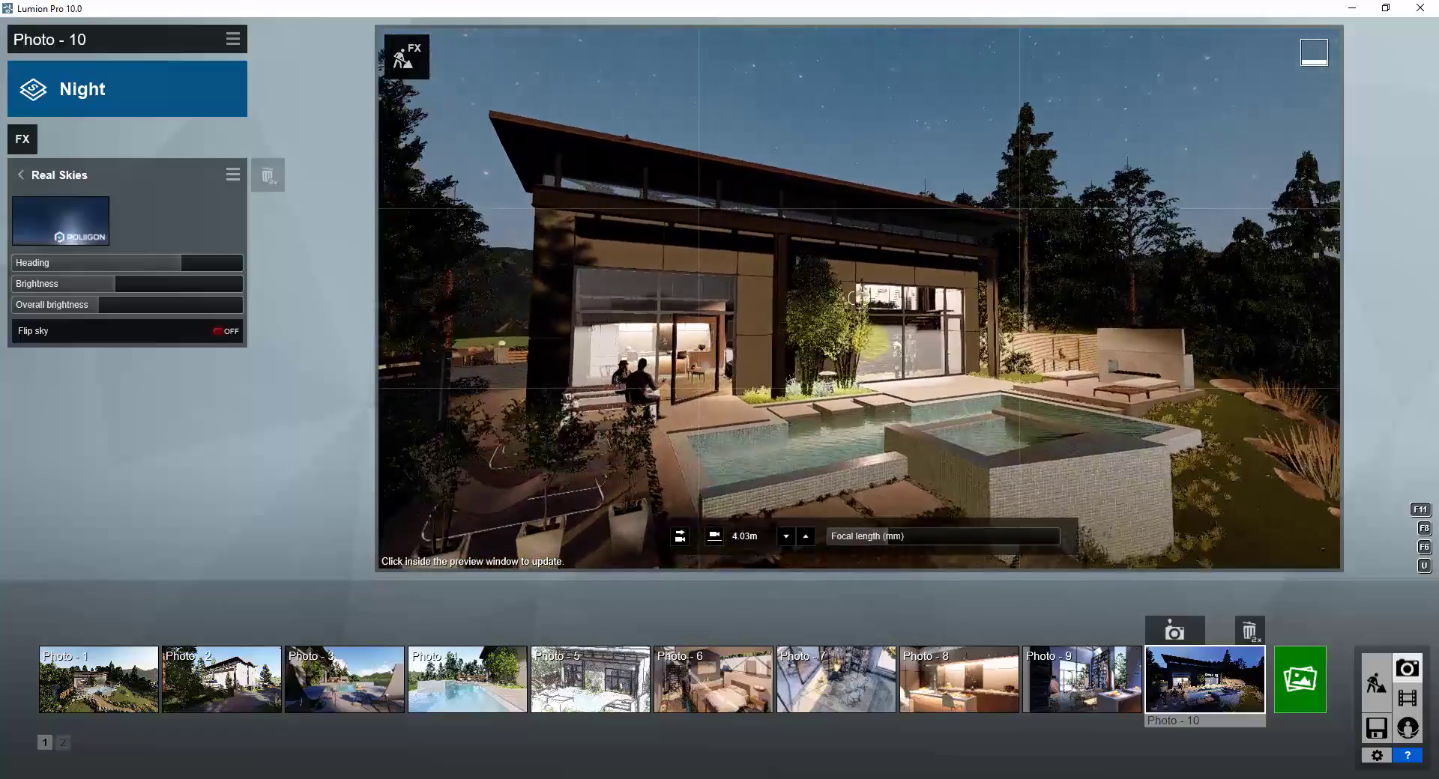
pyautogui.press('w')
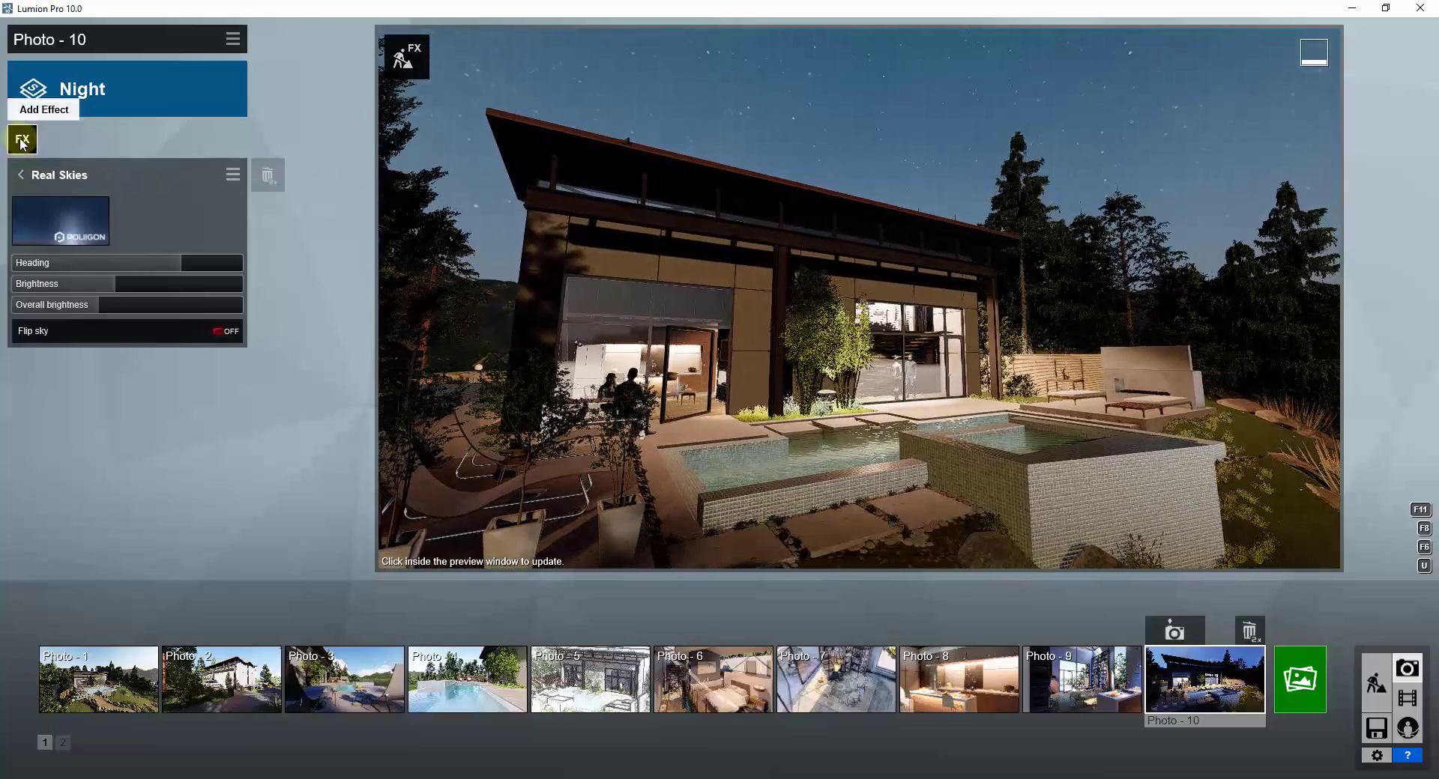
pyautogui.click(22, 141)
pyautogui.click(591, 235)
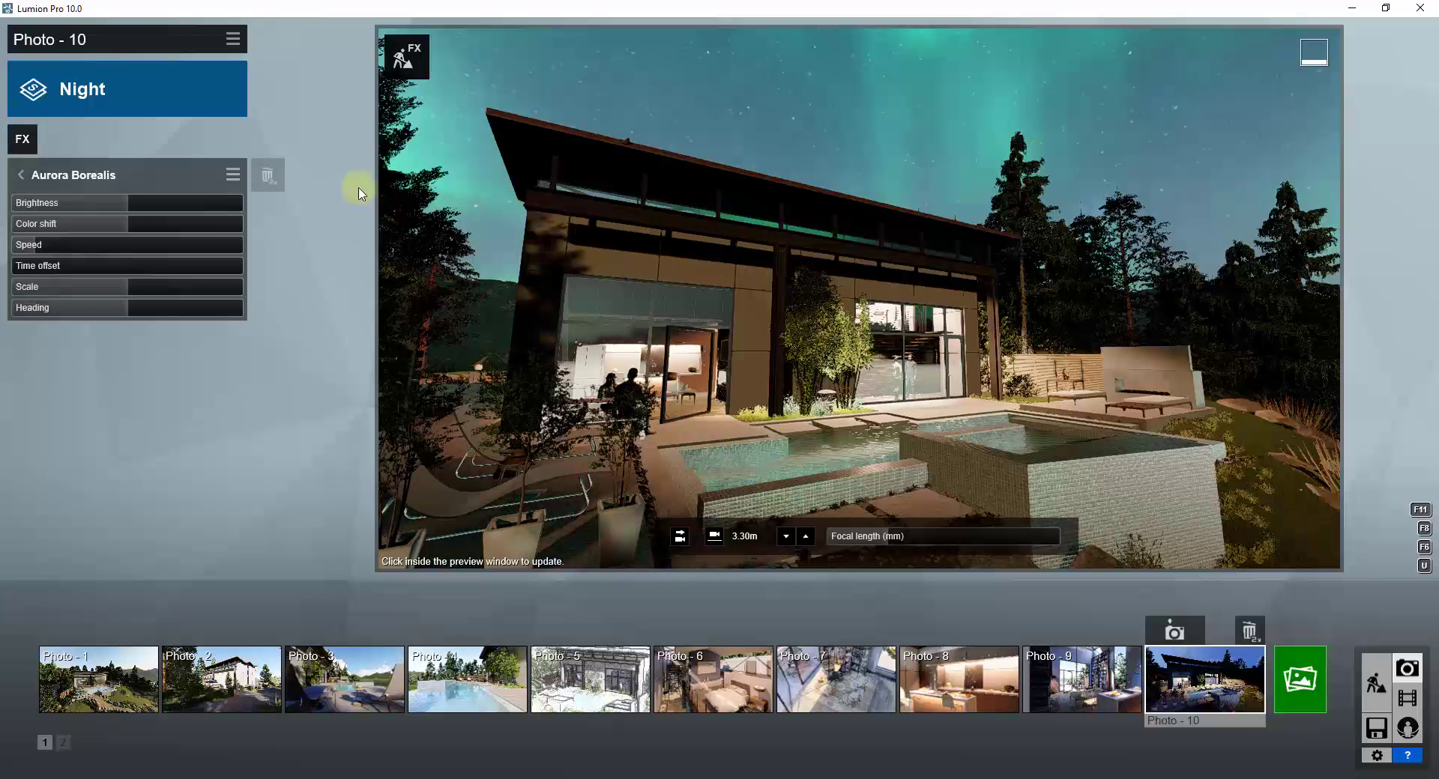
pyautogui.moveTo(955, 303)
pyautogui.mouseDown(button='right')
pyautogui.moveTo(980, 296)
pyautogui.moveTo(964, 305)
pyautogui.mouseUp(button='right')
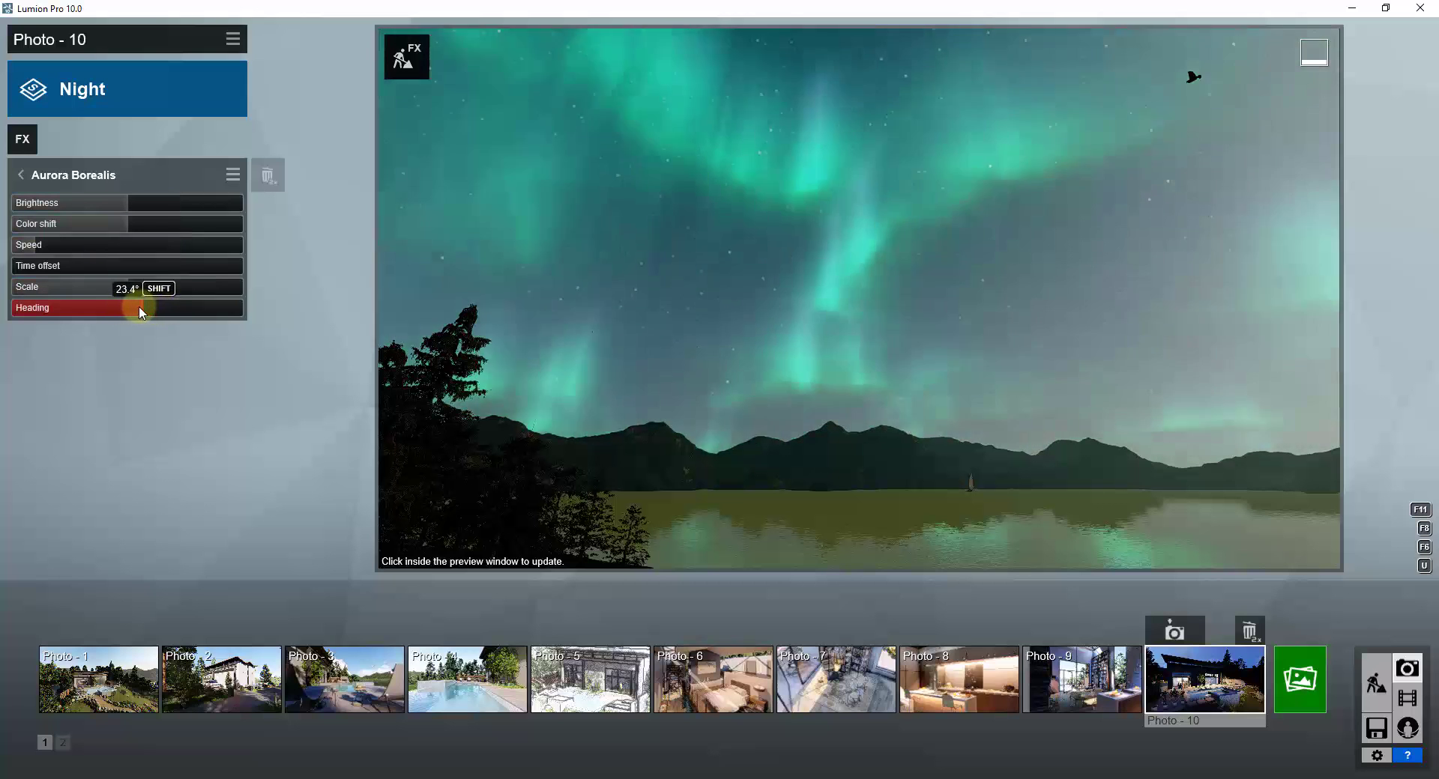
# Increase the Aurora Borealis time offset and color shift, and set its brightness slightly above the middle of the range
pyautogui.moveTo(52, 267); pyautogui.dragTo(159, 268)
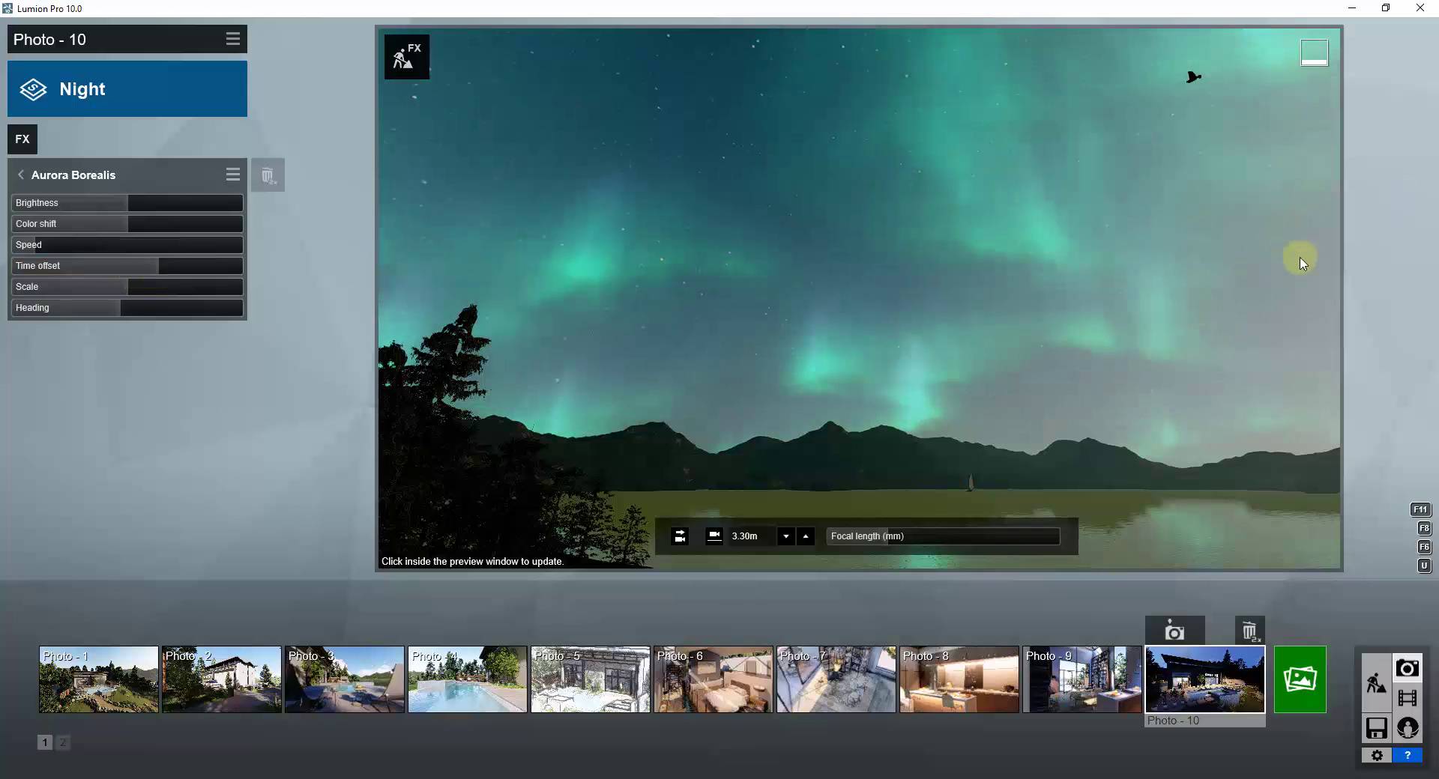
pyautogui.moveTo(1069, 356); pyautogui.dragTo(784, 327, button='right')
pyautogui.moveTo(126, 201); pyautogui.dragTo(33, 221)
pyautogui.moveTo(47, 221); pyautogui.dragTo(189, 229)
pyautogui.moveTo(541, 315); pyautogui.dragTo(642, 346, button='right')
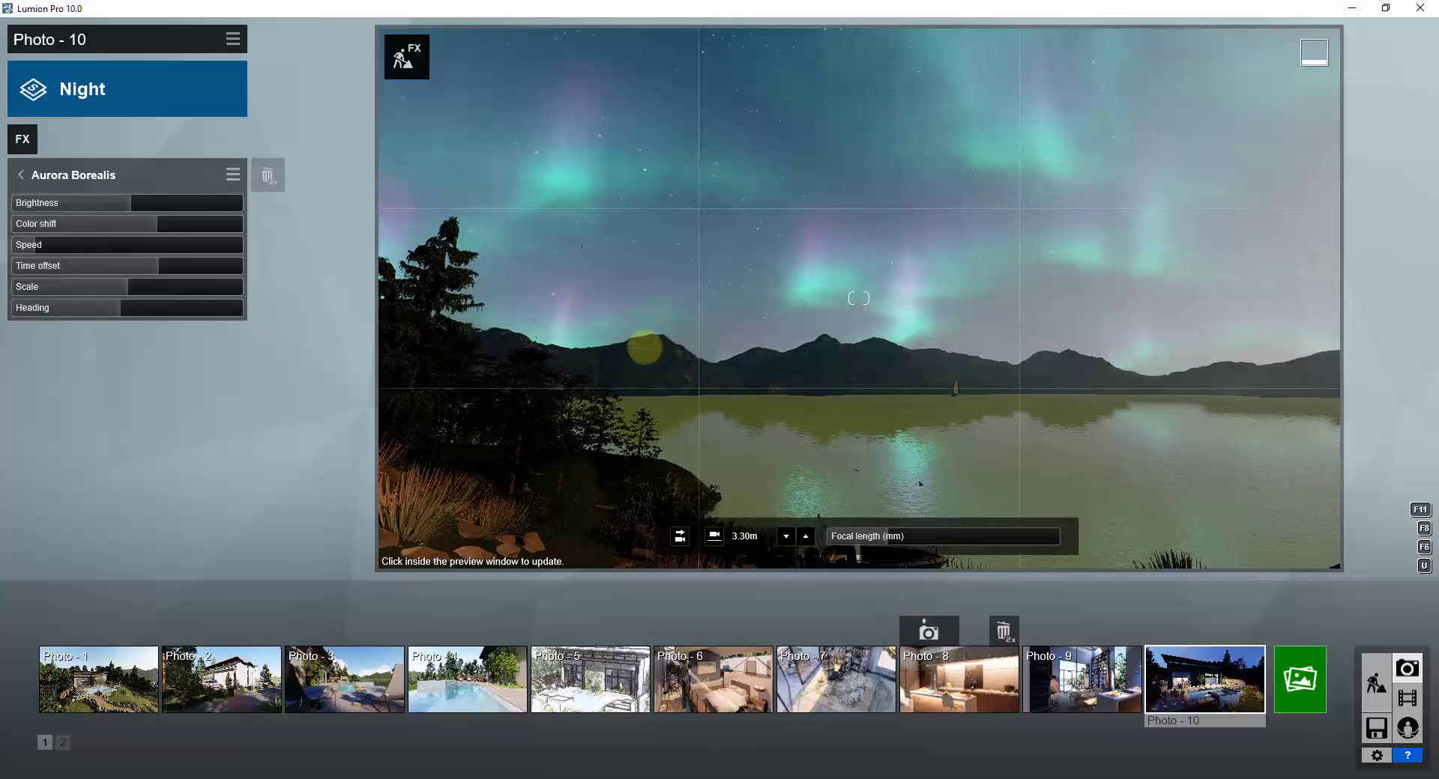
# Slightly reduce the aurora's color shift, set its time offset near mid-range and its scale close to maximum, and adjust the heading slightly
pyautogui.moveTo(156, 223)
pyautogui.mouseDown()
pyautogui.moveTo(28, 237)
pyautogui.moveTo(228, 249)
pyautogui.moveTo(113, 250)
pyautogui.moveTo(148, 250)
pyautogui.mouseUp()
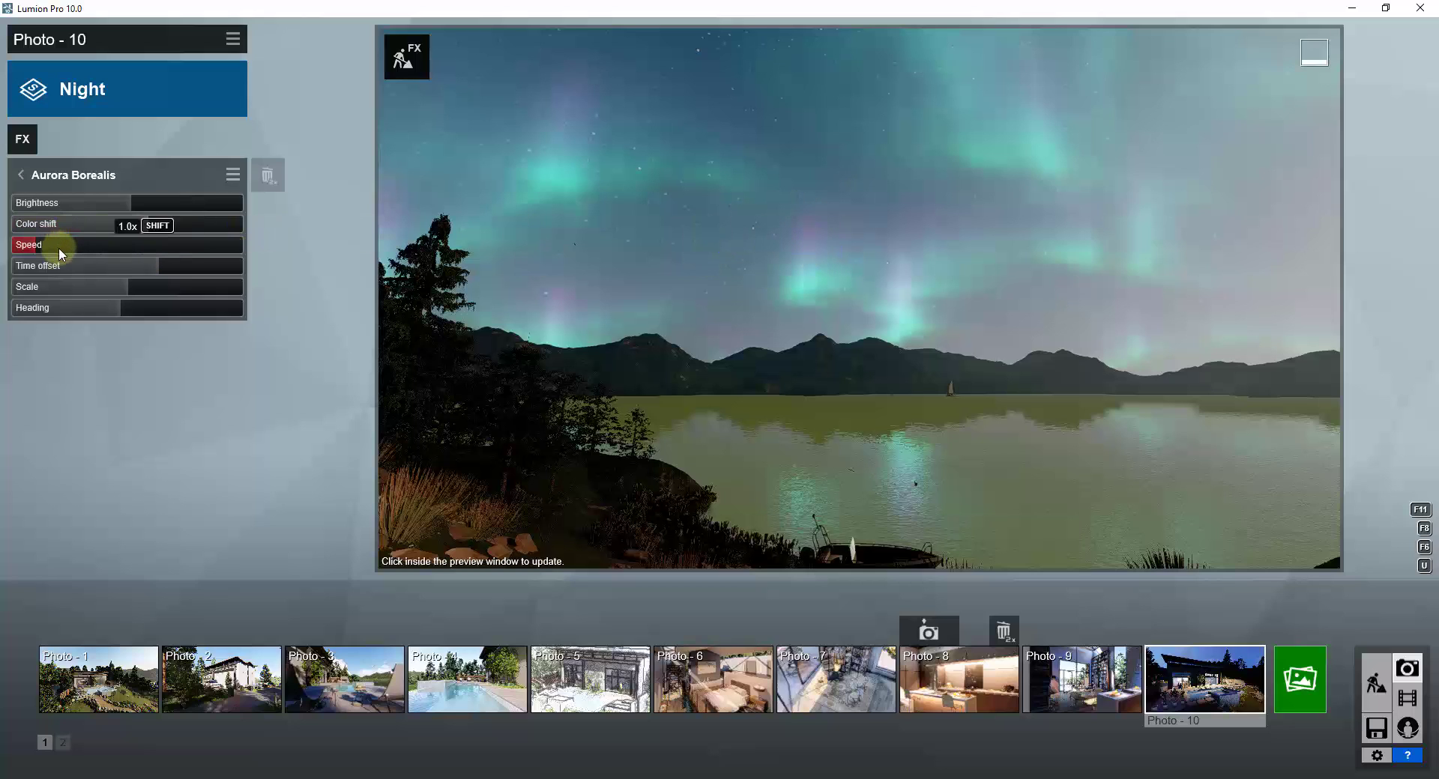
pyautogui.moveTo(59, 253); pyautogui.dragTo(227, 289)
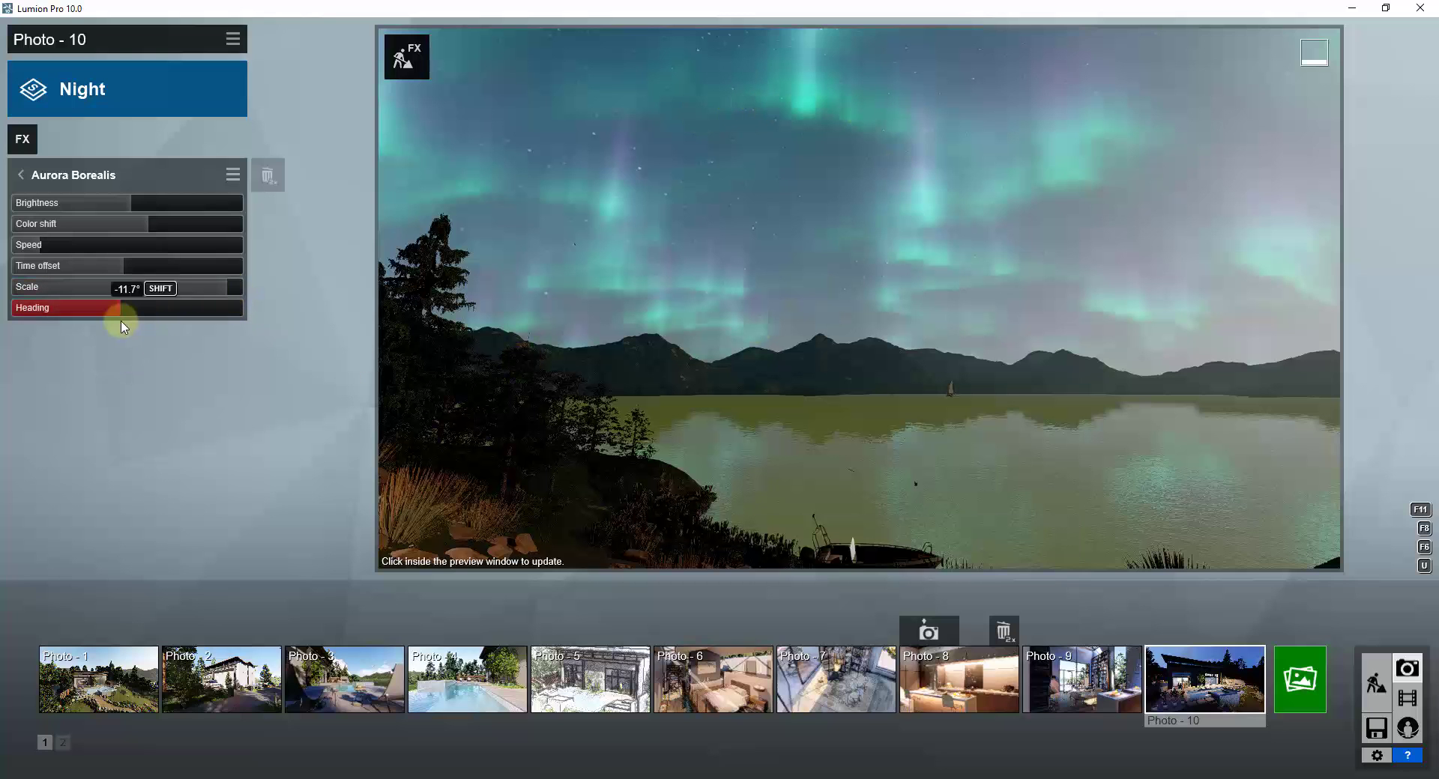
pyautogui.moveTo(124, 327)
pyautogui.mouseDown()
pyautogui.moveTo(120, 307)
pyautogui.moveTo(174, 300)
pyautogui.moveTo(131, 306)
pyautogui.mouseUp()
# Reframe Photo 10 on the front of the pool house, with the pool and rocks in the foreground and the aurora above
pyautogui.click(959, 323)
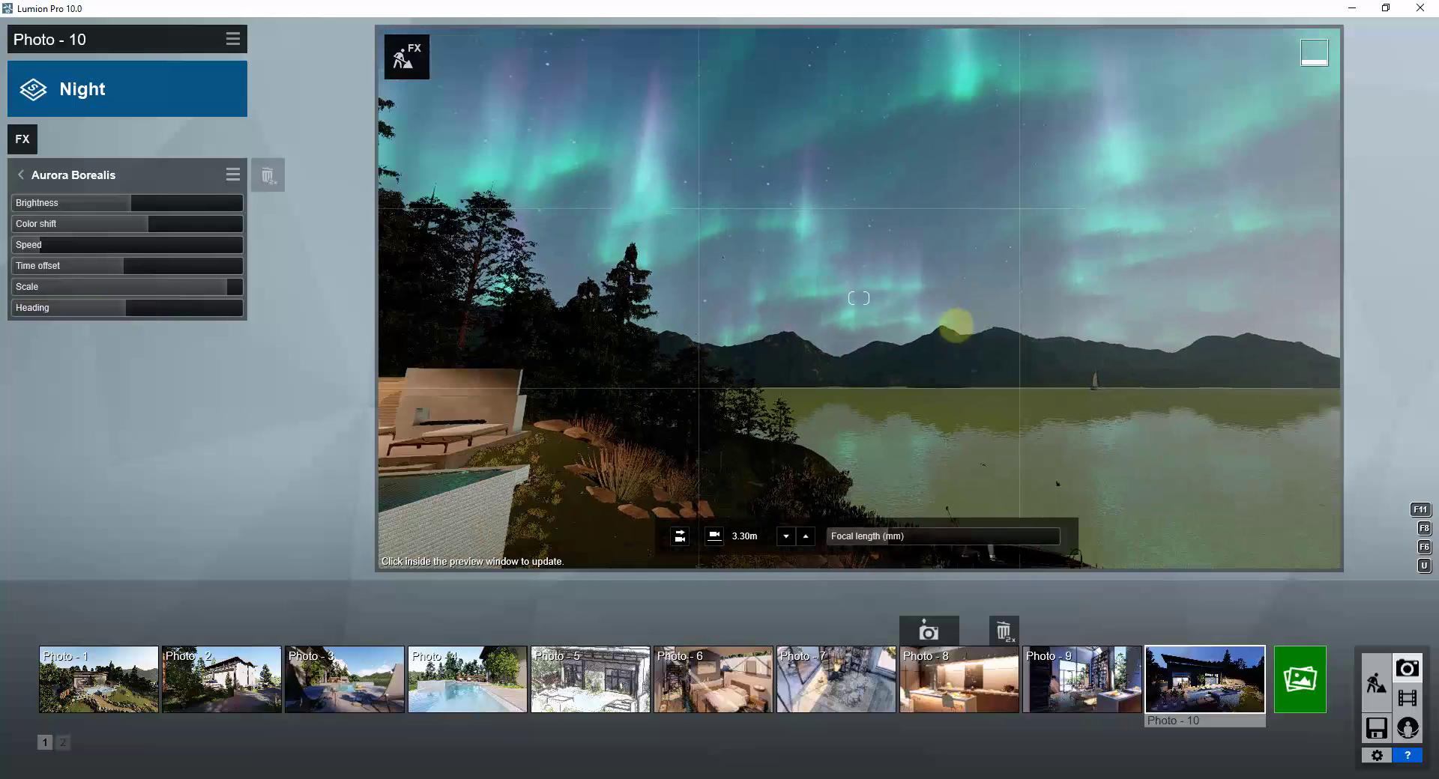
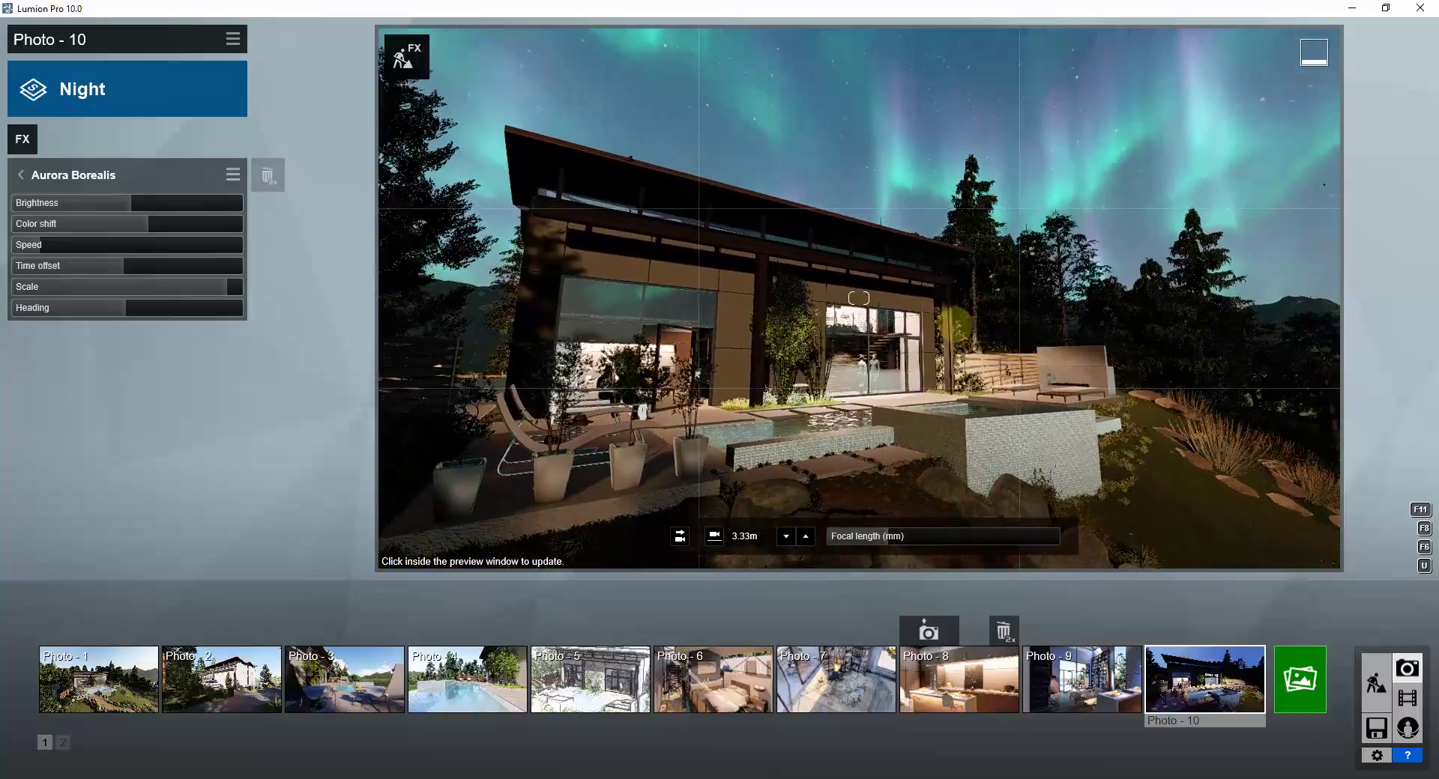
pyautogui.moveTo(957, 322); pyautogui.dragTo(886, 323, button='right')
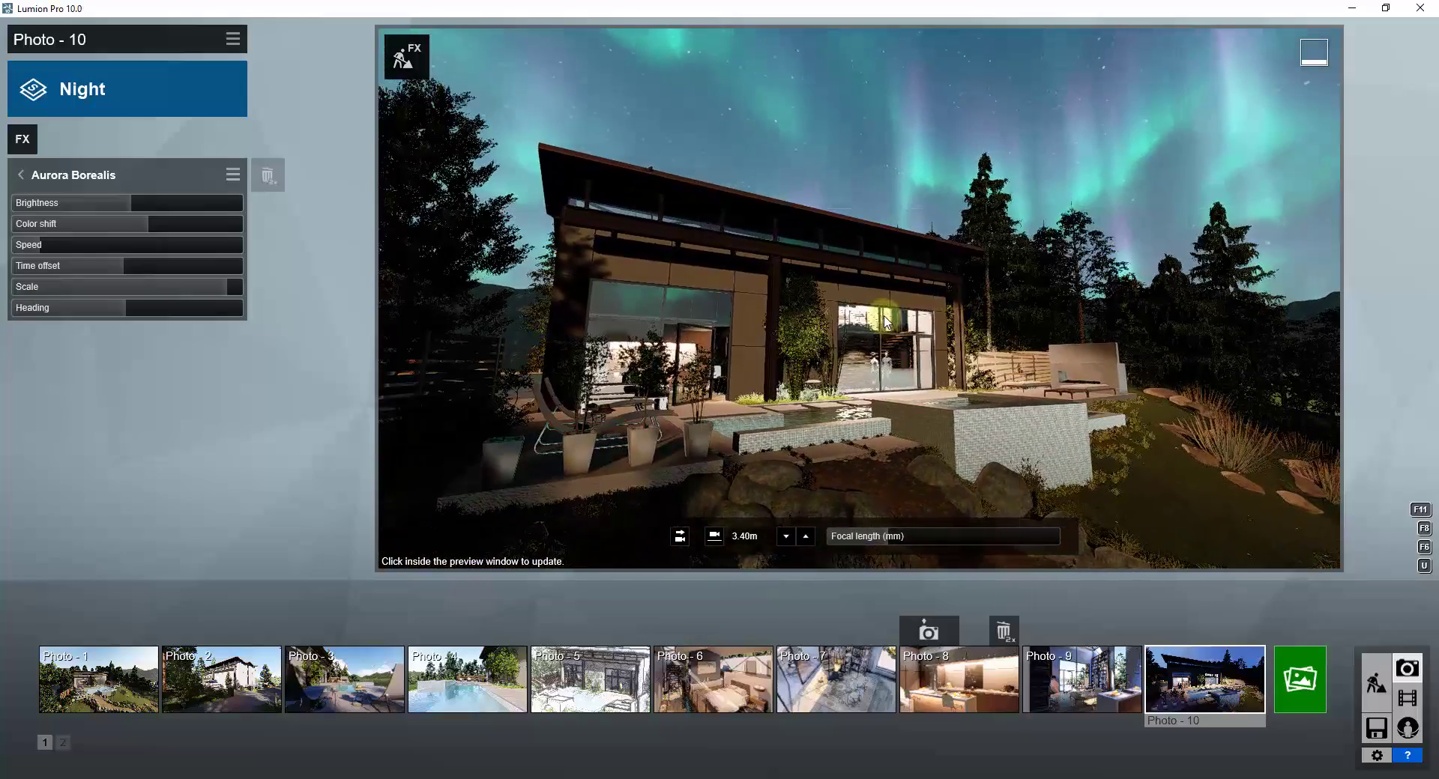
pyautogui.click(886, 323)
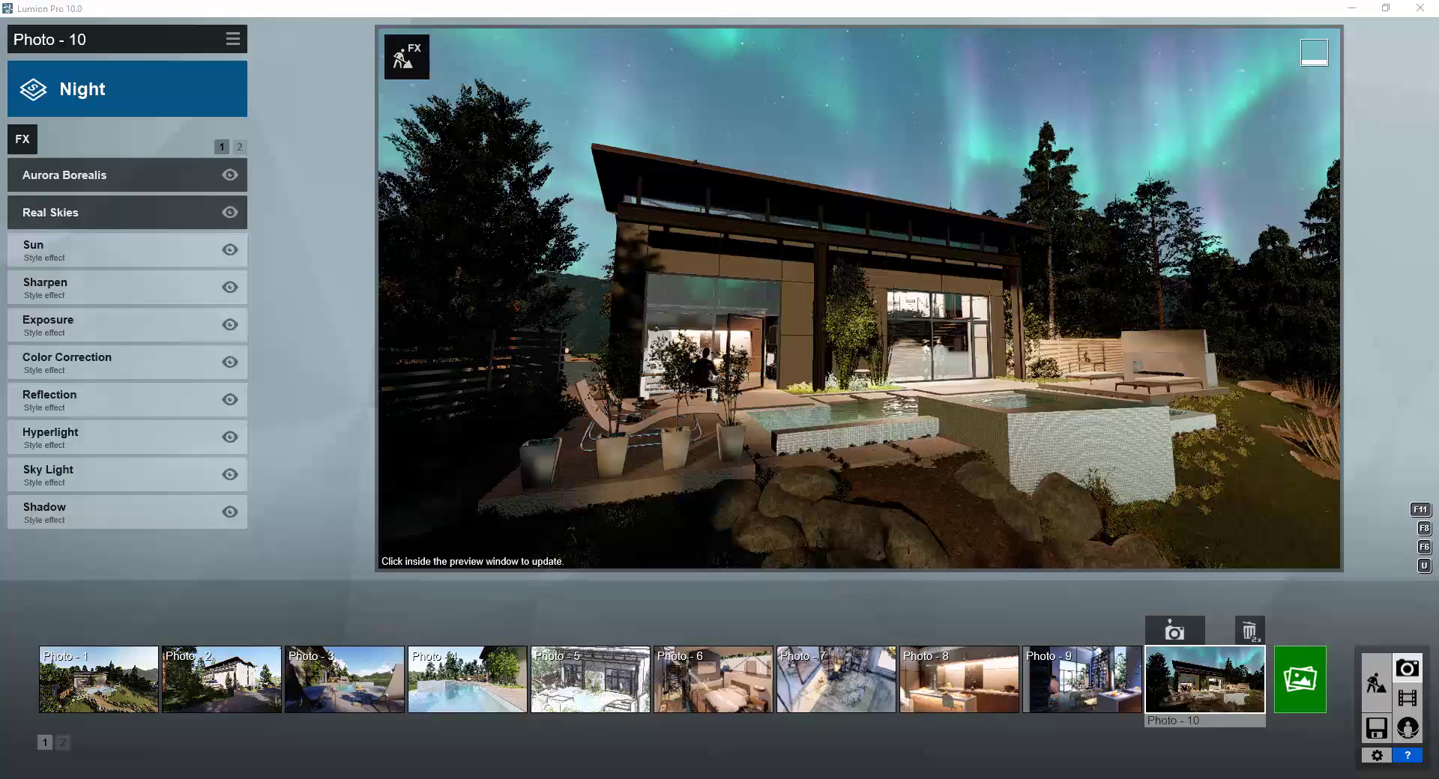
pyautogui.click(921, 337)
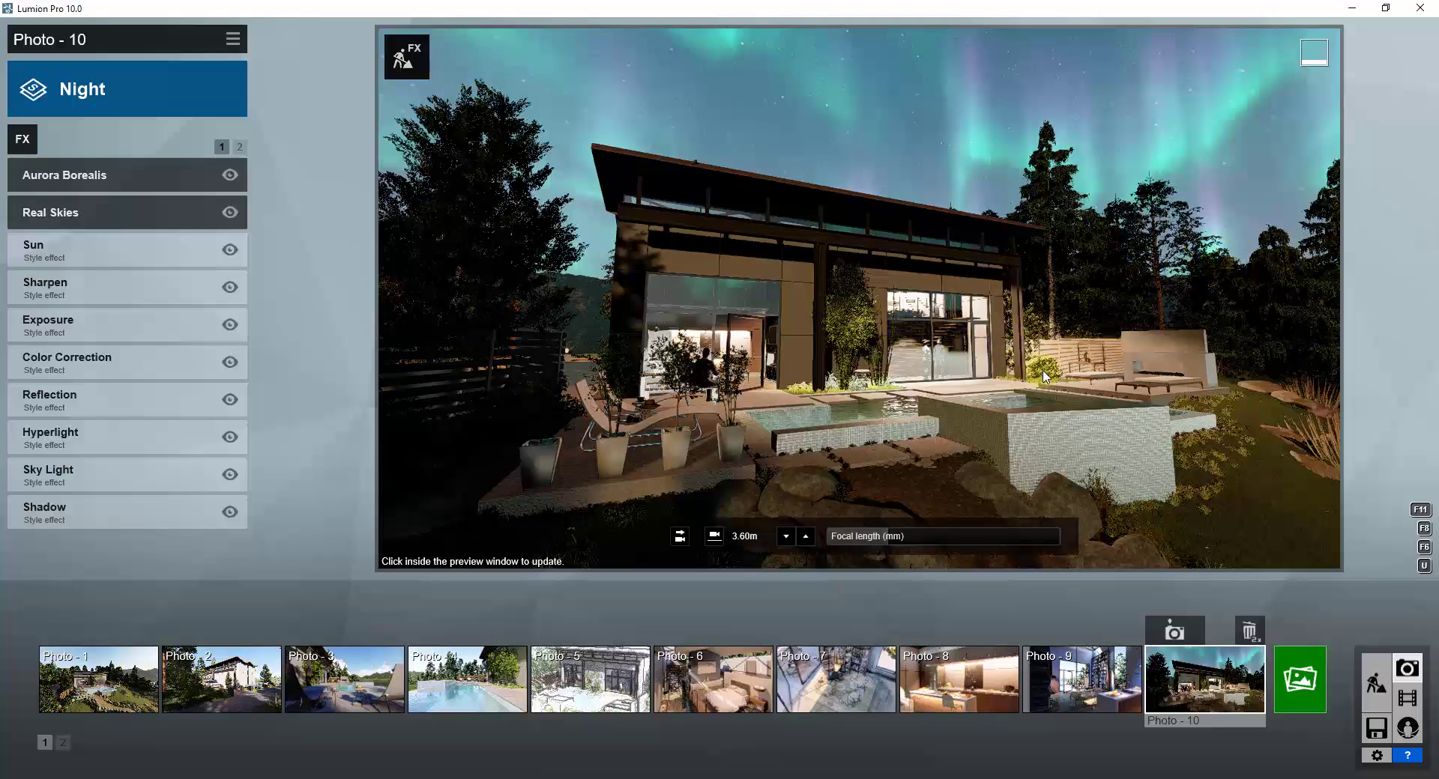
pyautogui.press('d')
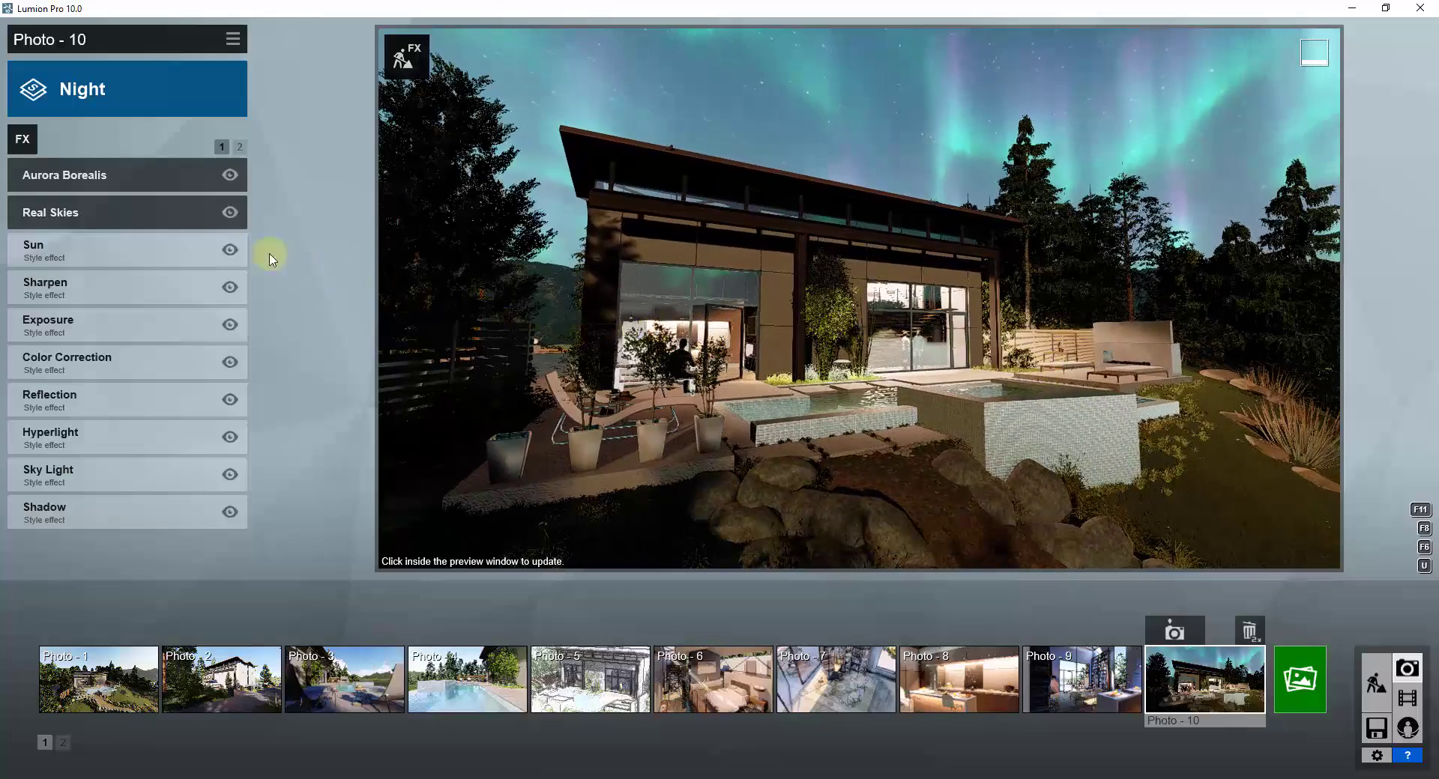
# Save the photo's effects as a preset named Aurora Borealis in the Lumion Presets folder
pyautogui.click(234, 41)
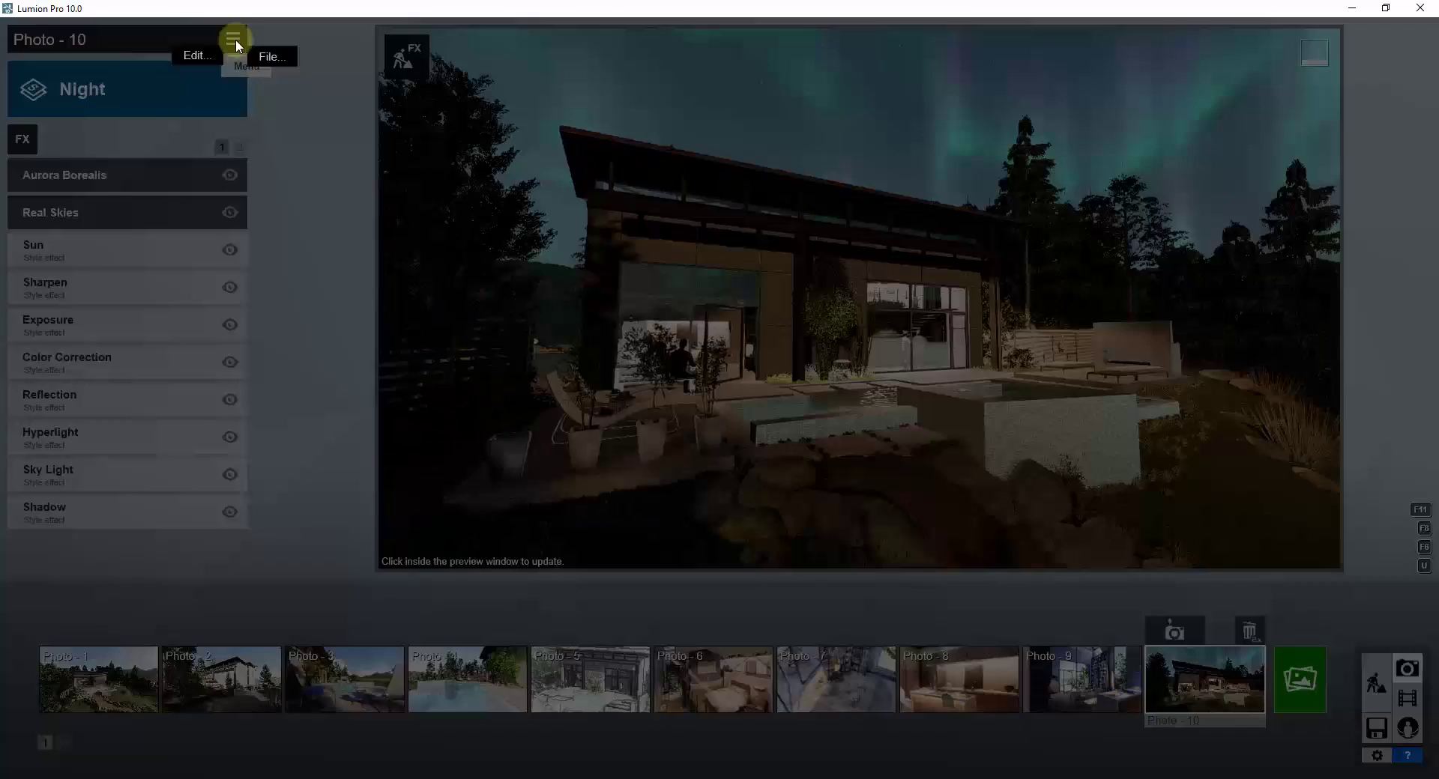
pyautogui.click(274, 59)
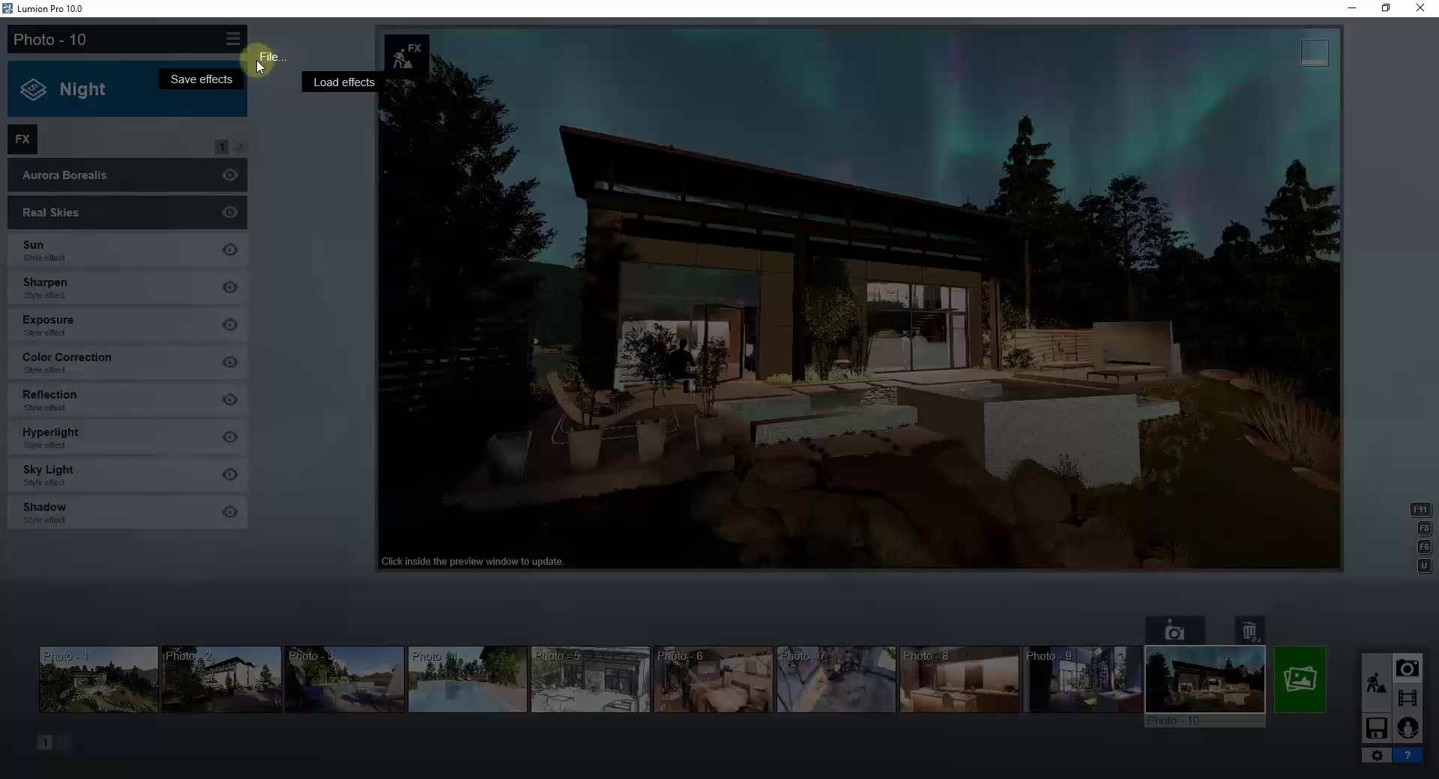
pyautogui.click(203, 80)
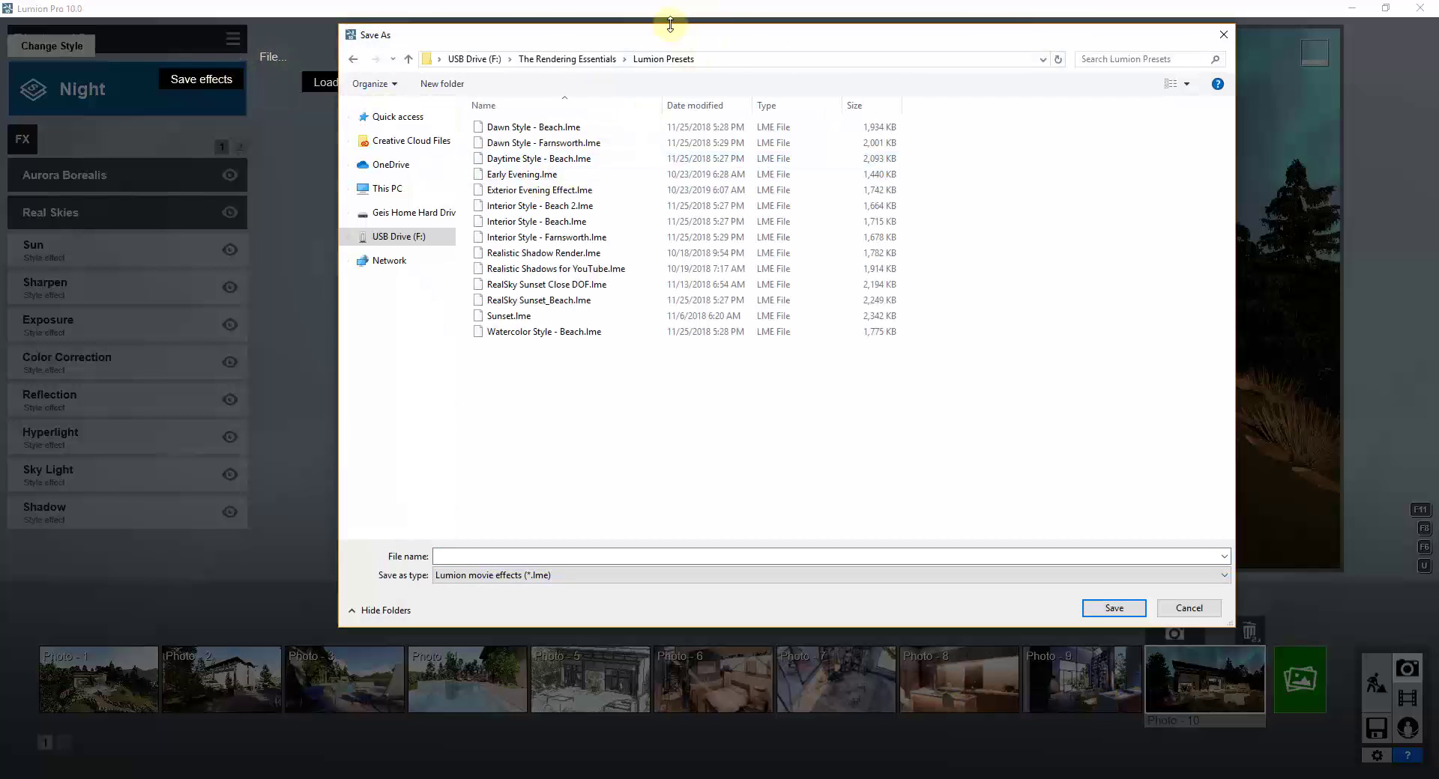
pyautogui.click(517, 554)
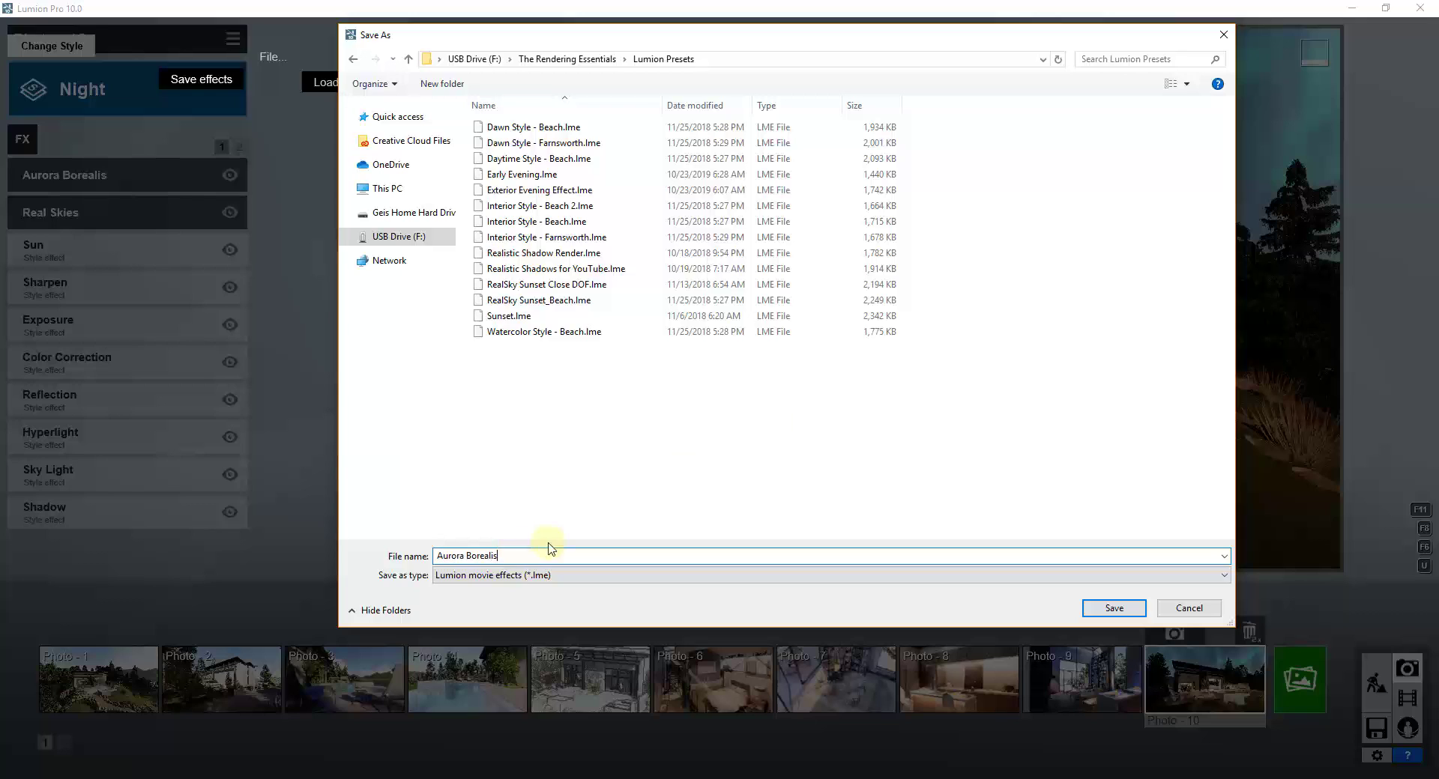
pyautogui.click(1114, 608)
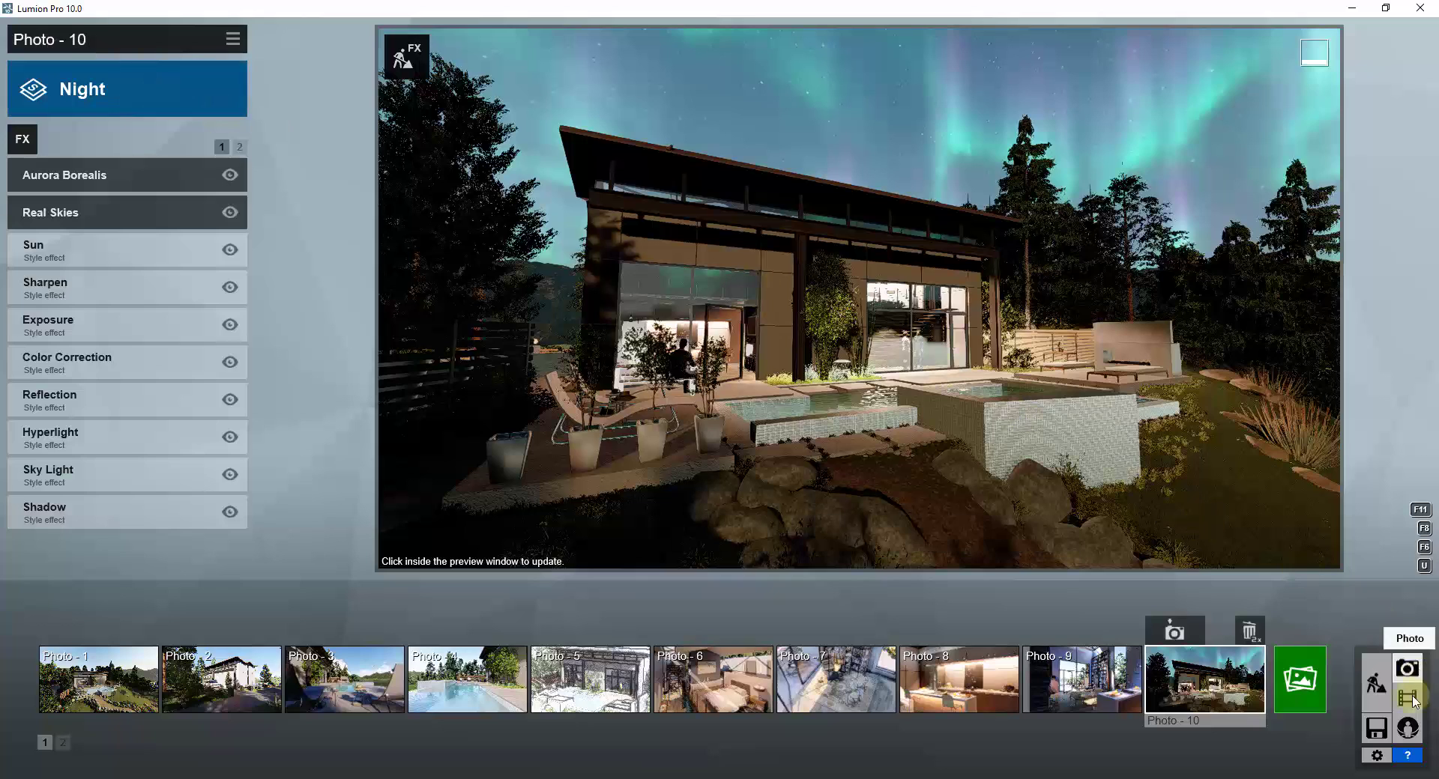
# Record a new movie clip in empty slot 10 with one camera keyframe of the pool house
pyautogui.click(1408, 701)
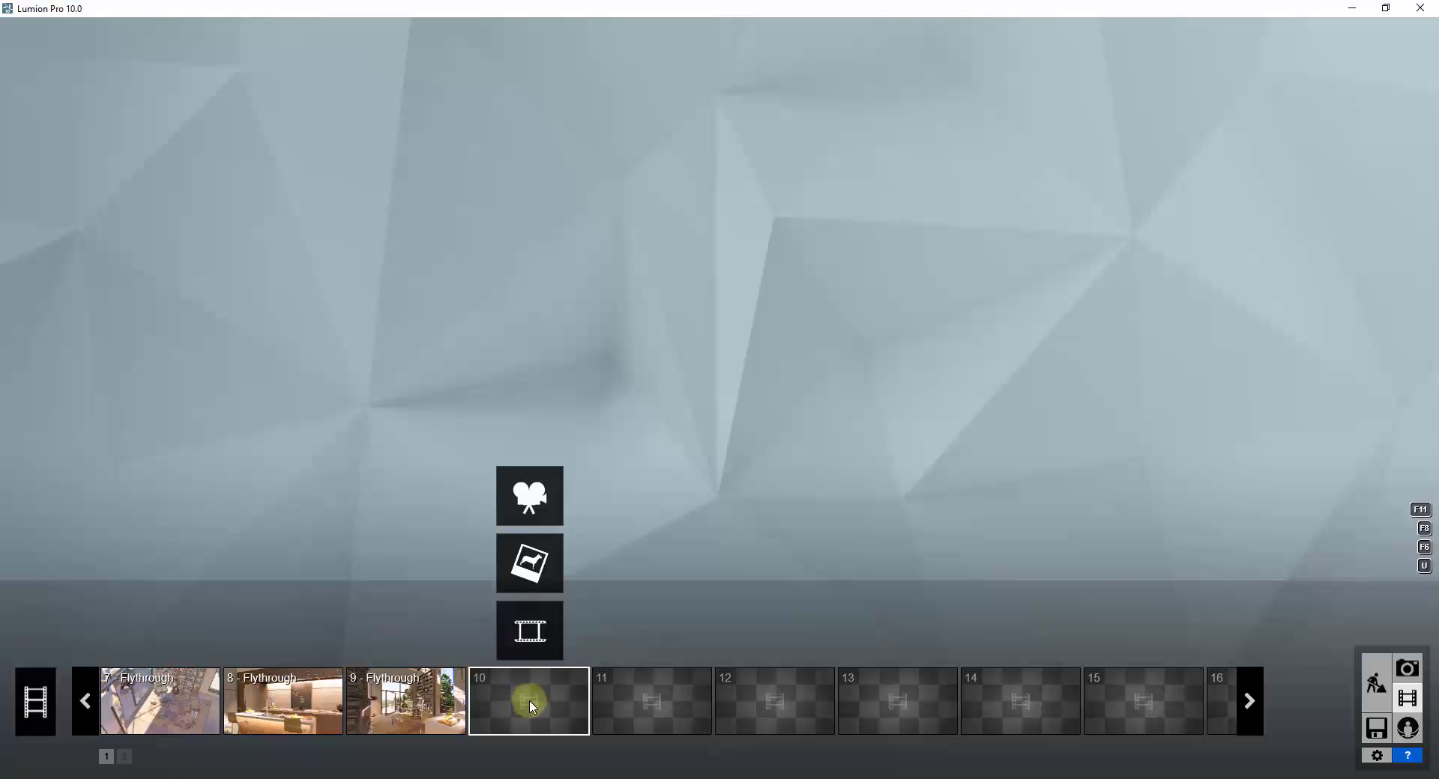
pyautogui.click(544, 497)
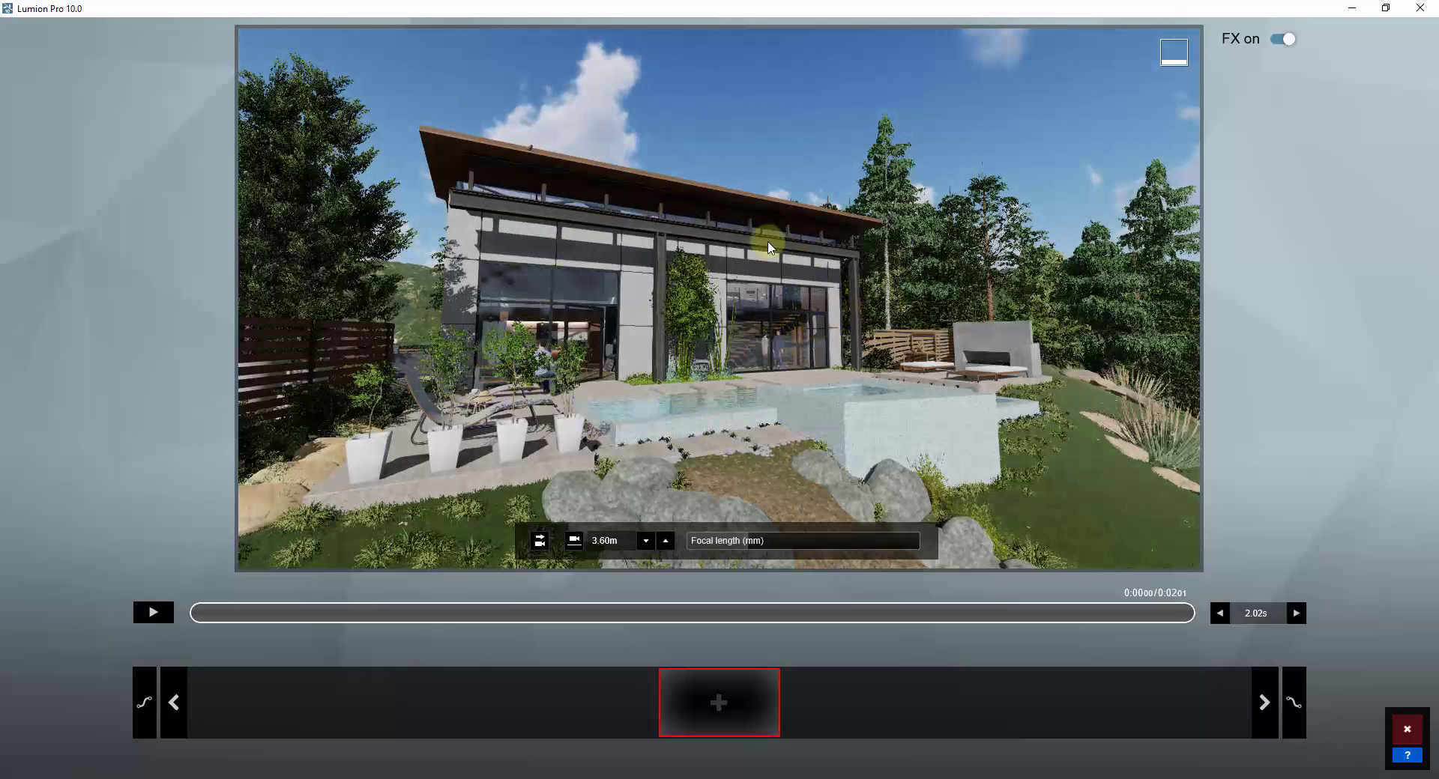
pyautogui.click(733, 703)
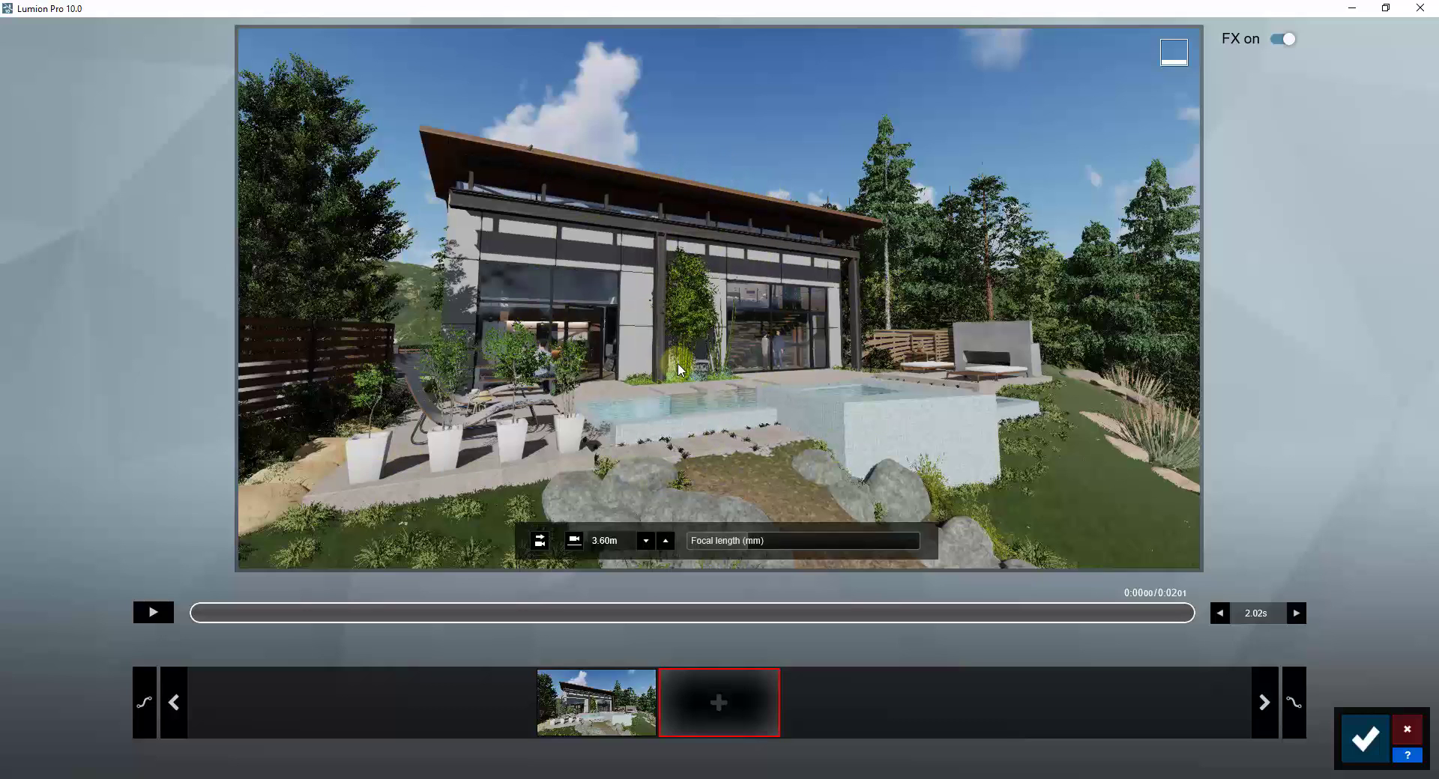
# Set the clip length to 5 seconds and accept the single-keyframe clip
pyautogui.click(1267, 613)
pyautogui.click(1296, 614)
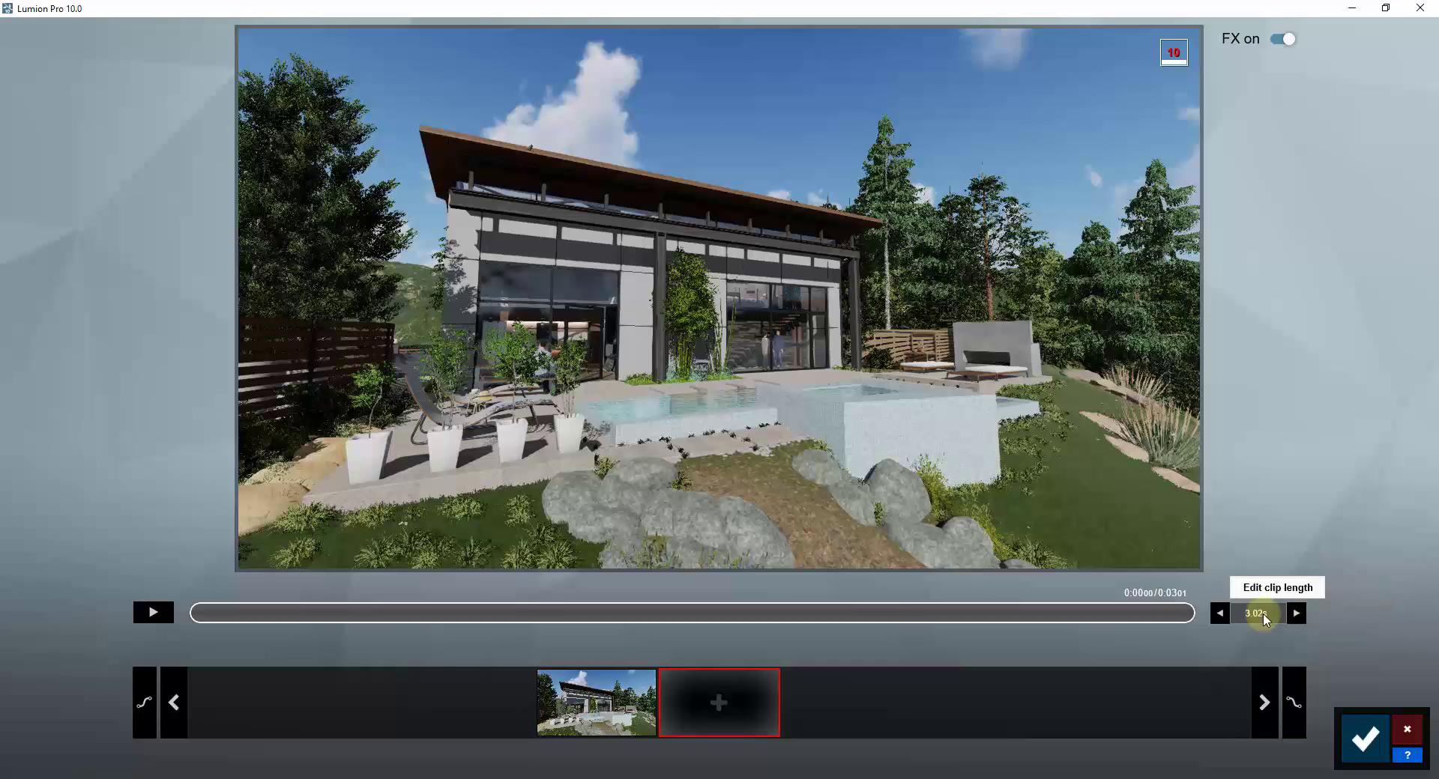
pyautogui.click(1265, 615)
pyautogui.doubleClick(1265, 614)
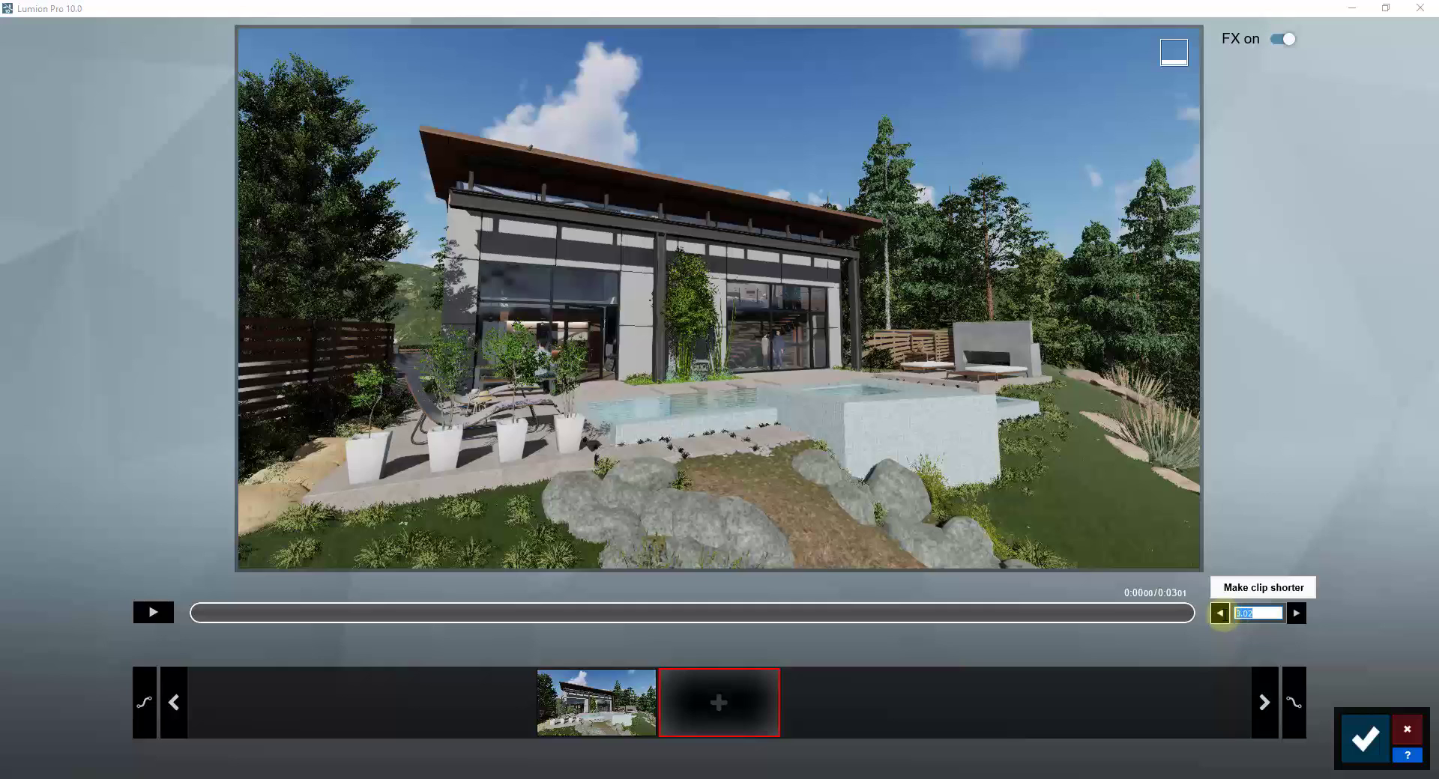
pyautogui.press('Return')
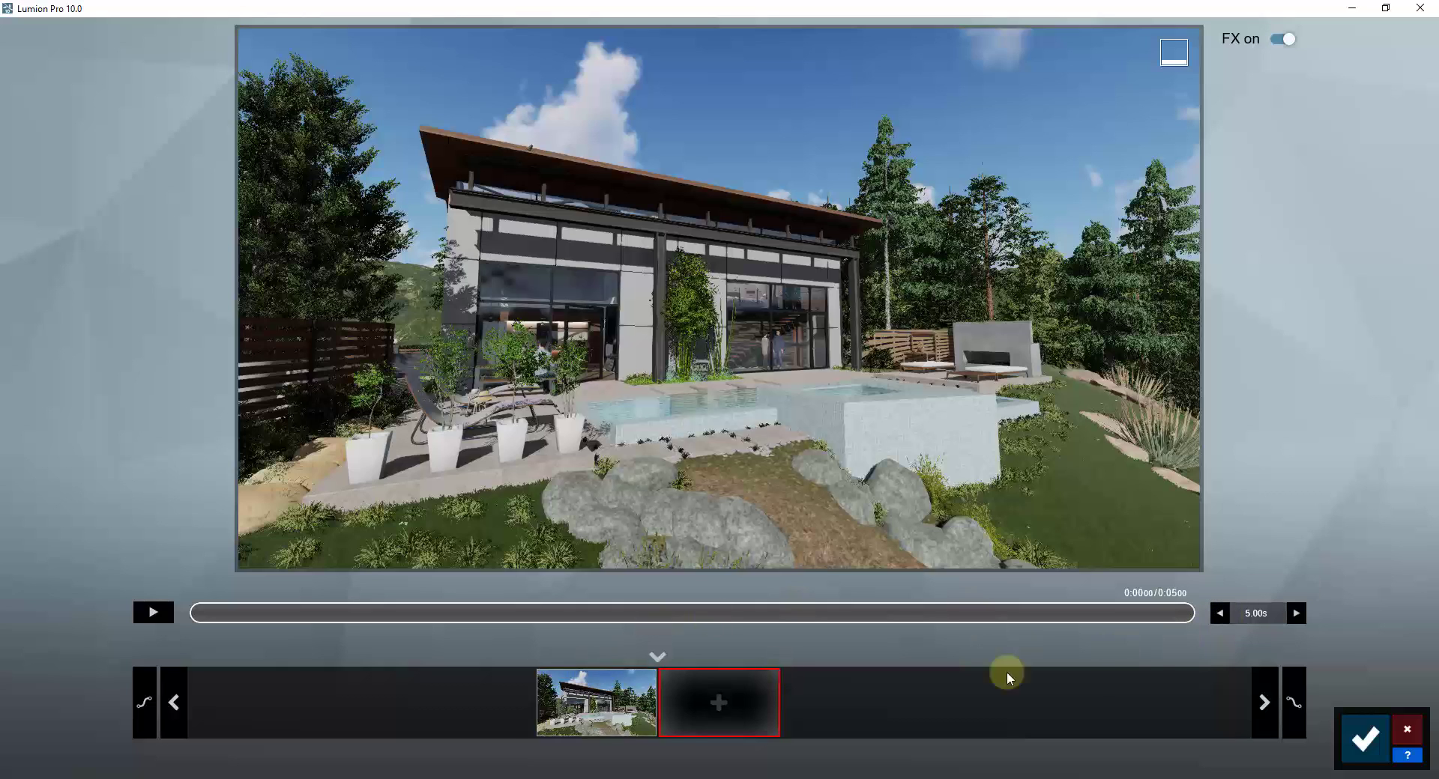
pyautogui.click(597, 702)
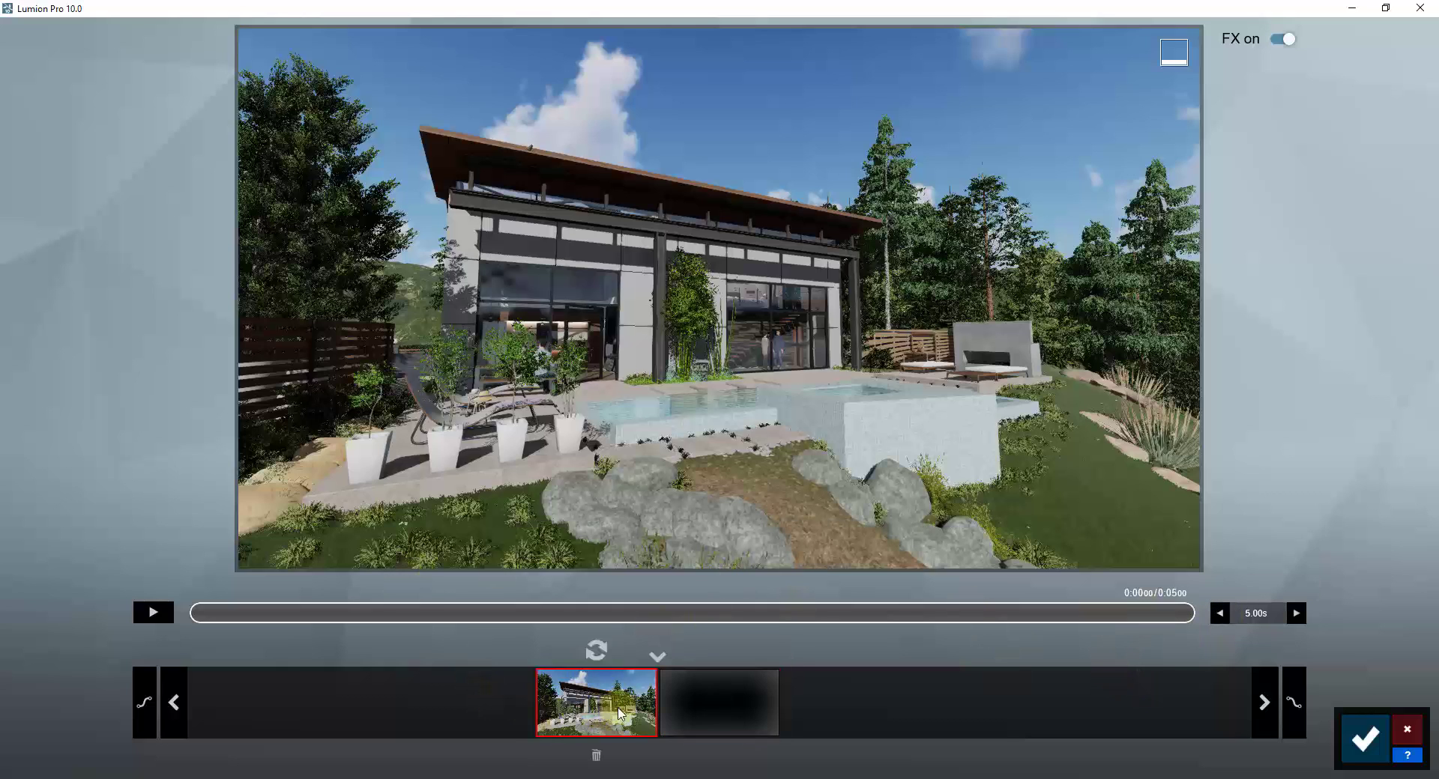
pyautogui.click(1370, 742)
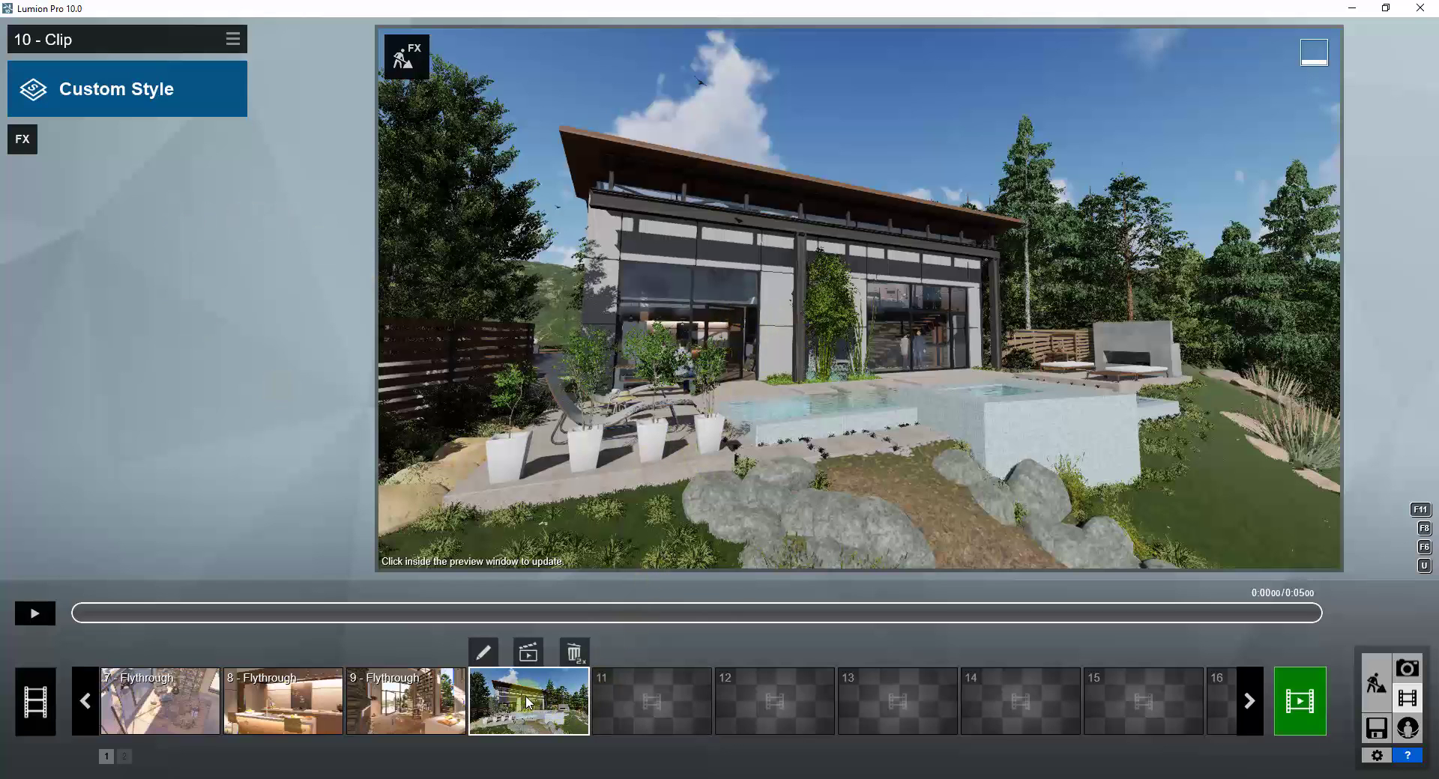
# Play the static clip to check its motion, and pause and refresh the preview partway through
pyautogui.click(34, 615)
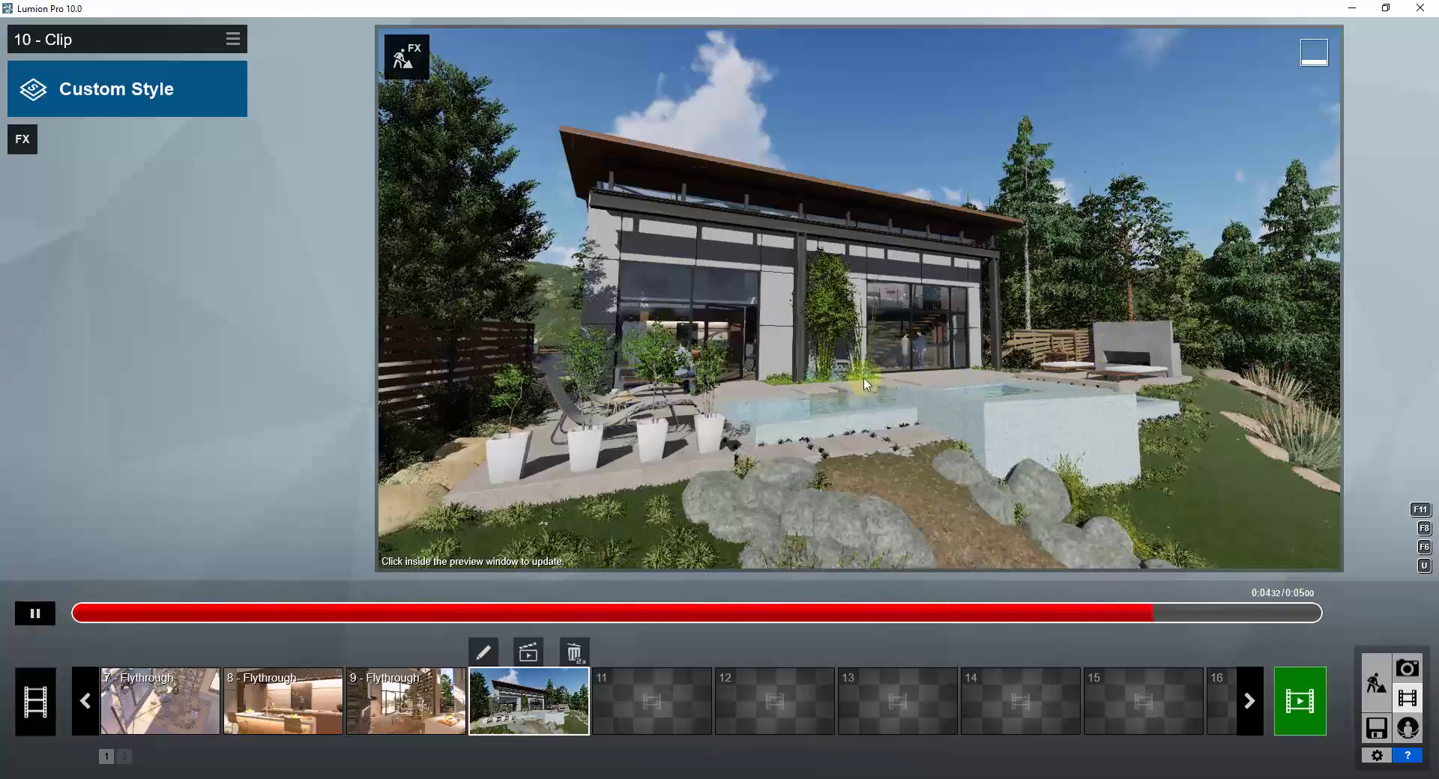
pyautogui.click(18, 615)
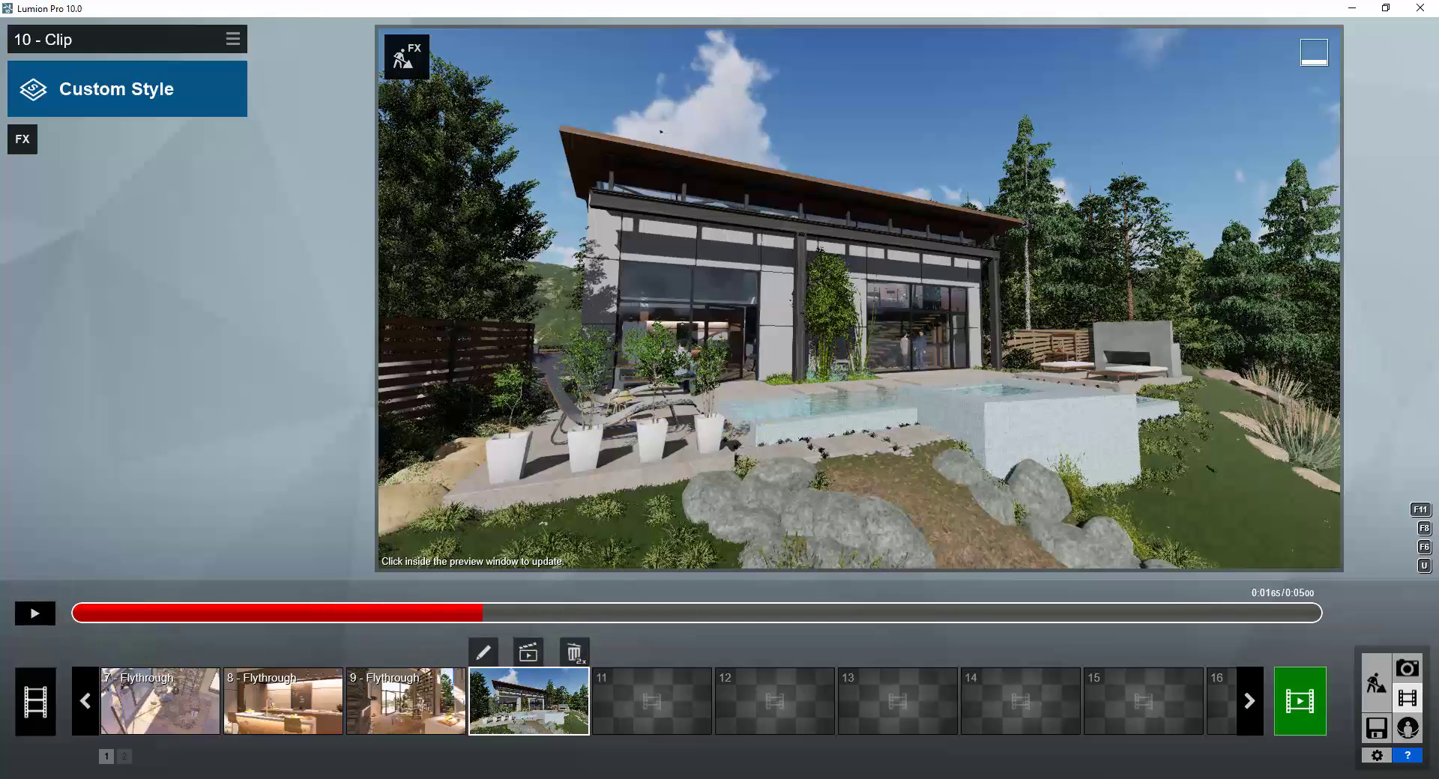
pyautogui.click(852, 303)
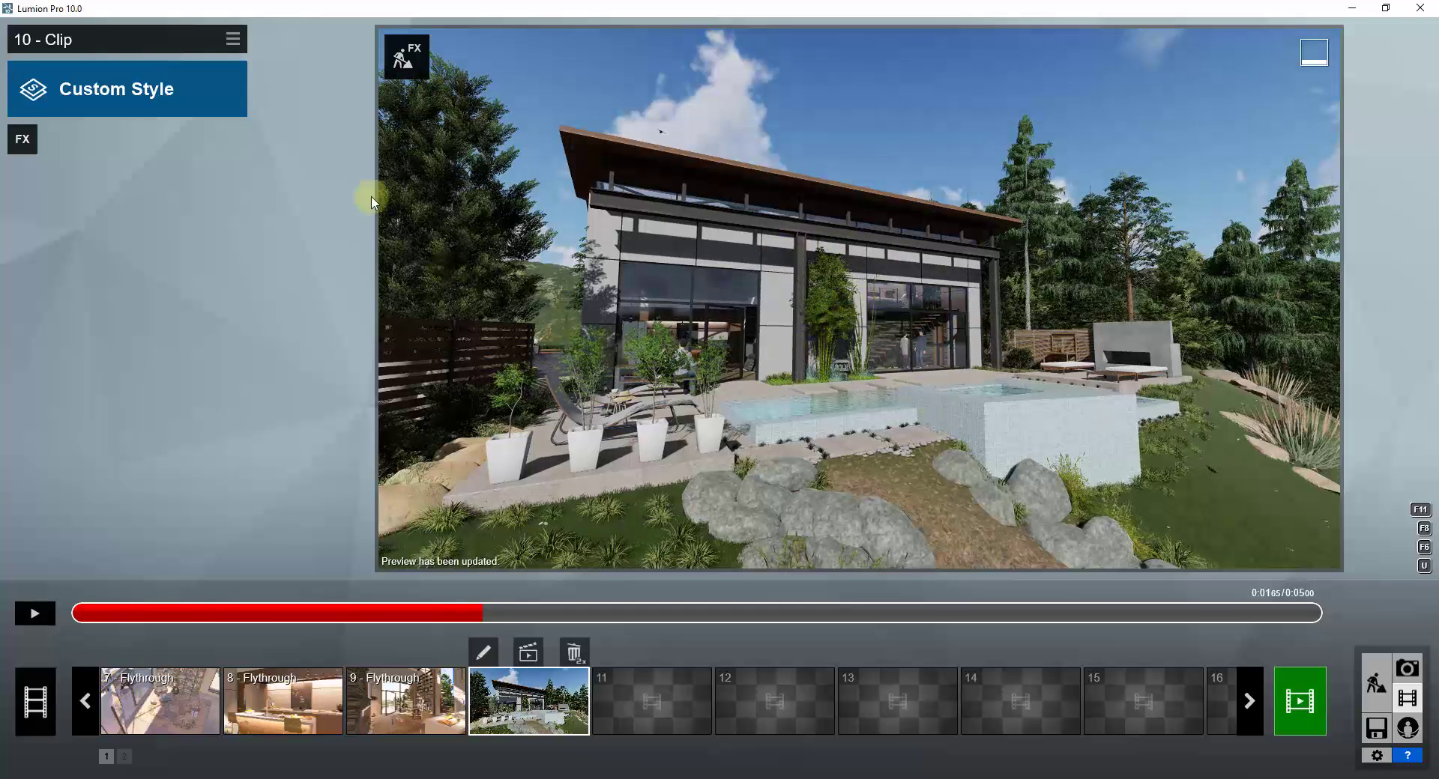
# Load the Aurora Borealis.lme effects preset into clip 10, play the clip and return to its start
pyautogui.click(234, 42)
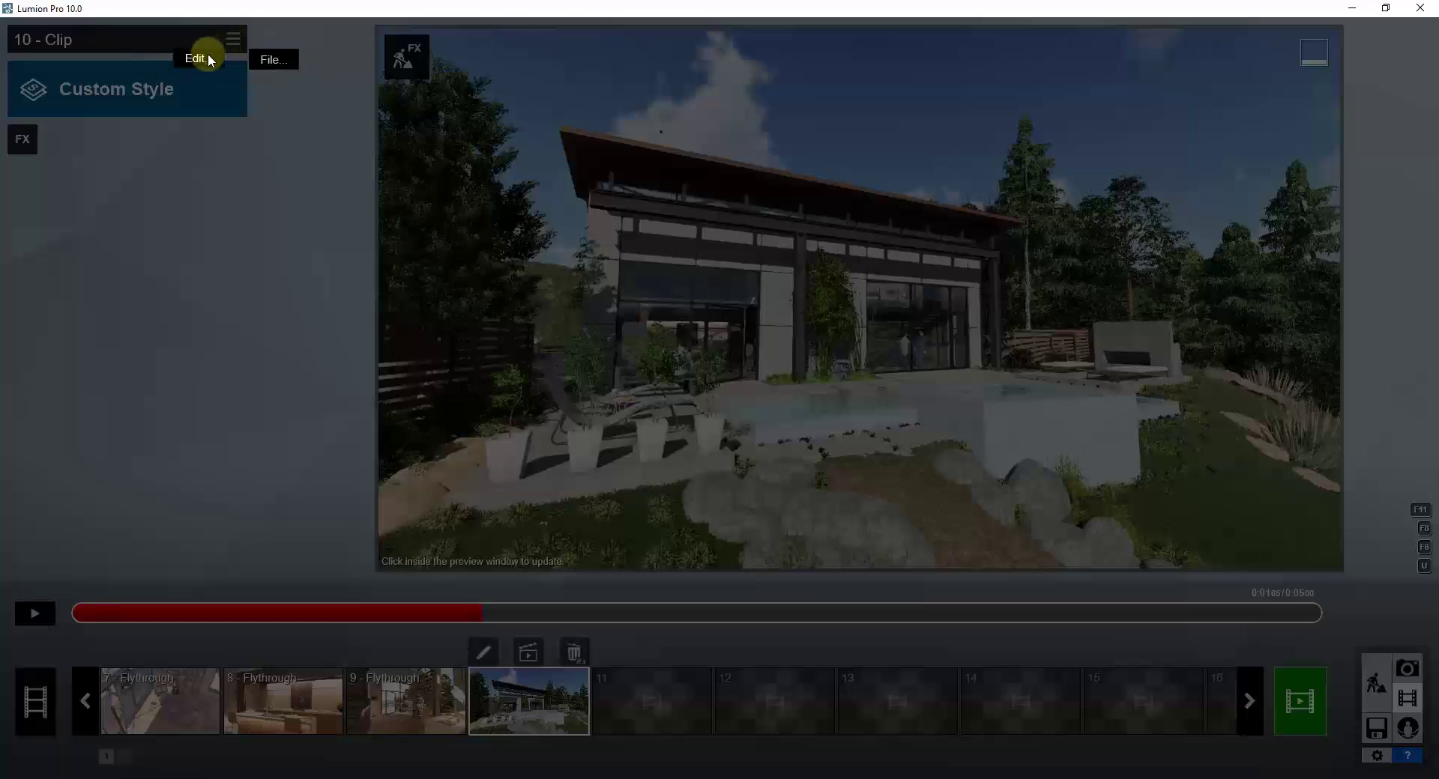
pyautogui.click(271, 61)
pyautogui.click(338, 82)
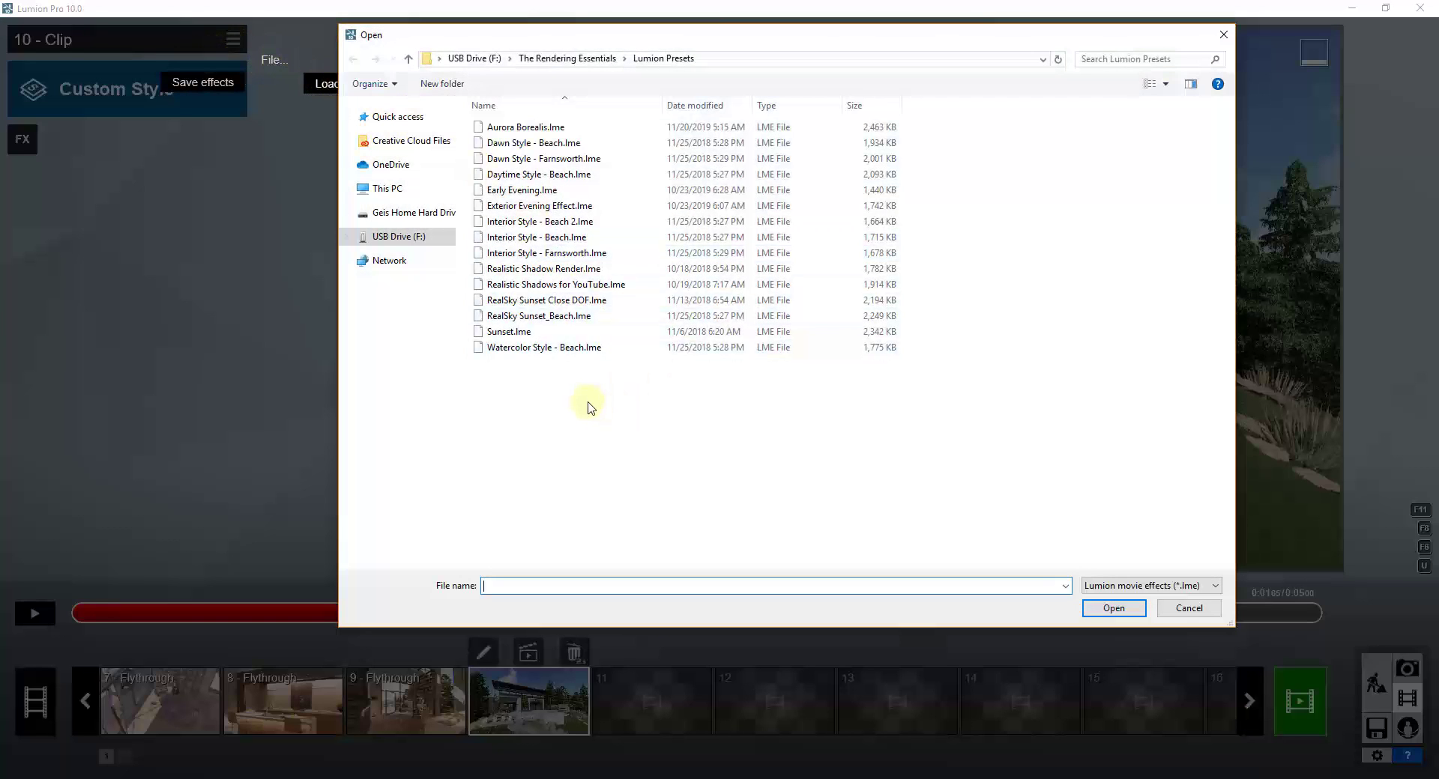
pyautogui.doubleClick(569, 127)
pyautogui.click(909, 156)
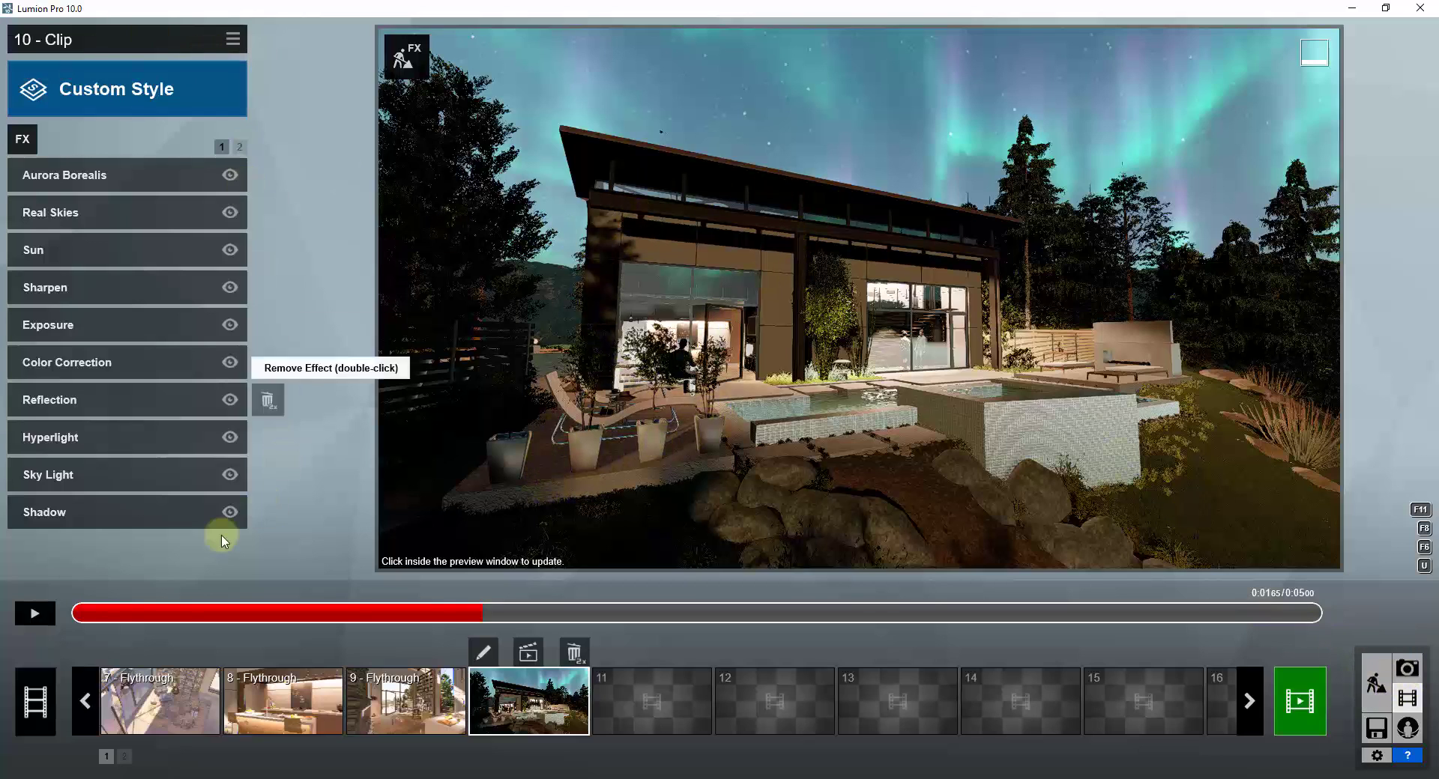
pyautogui.click(30, 616)
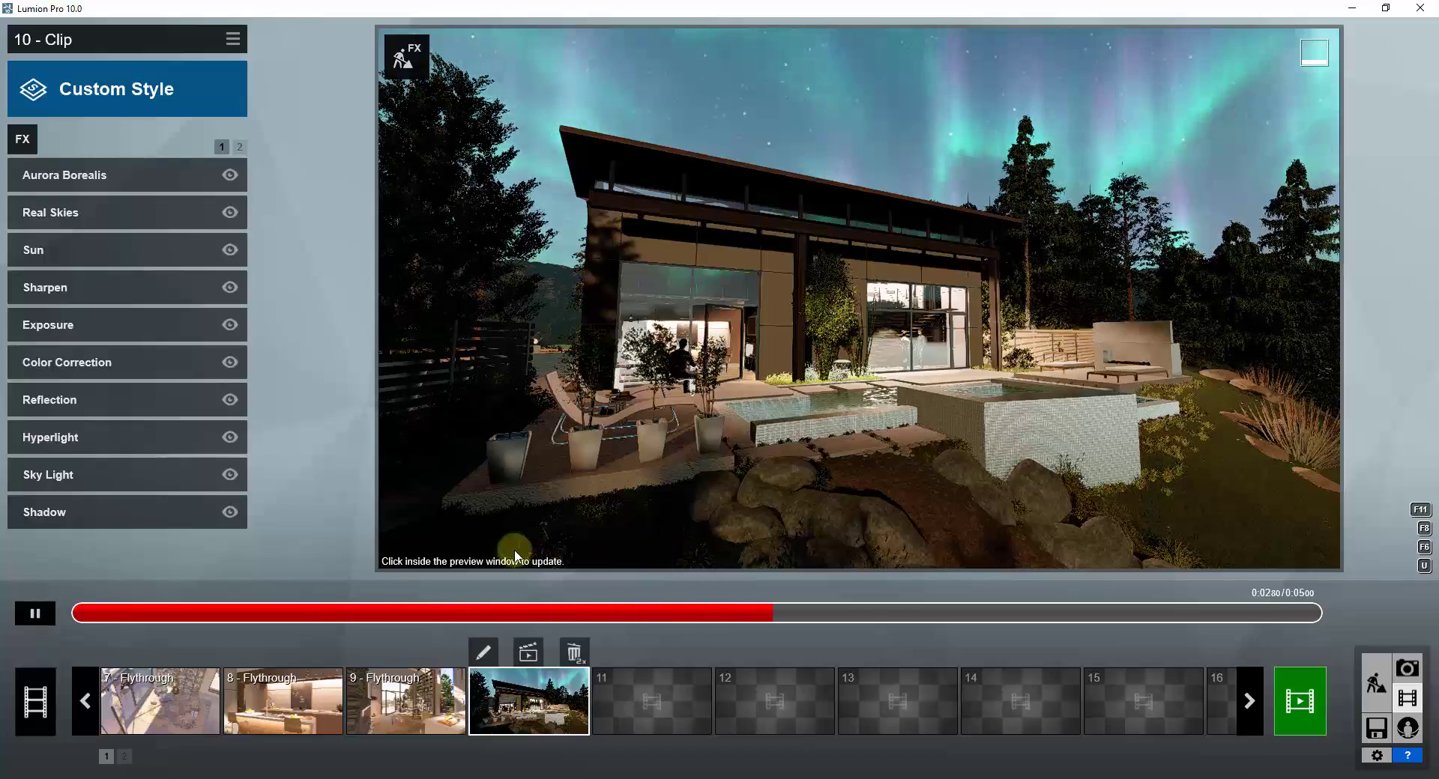
pyautogui.moveTo(106, 613); pyautogui.dragTo(66, 613)
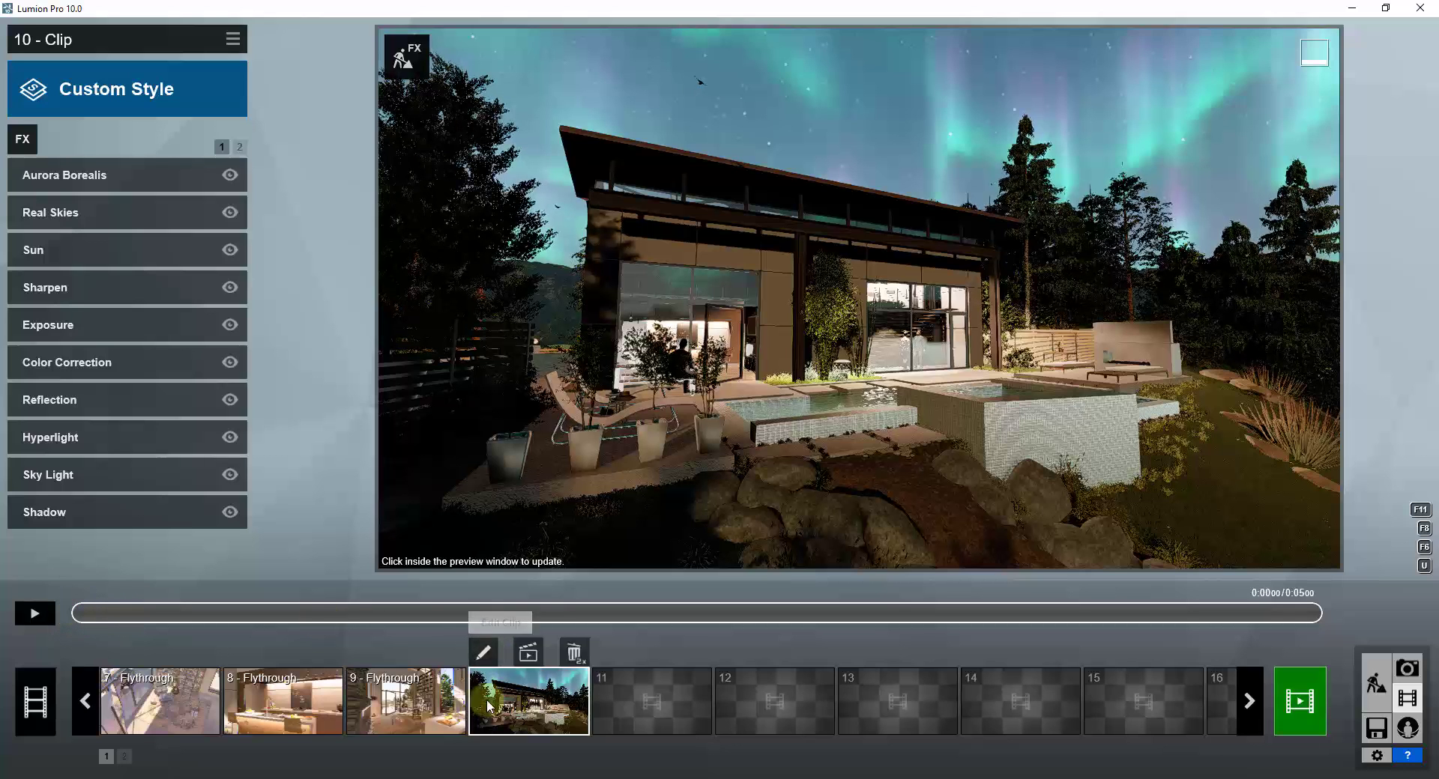
# Open the Aurora Borealis effect, lower its Time offset to the minimum and keyframe it at the clip's start
pyautogui.click(64, 182)
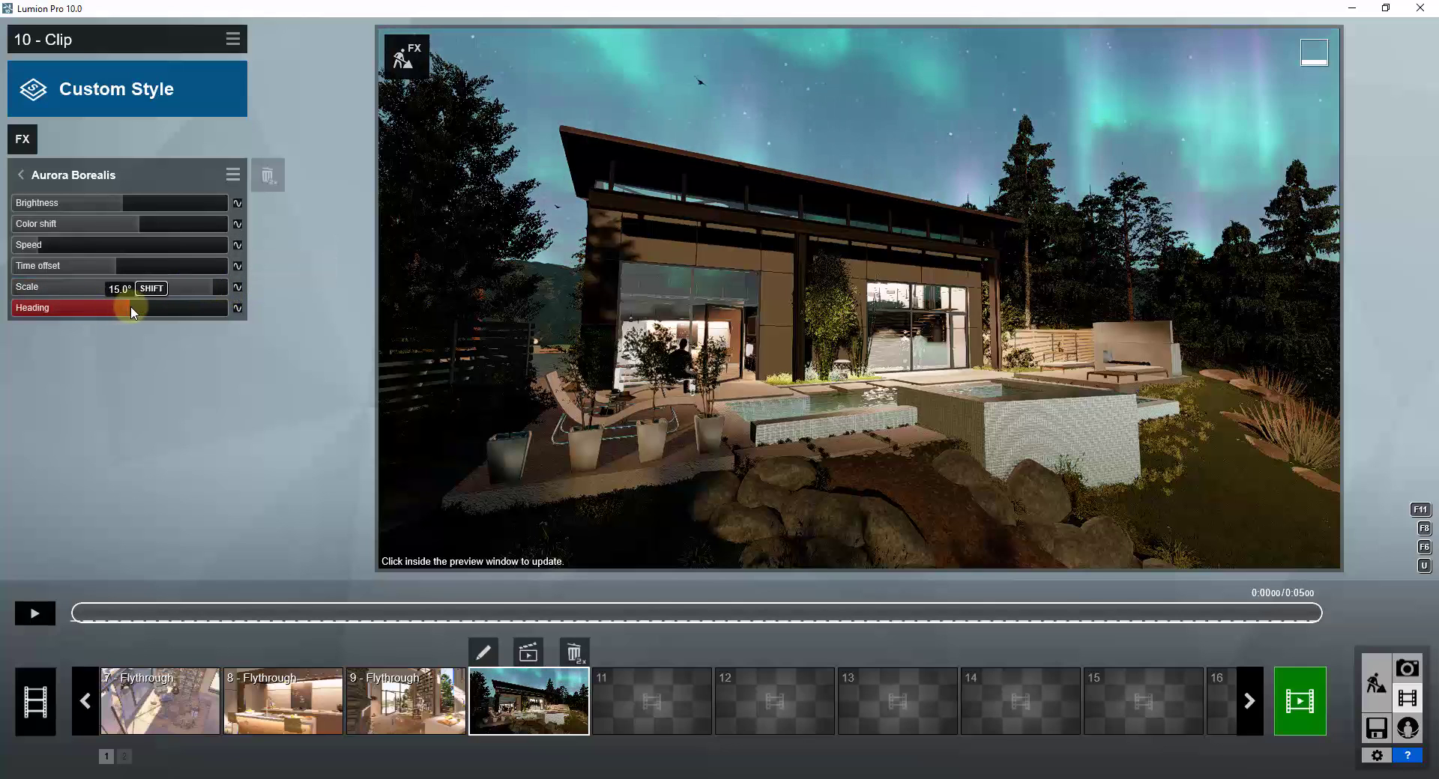
pyautogui.moveTo(109, 267); pyautogui.dragTo(146, 270)
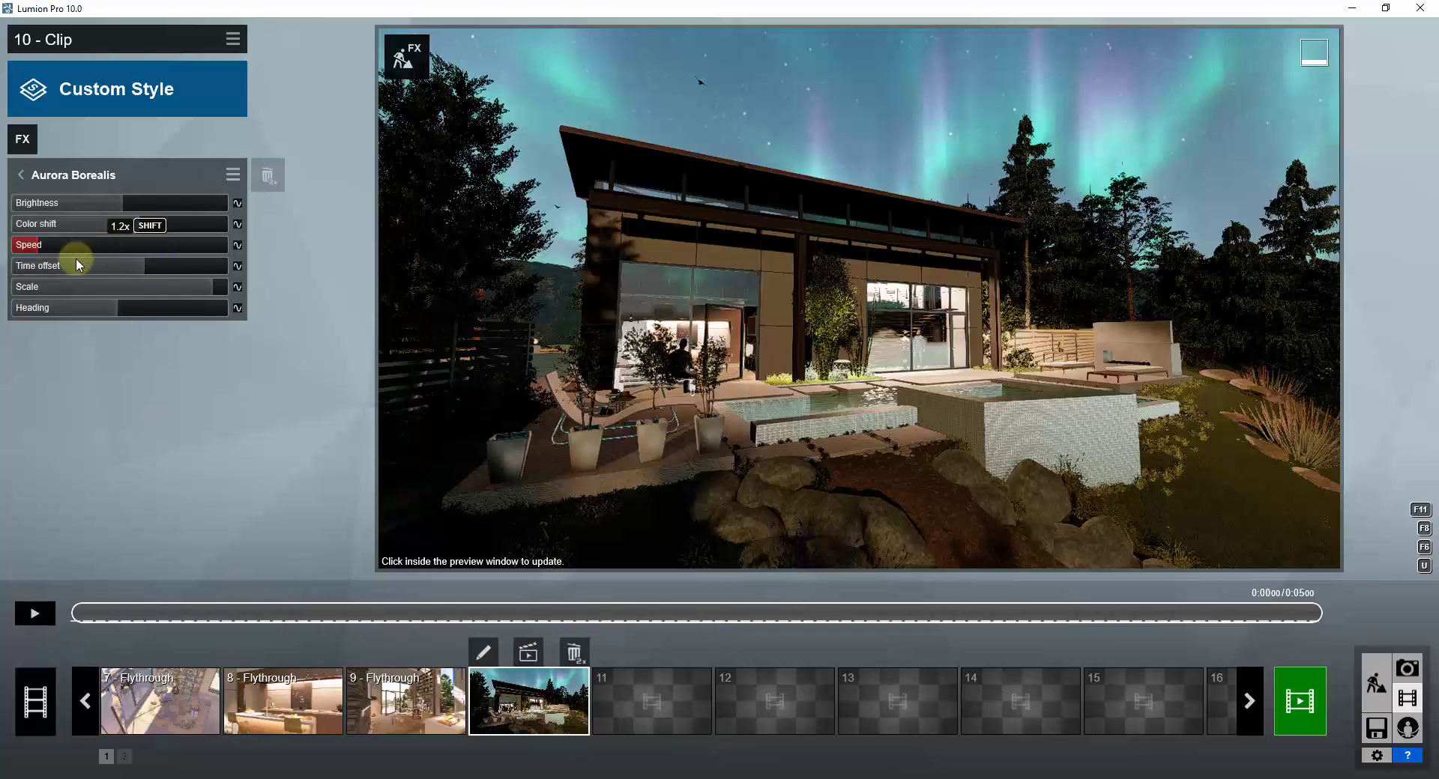
pyautogui.moveTo(104, 265); pyautogui.dragTo(16, 276)
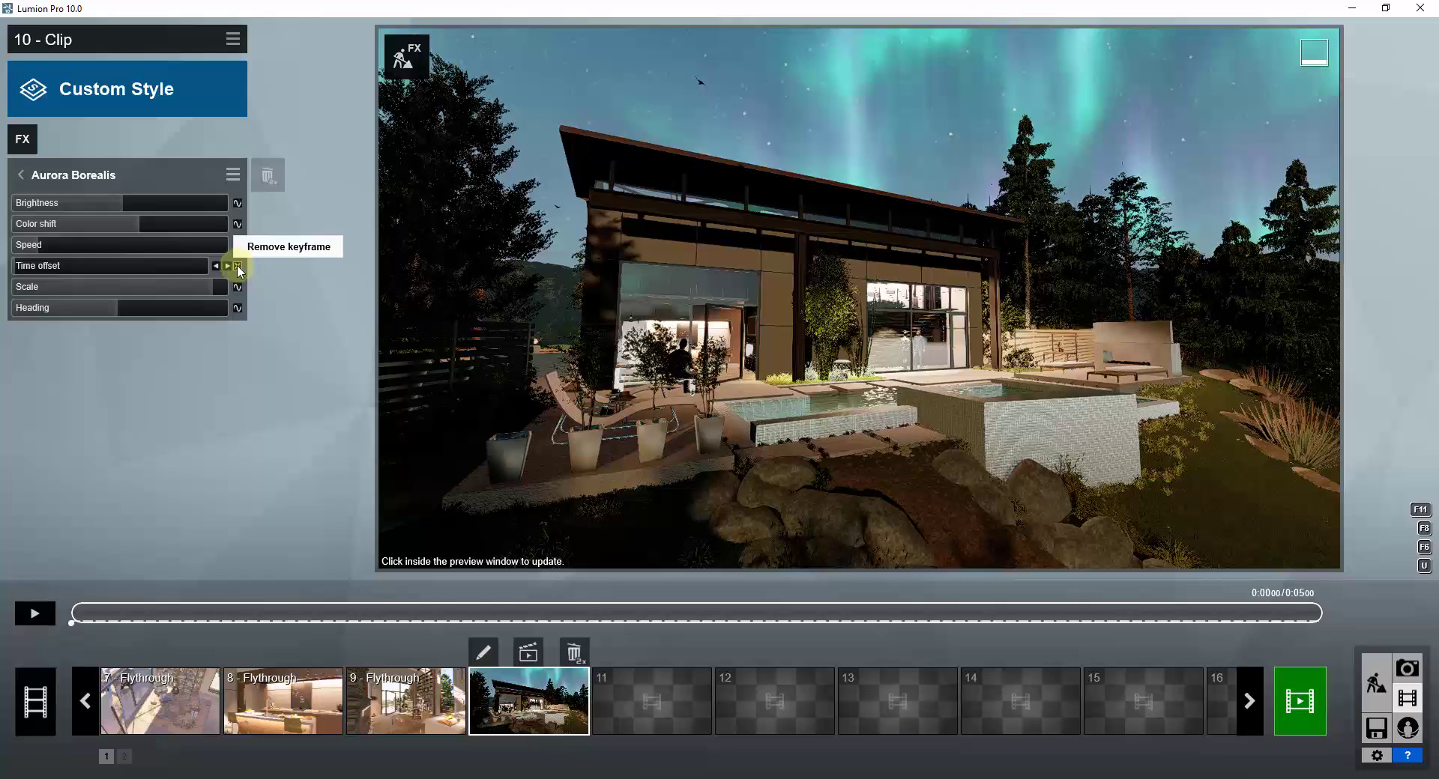
# Move to about 2.78 seconds in the clip and add a second Time offset keyframe
pyautogui.click(85, 617)
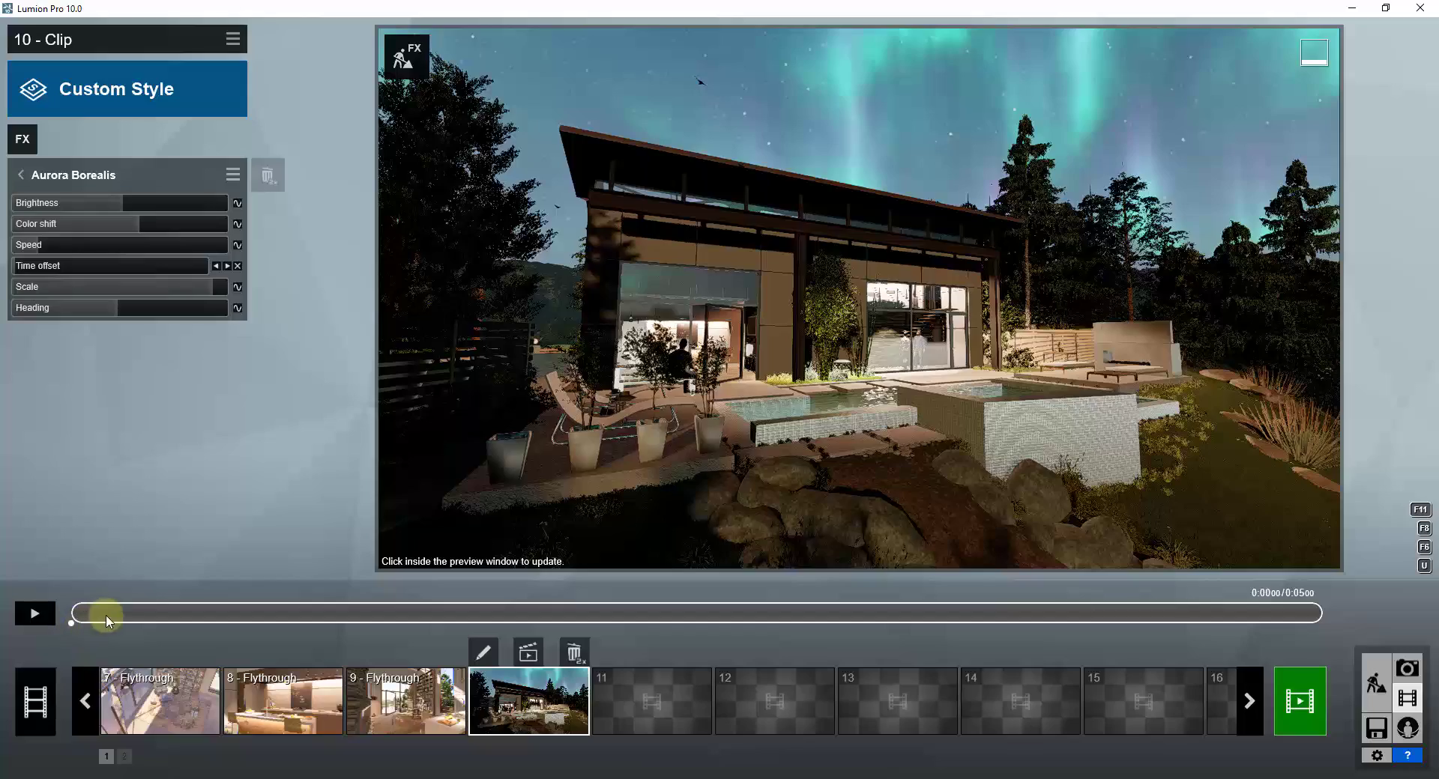
pyautogui.moveTo(138, 618); pyautogui.dragTo(750, 627)
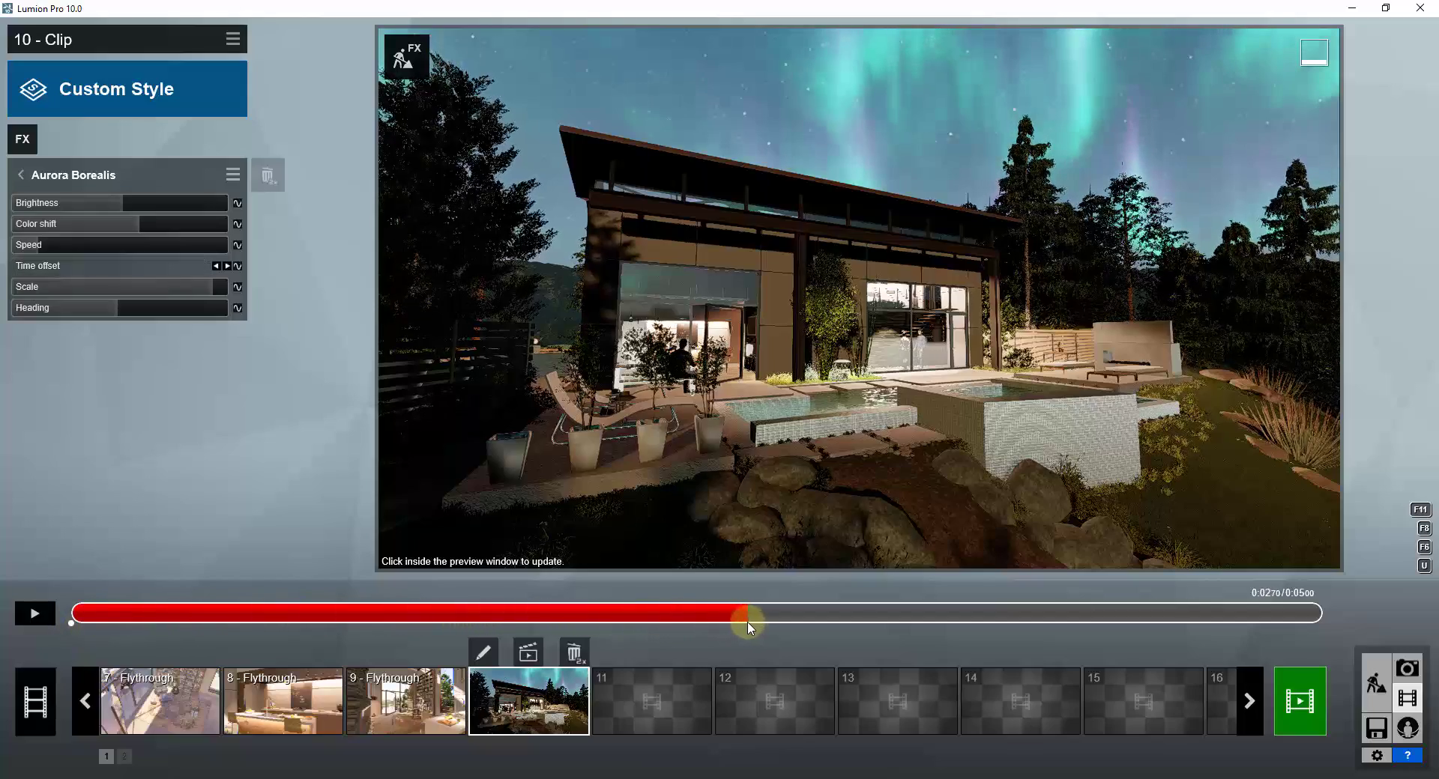
pyautogui.click(766, 629)
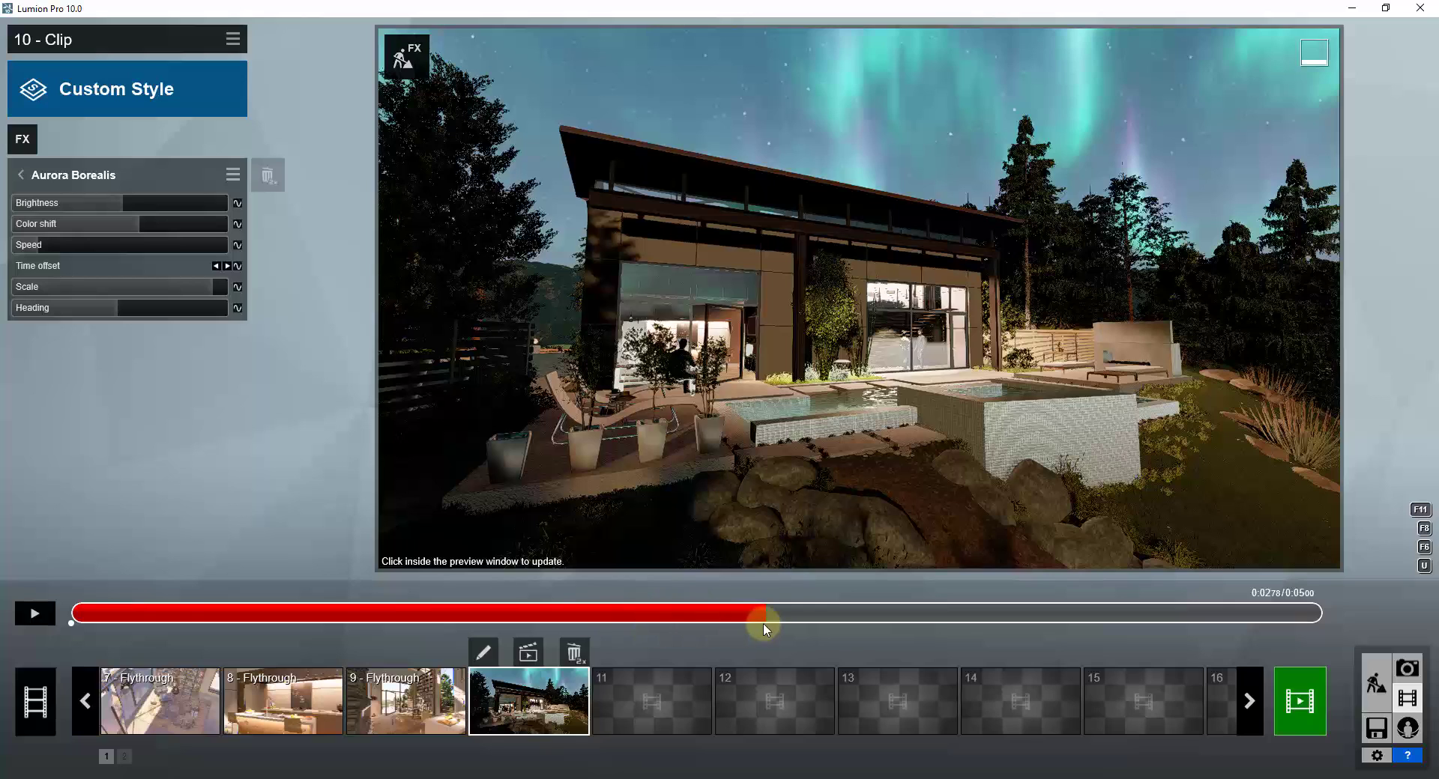
pyautogui.click(238, 266)
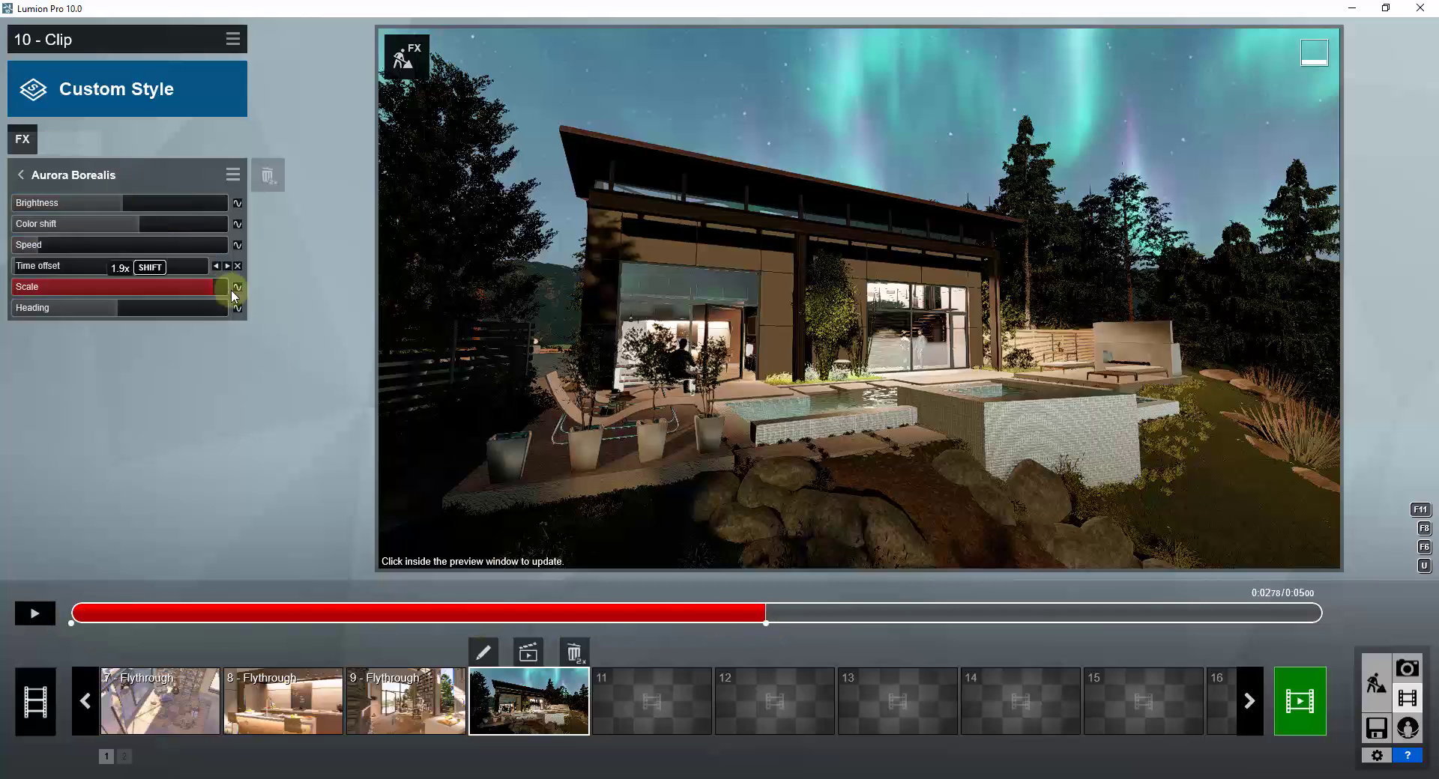
# Step between the two Time offset keyframes and raise the second one's value to about a third of its range
pyautogui.click(215, 265)
pyautogui.click(228, 266)
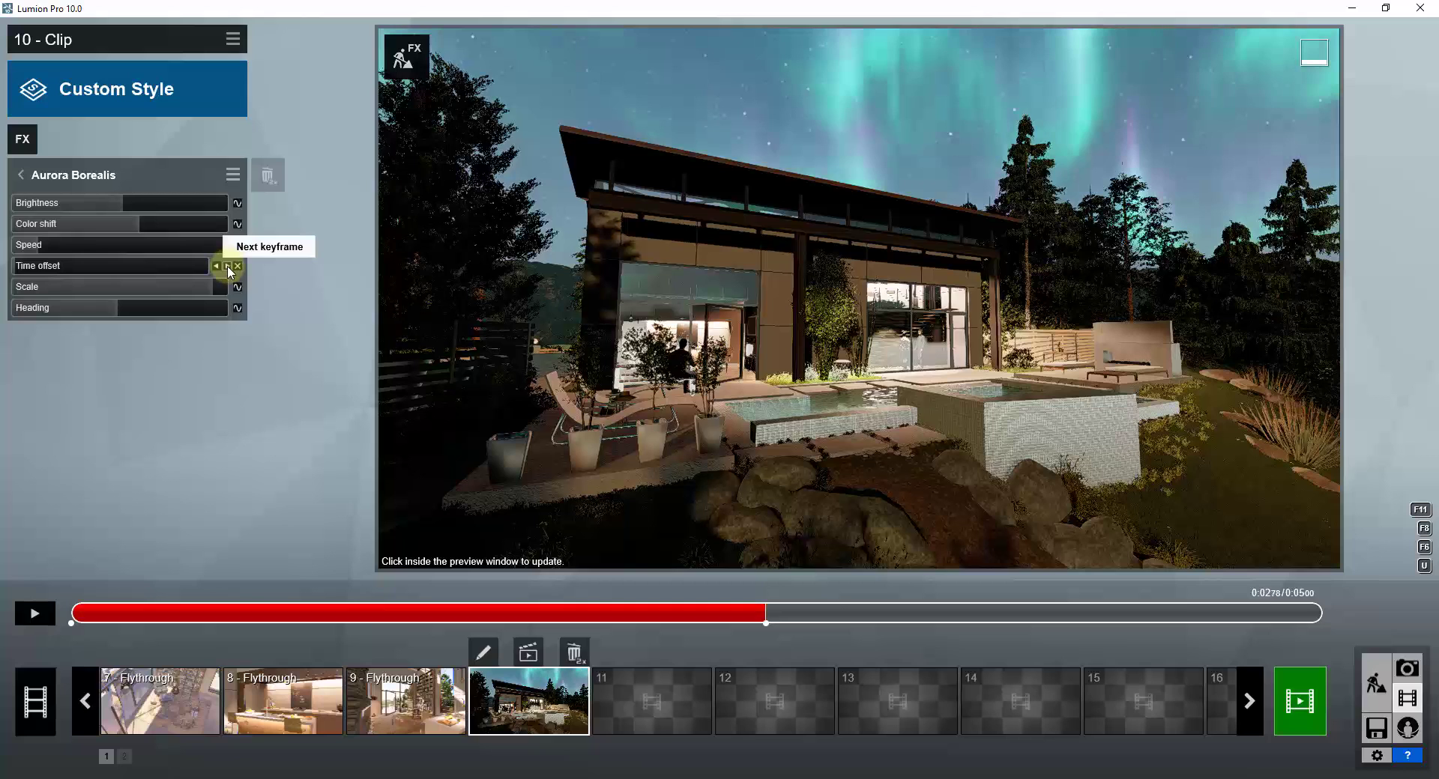
pyautogui.click(215, 266)
pyautogui.click(227, 266)
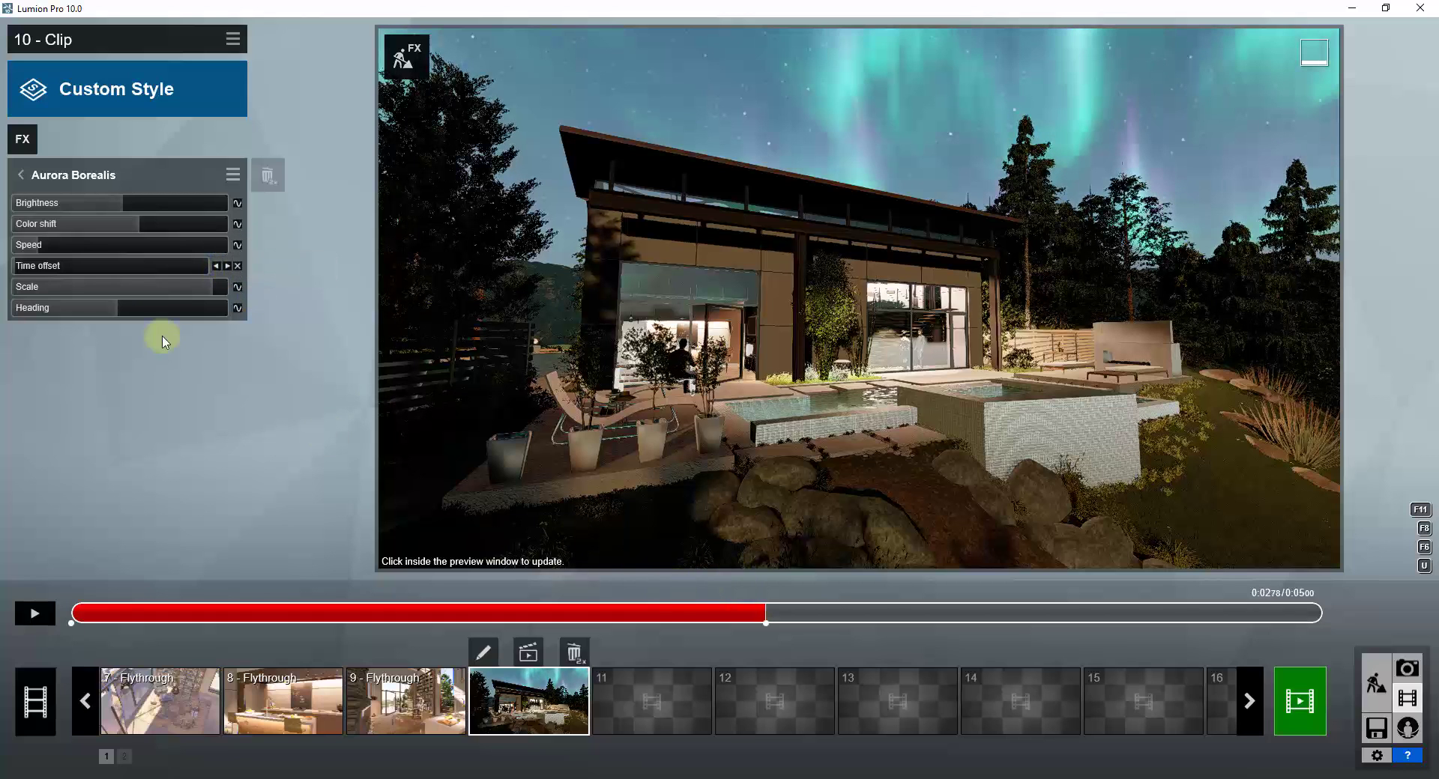
pyautogui.click(55, 269)
pyautogui.moveTo(53, 268); pyautogui.dragTo(86, 271)
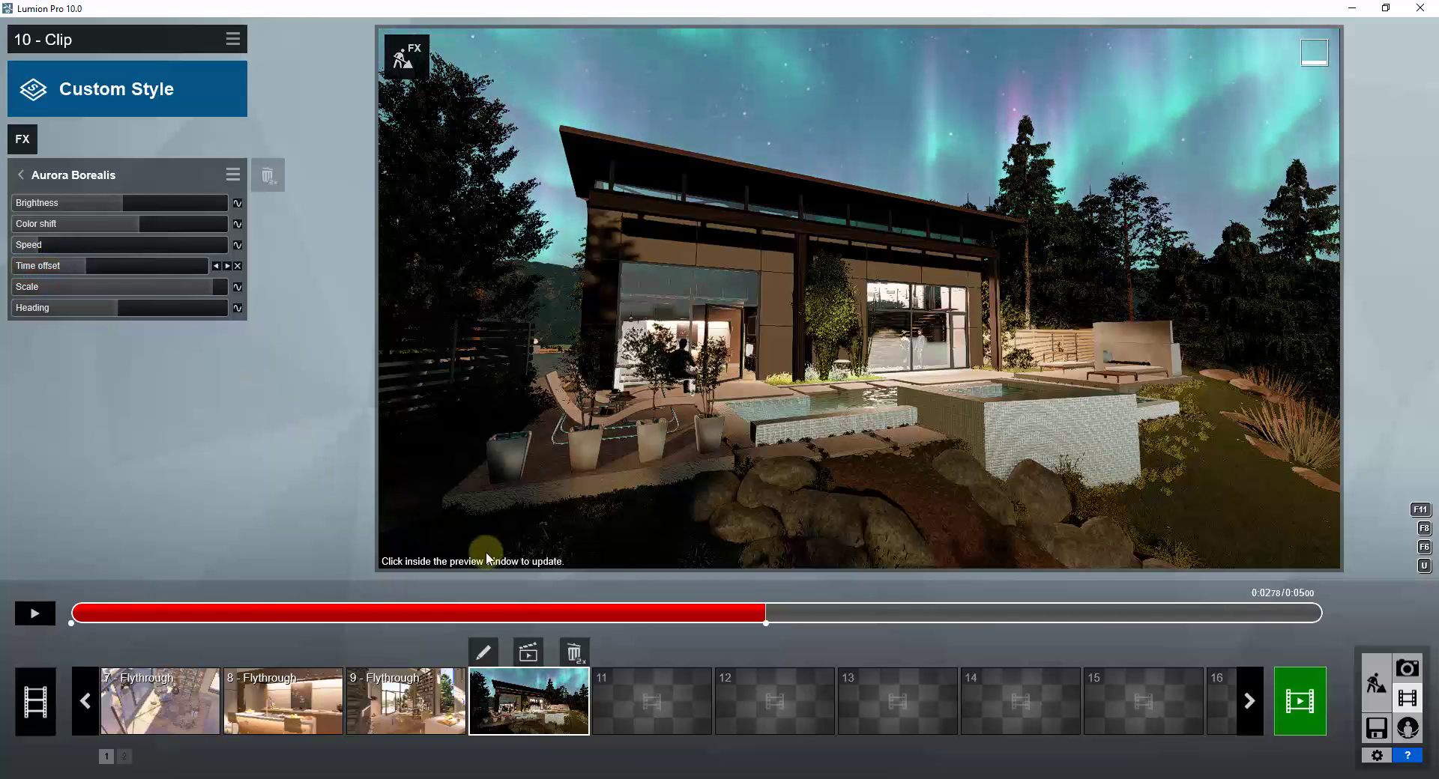
# Play the clip from the start to check the Time offset animation, and pause near the end
pyautogui.click(112, 613)
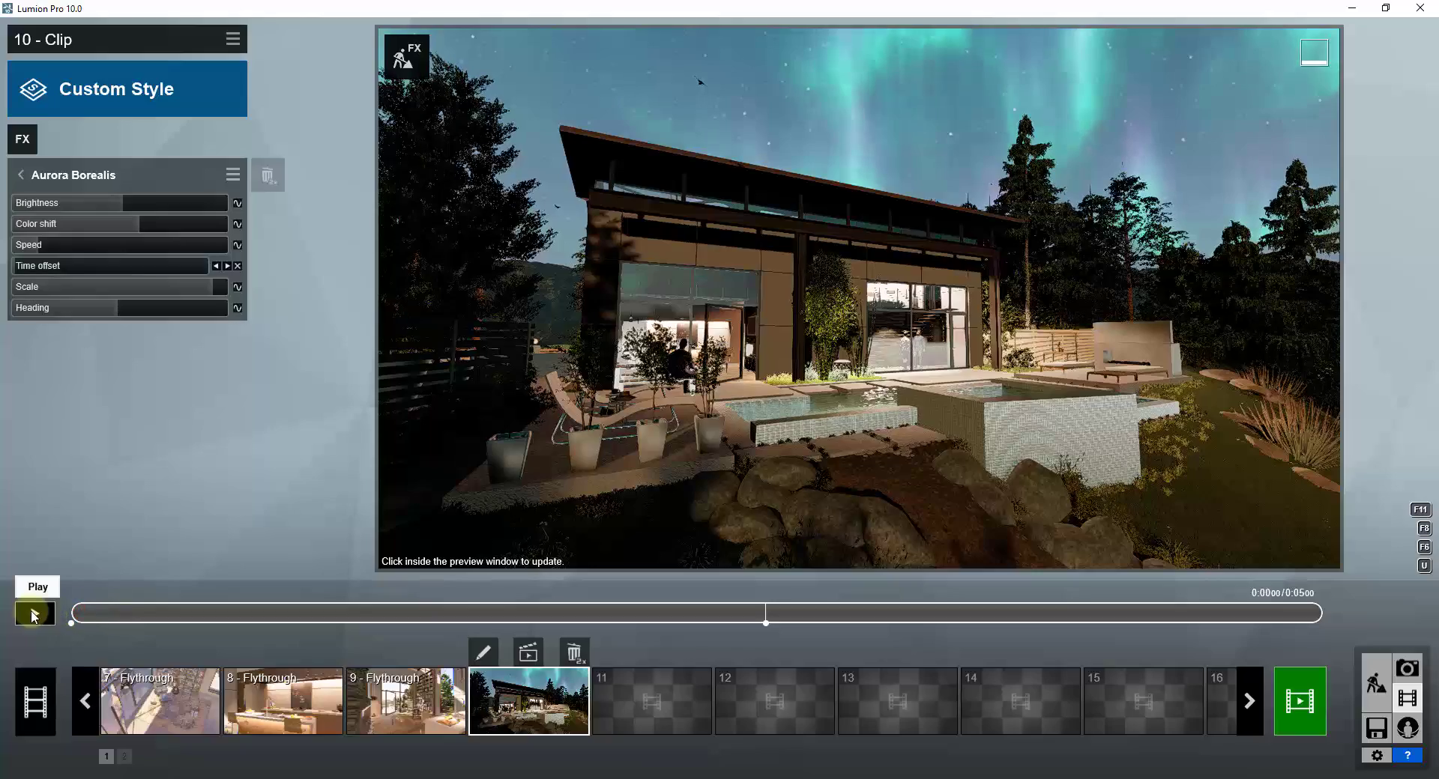
pyautogui.click(35, 614)
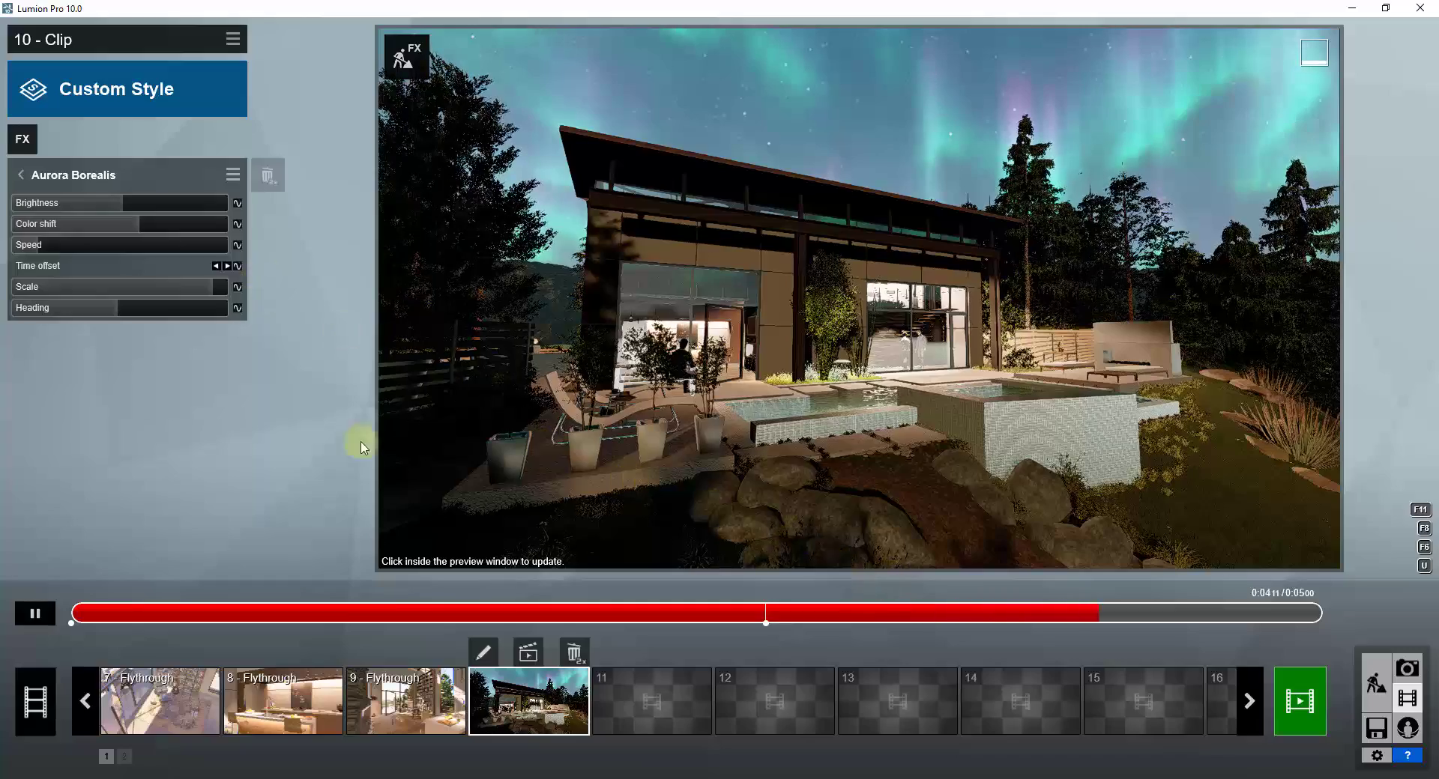
pyautogui.click(23, 618)
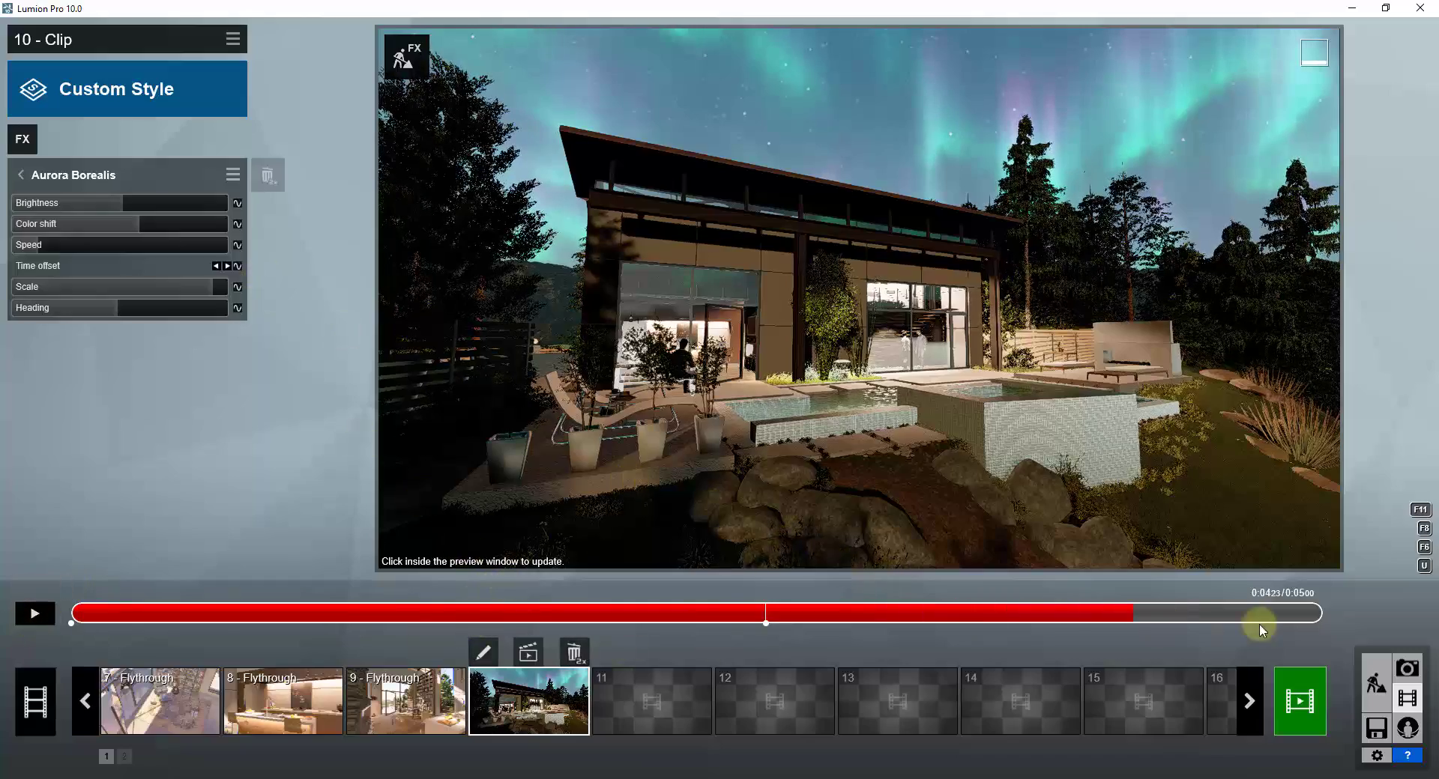
# Add a third Time offset keyframe at the clip's 5-second end, change its value and play the clip
pyautogui.click(1173, 618)
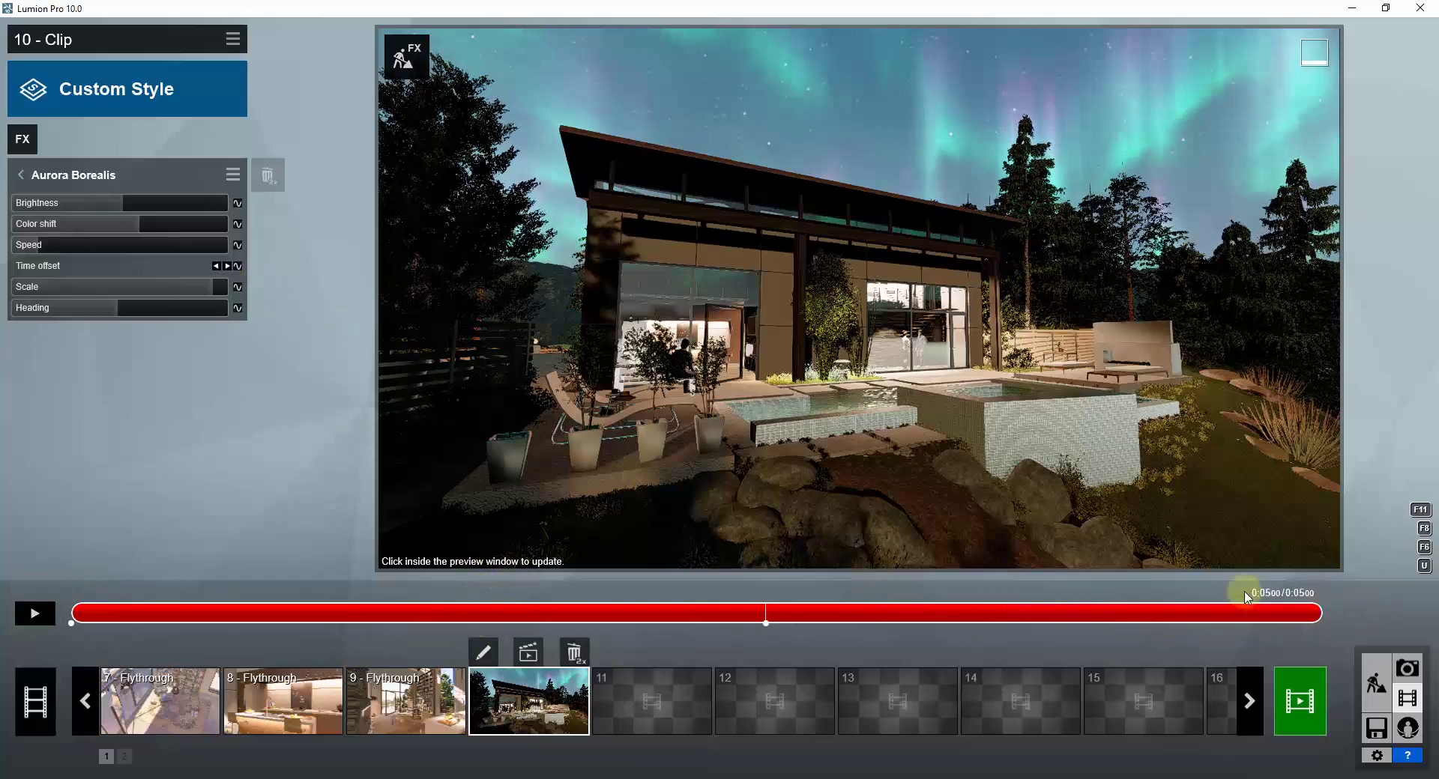
pyautogui.click(238, 266)
pyautogui.moveTo(109, 272); pyautogui.dragTo(160, 267)
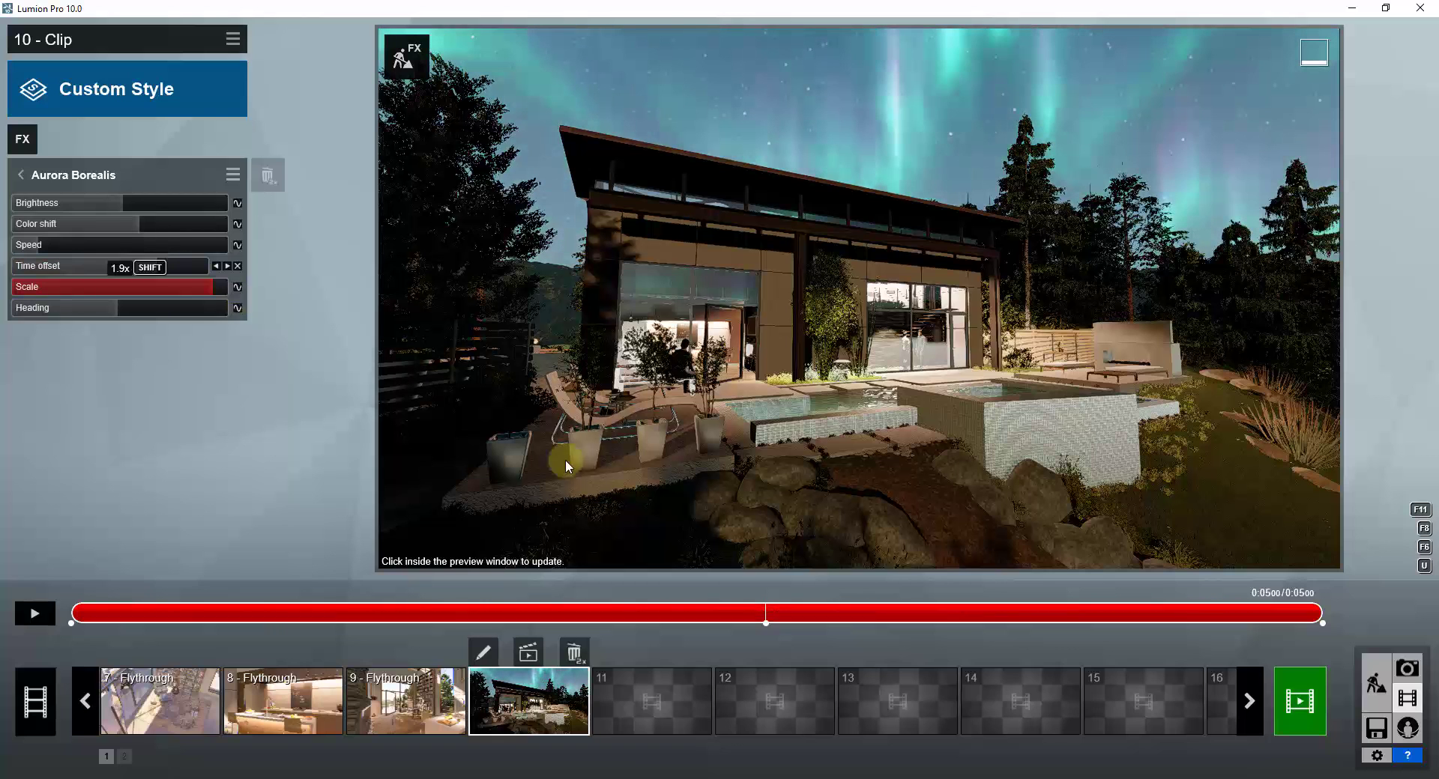
pyautogui.click(35, 614)
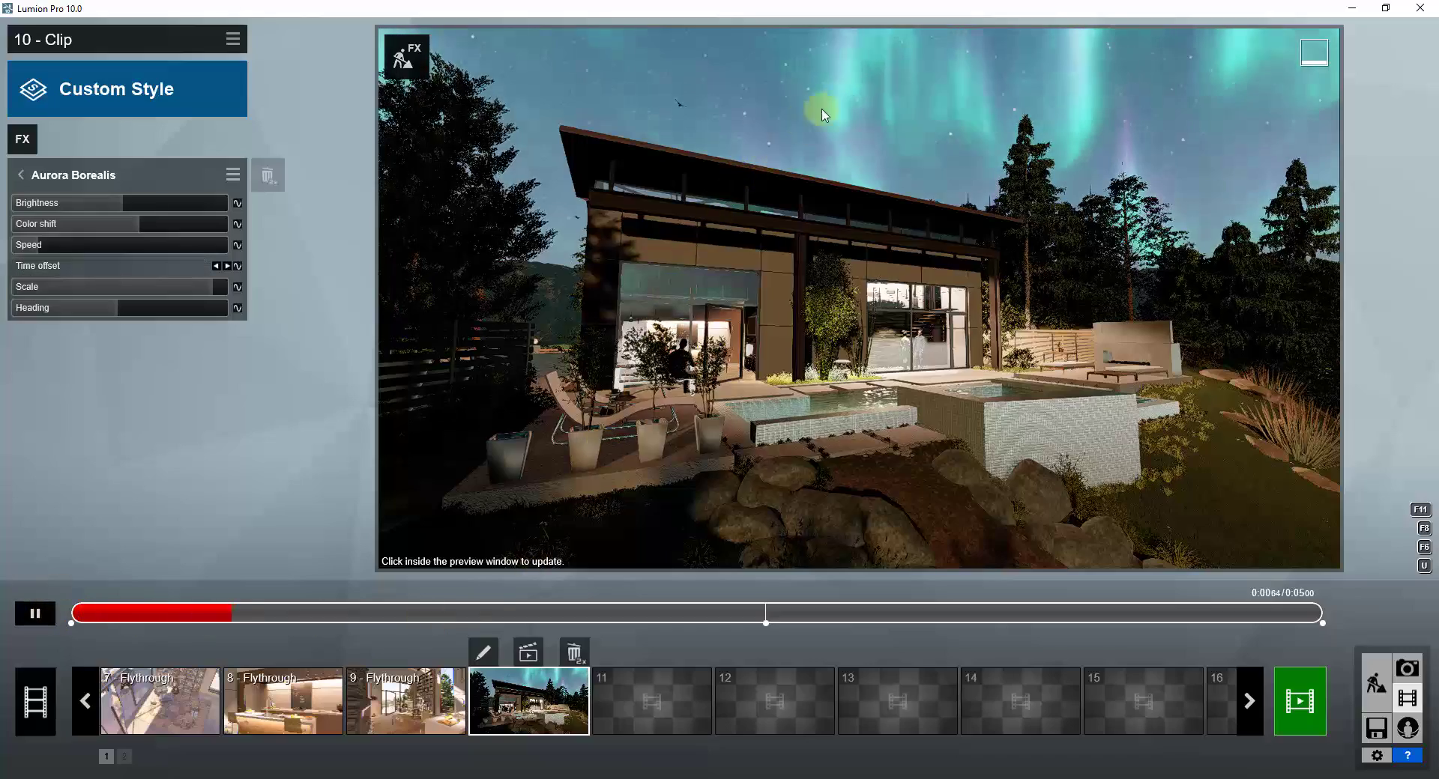
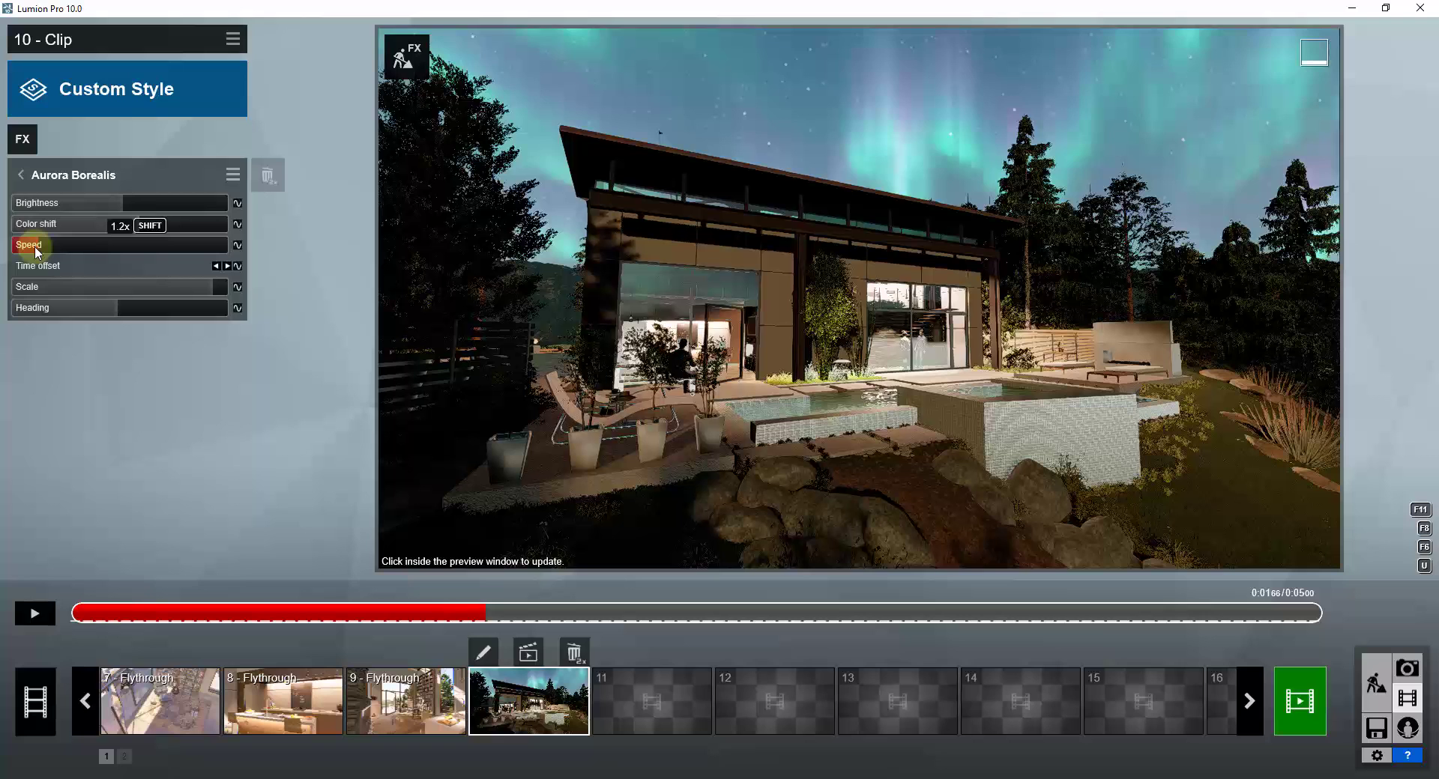
# Adjust the aurora's Speed to a slightly lower value and keyframe it at the clip's start
pyautogui.moveTo(34, 245); pyautogui.dragTo(38, 252)
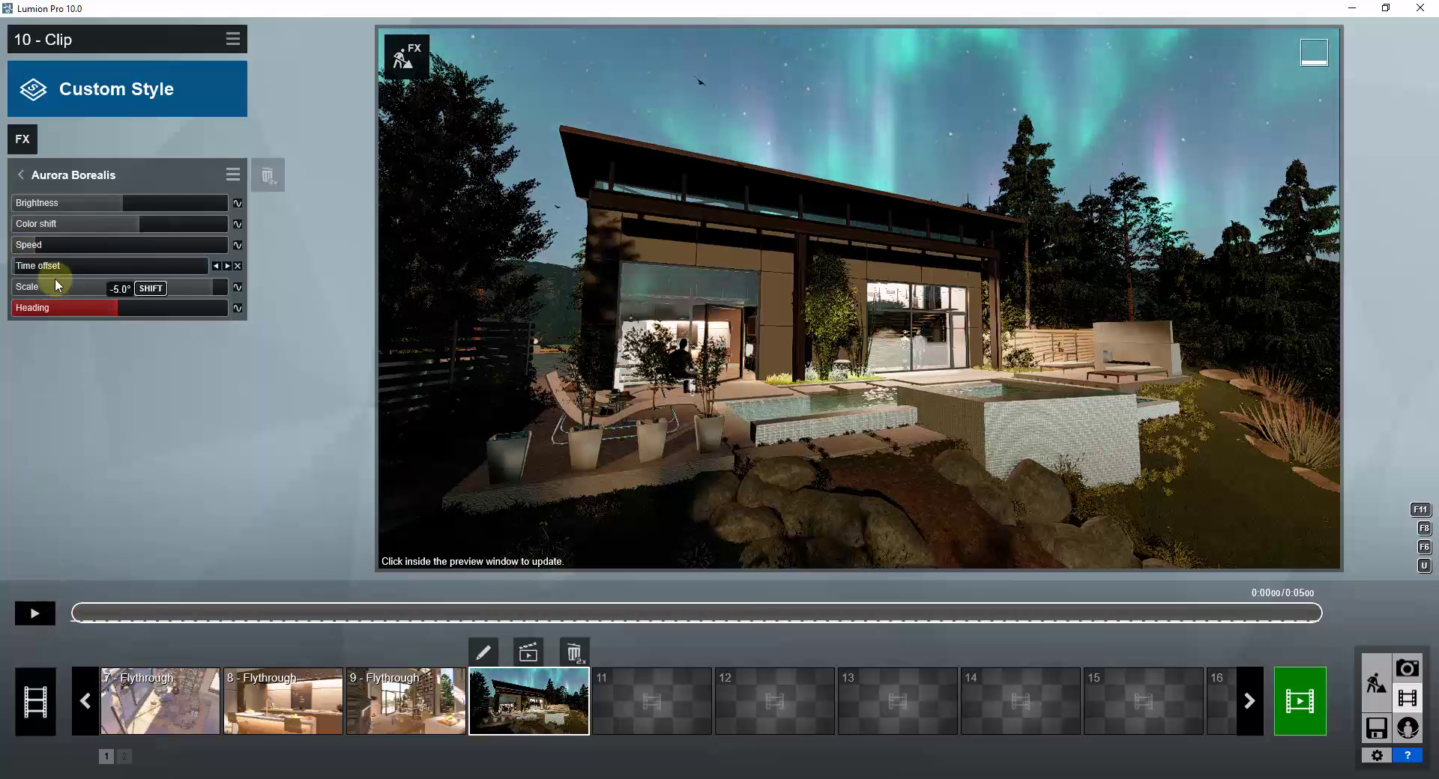
pyautogui.moveTo(30, 251); pyautogui.dragTo(25, 251)
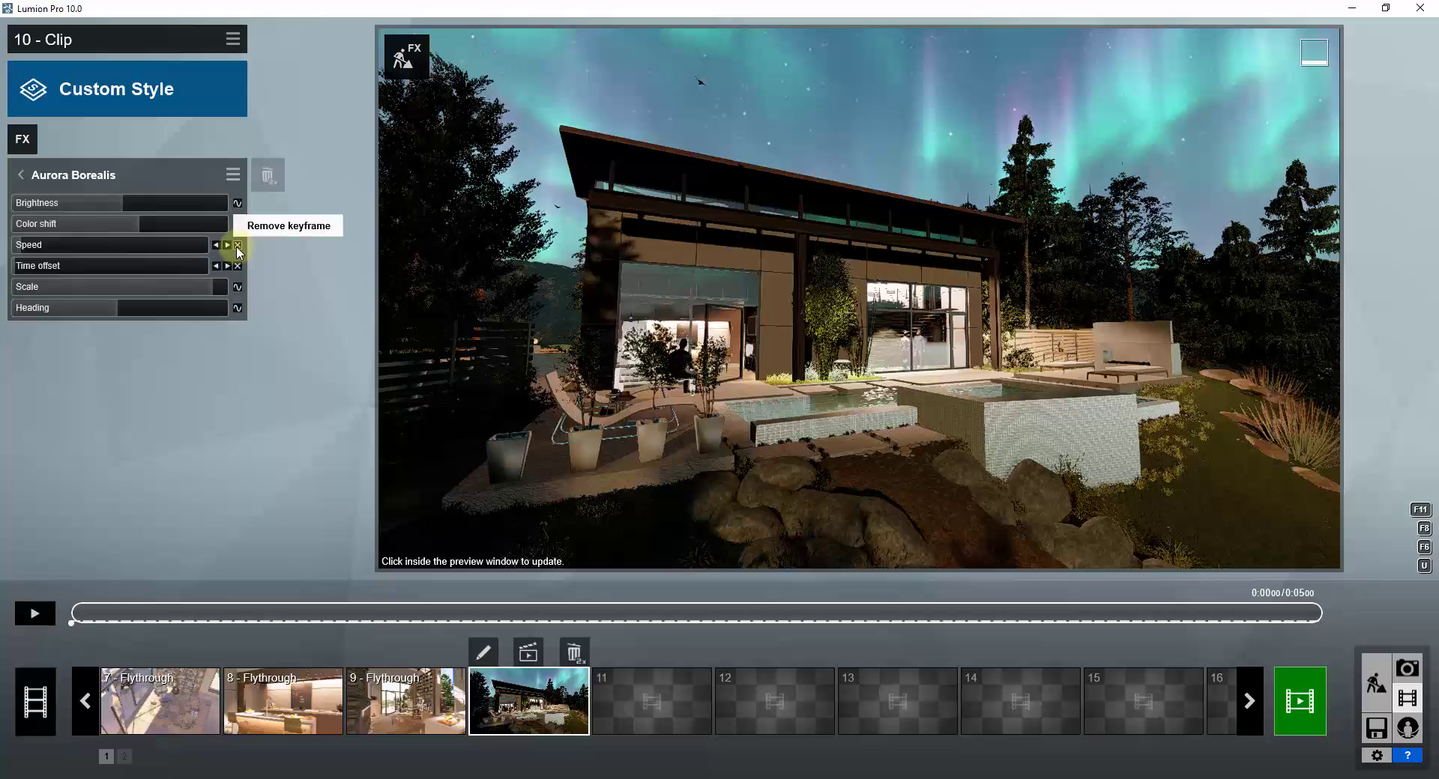
# Add a second Speed keyframe at about 2.78 seconds, matching the middle Time offset keyframe, and raise its value
pyautogui.moveTo(294, 619); pyautogui.dragTo(768, 613)
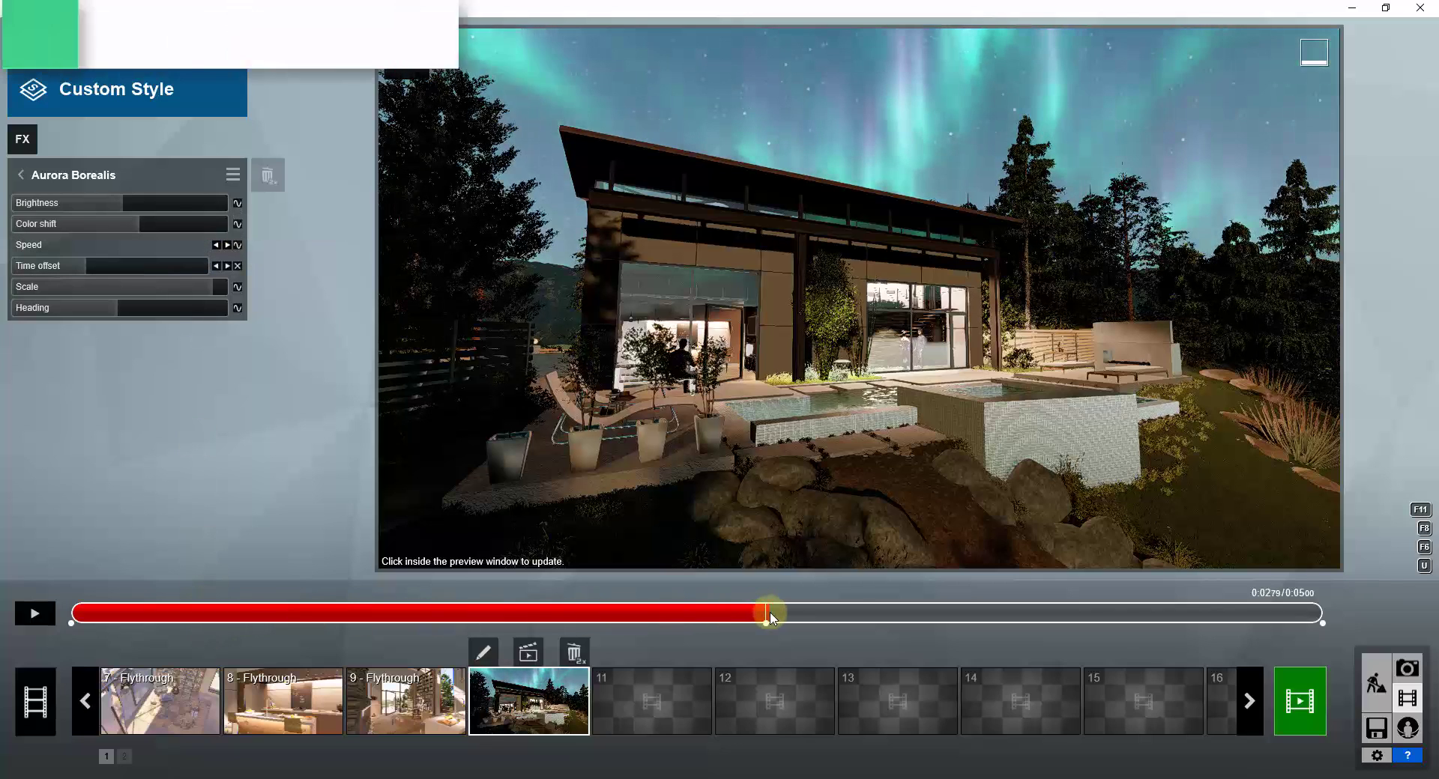
pyautogui.click(237, 245)
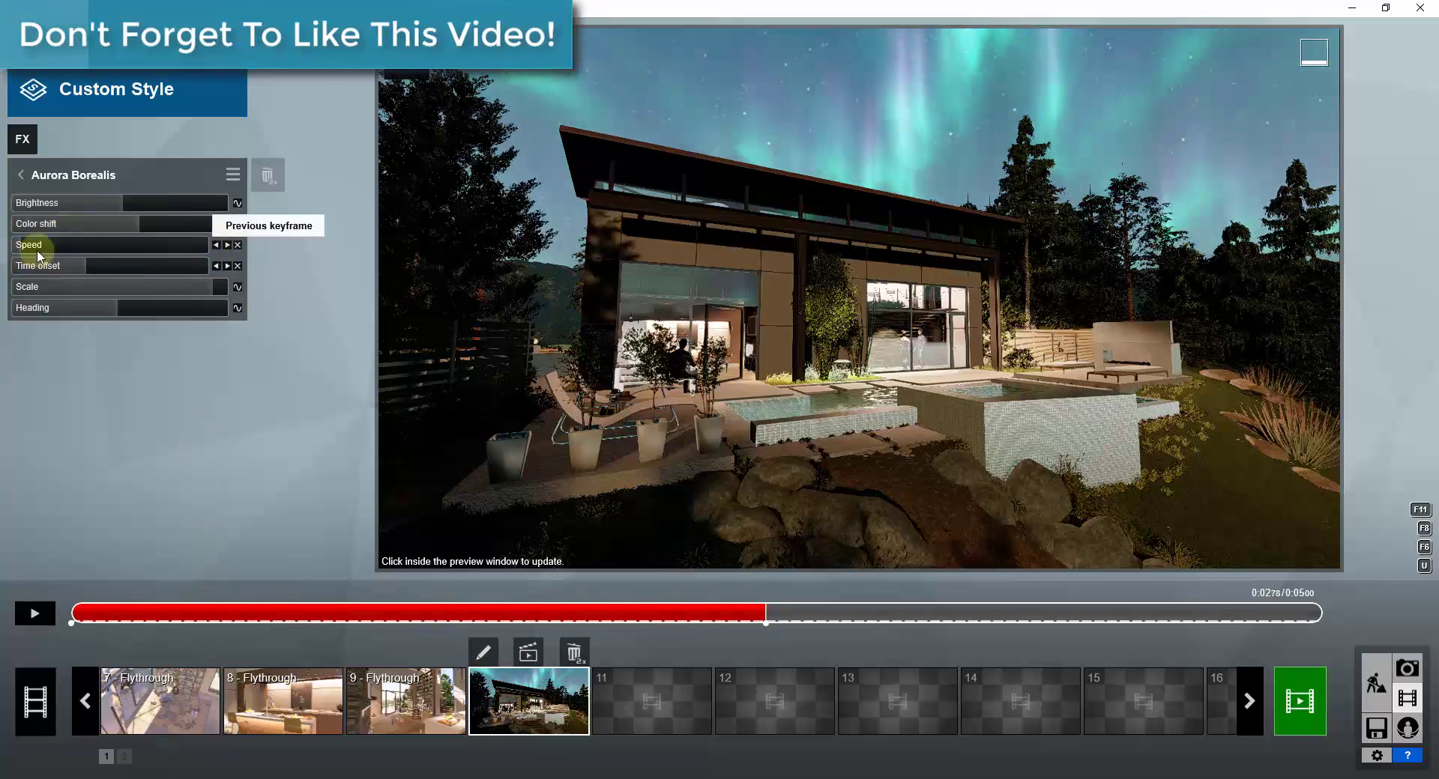
pyautogui.moveTo(46, 248); pyautogui.dragTo(84, 251)
# Play the clip from the start to review the keyframed speed, and pause it near the end
pyautogui.click(105, 616)
pyautogui.click(34, 614)
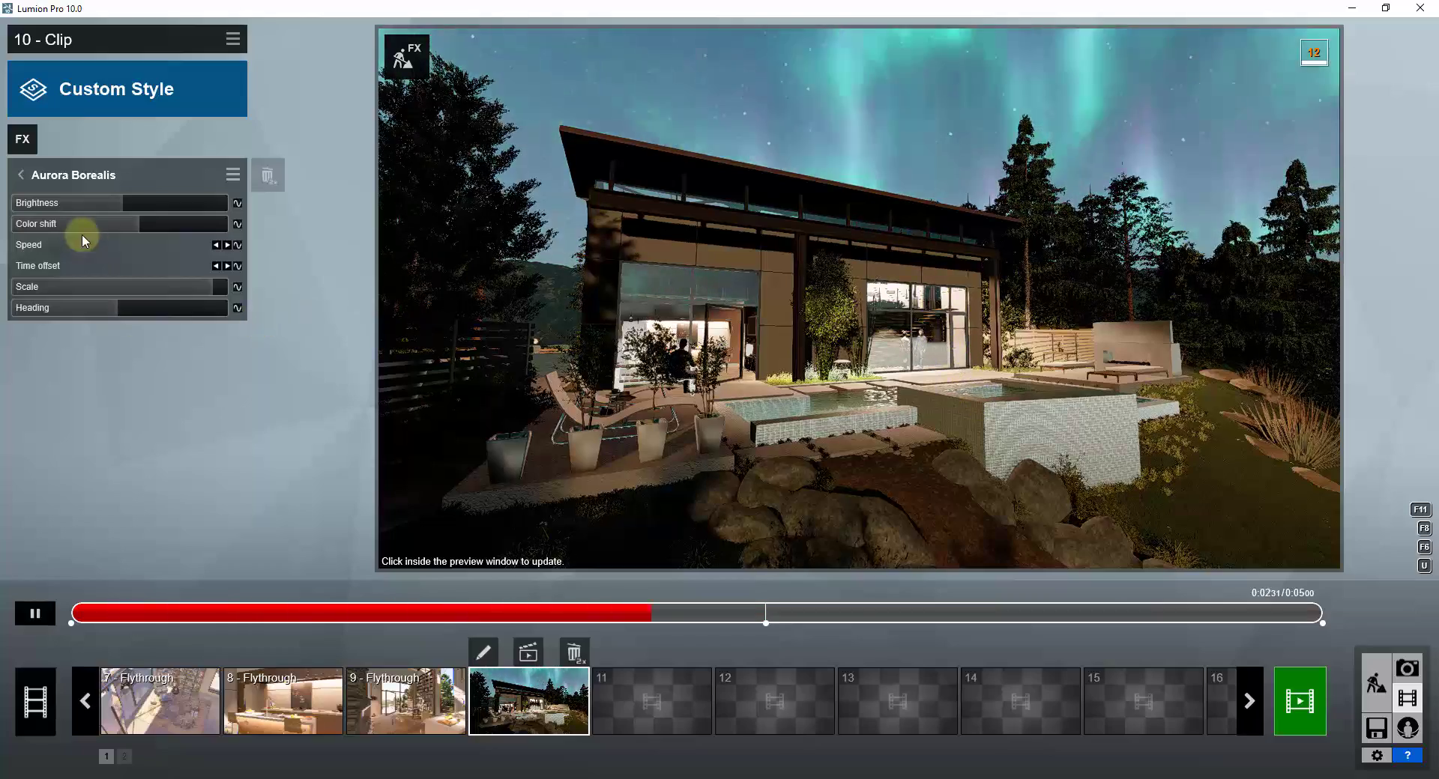
pyautogui.click(78, 264)
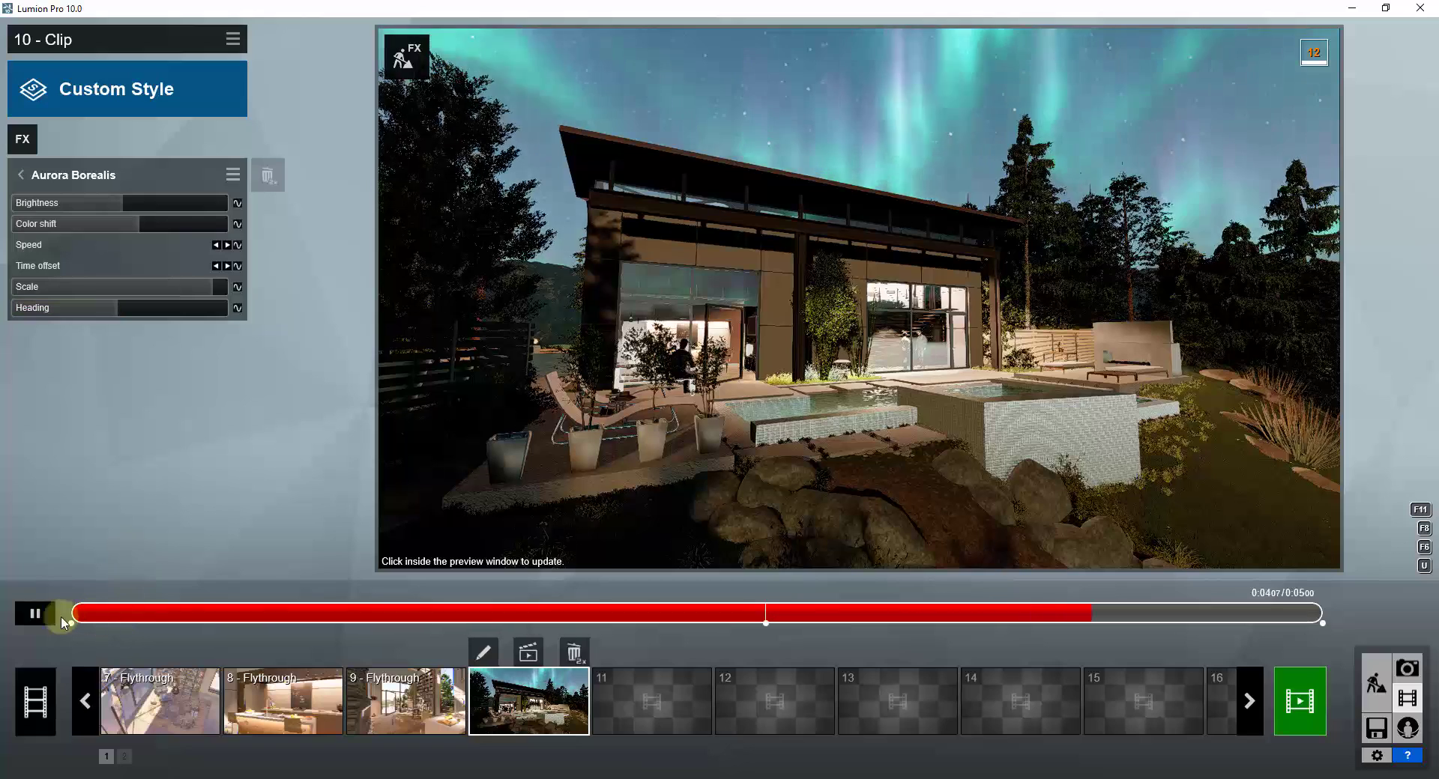
pyautogui.click(35, 614)
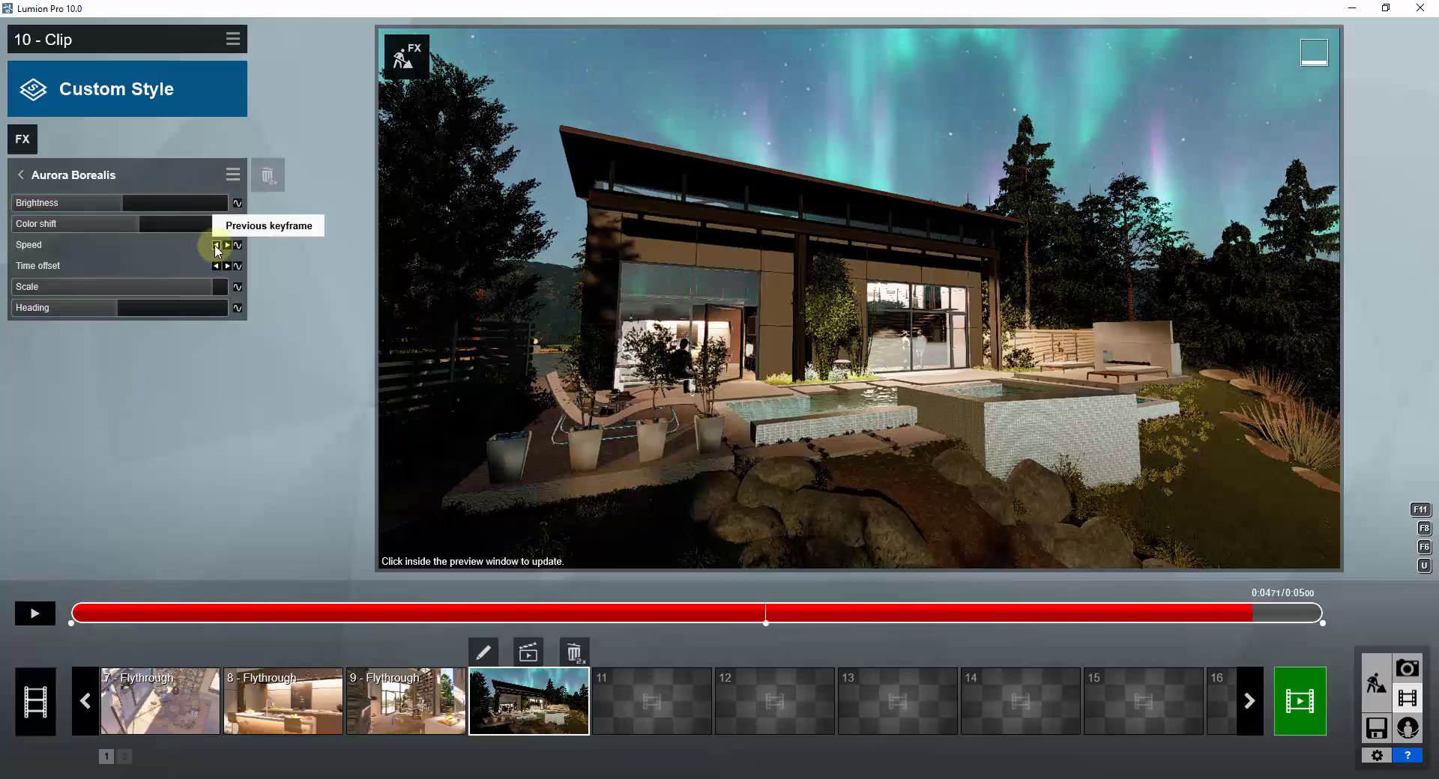
# Step through the Speed keyframes to the one at 2.78 seconds and lower its value to 0.6x
pyautogui.click(216, 245)
pyautogui.click(216, 245)
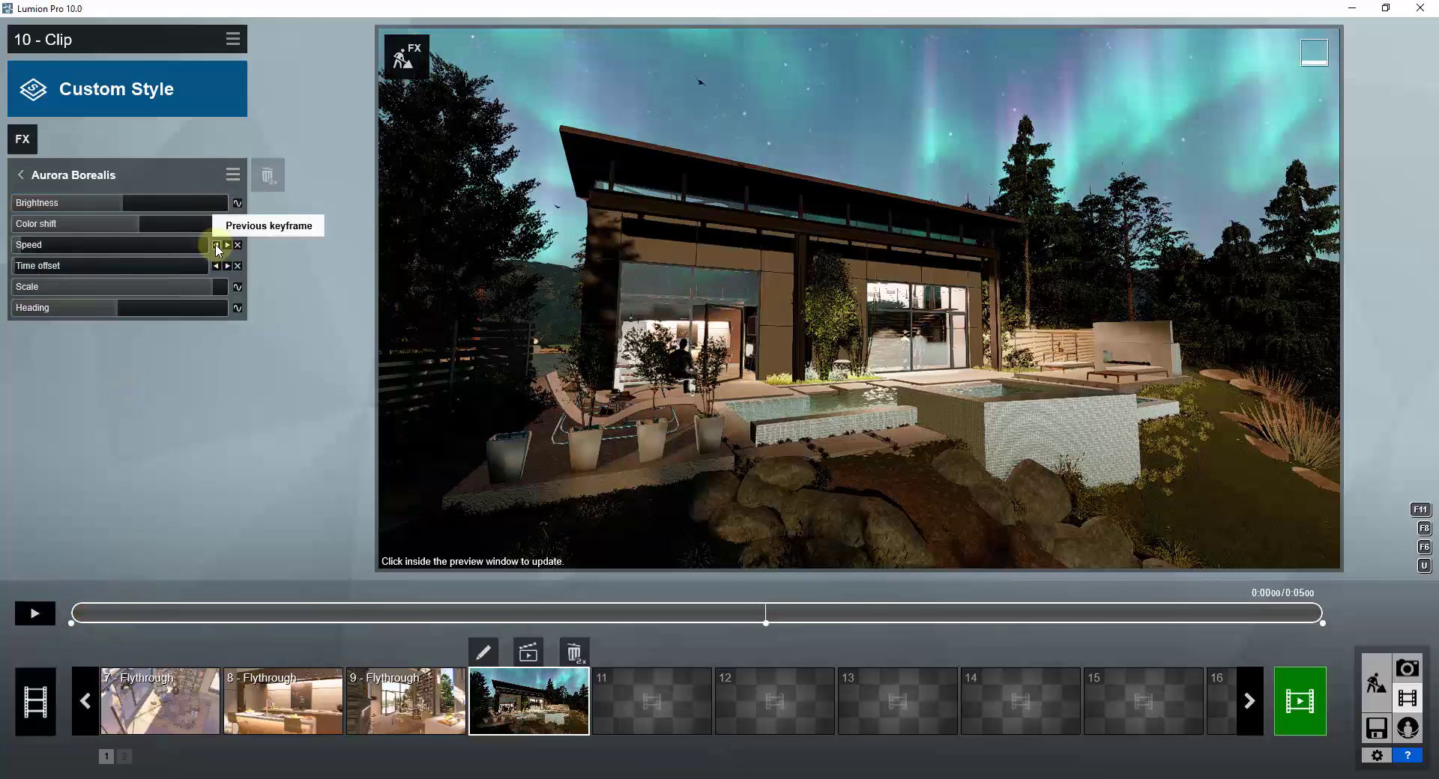
pyautogui.click(227, 245)
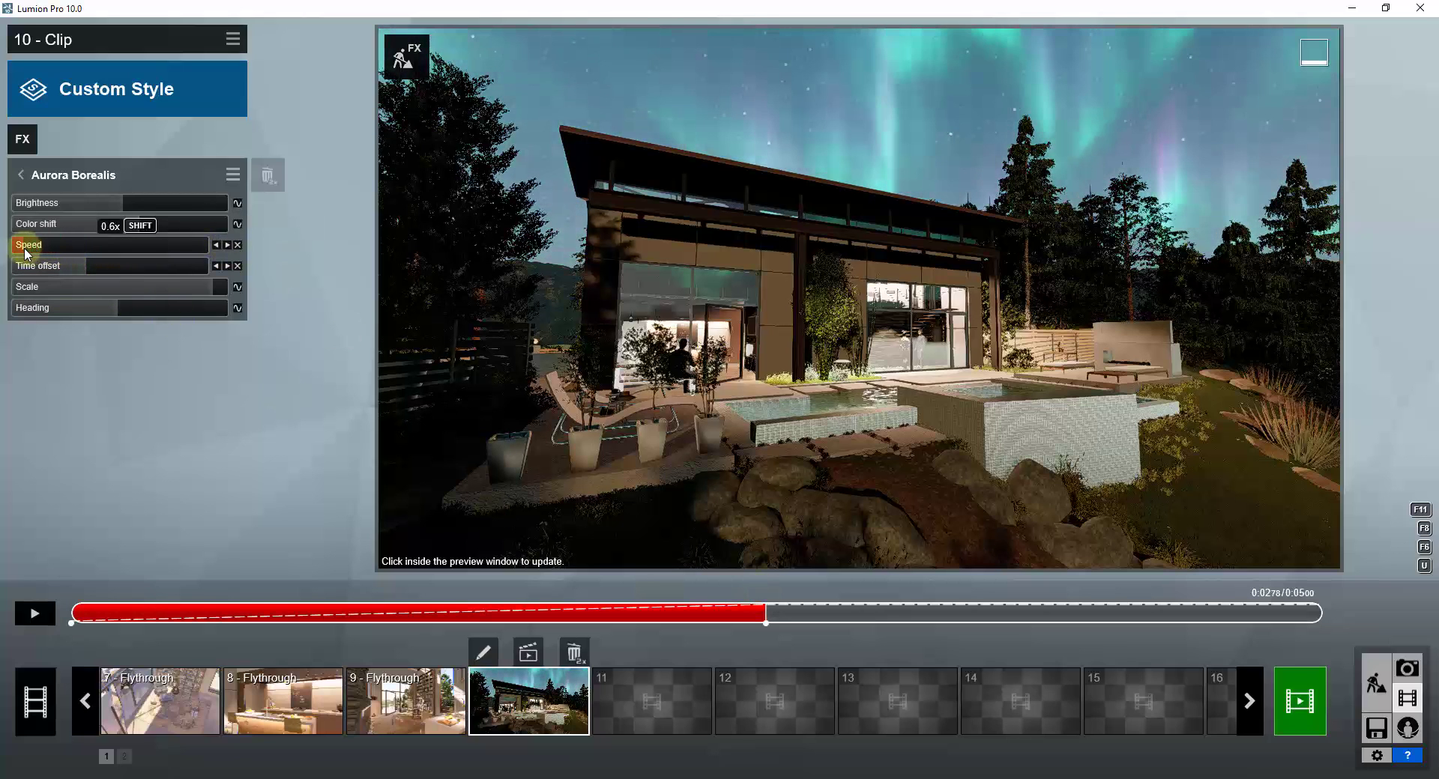
# Play the clip, return near its start and replay it to check the slower aurora motion
pyautogui.click(39, 612)
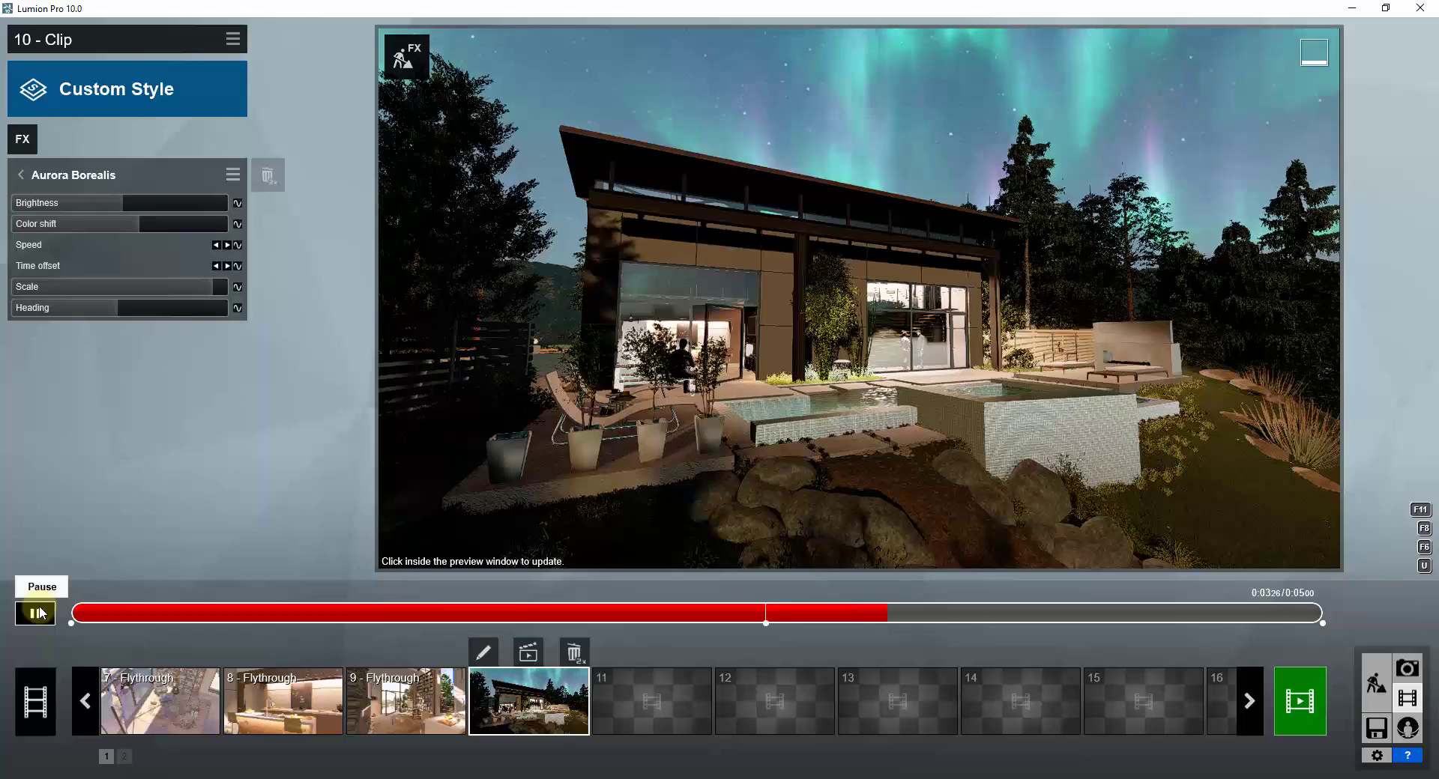
pyautogui.click(134, 622)
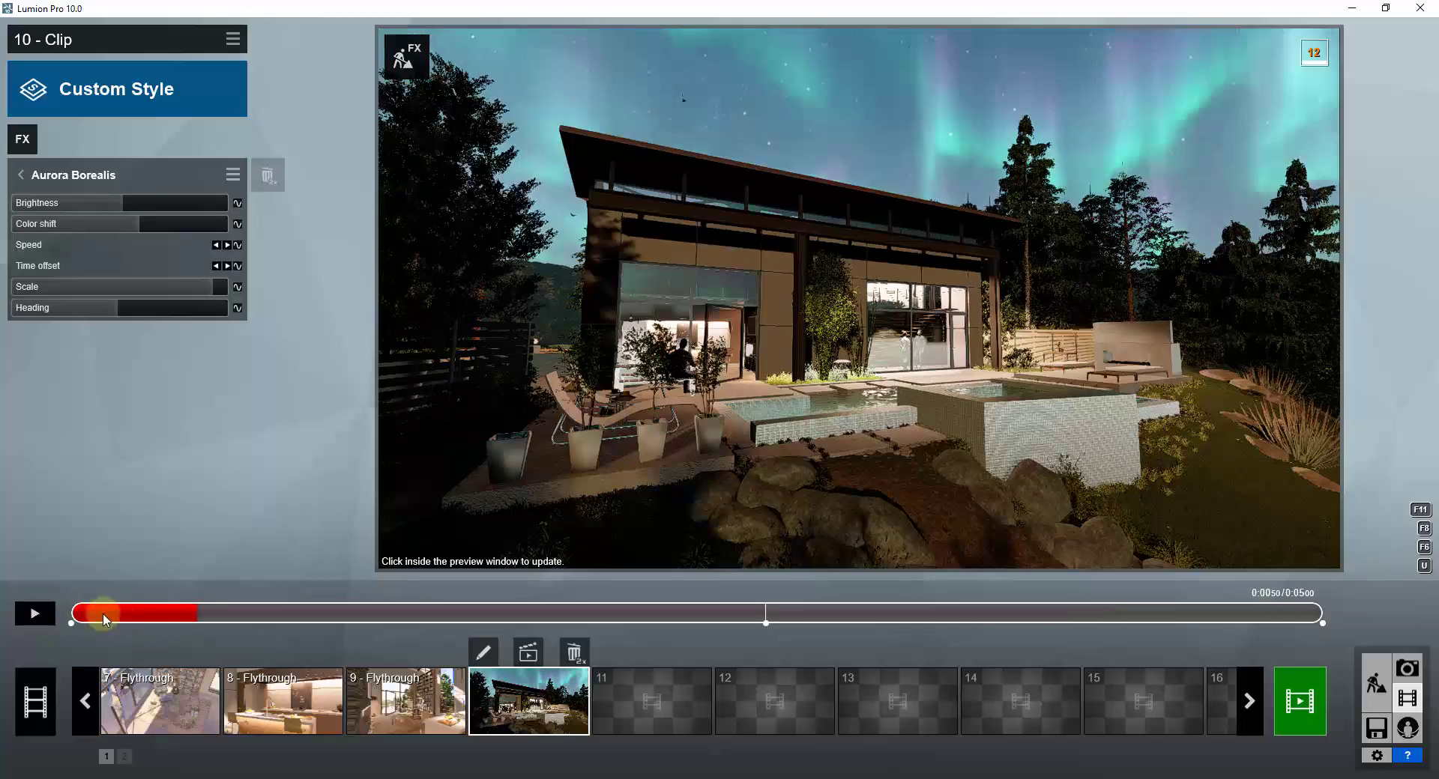
pyautogui.click(33, 613)
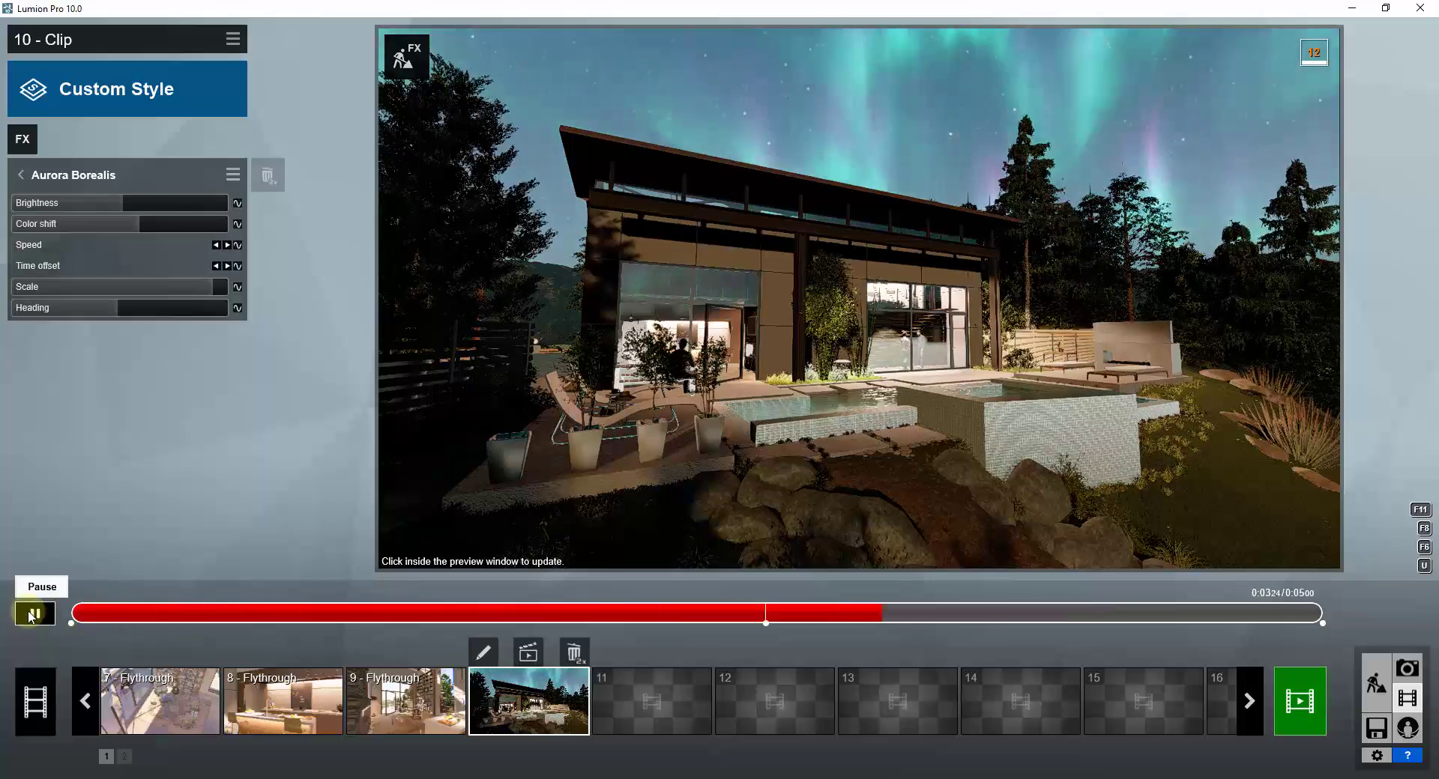
pyautogui.click(32, 616)
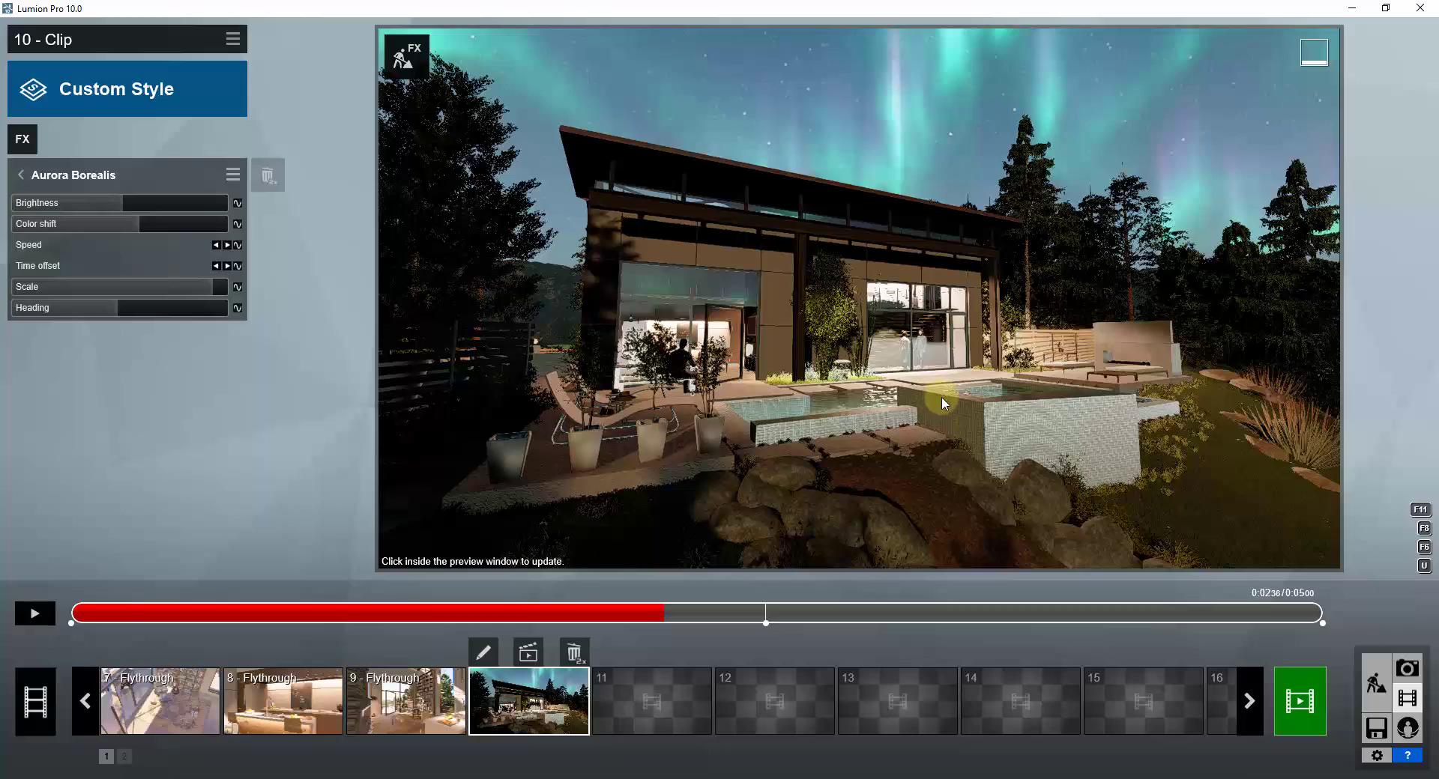
# Update the full-quality preview at about 2.36 seconds and again at about 3.86 seconds
pyautogui.click(946, 367)
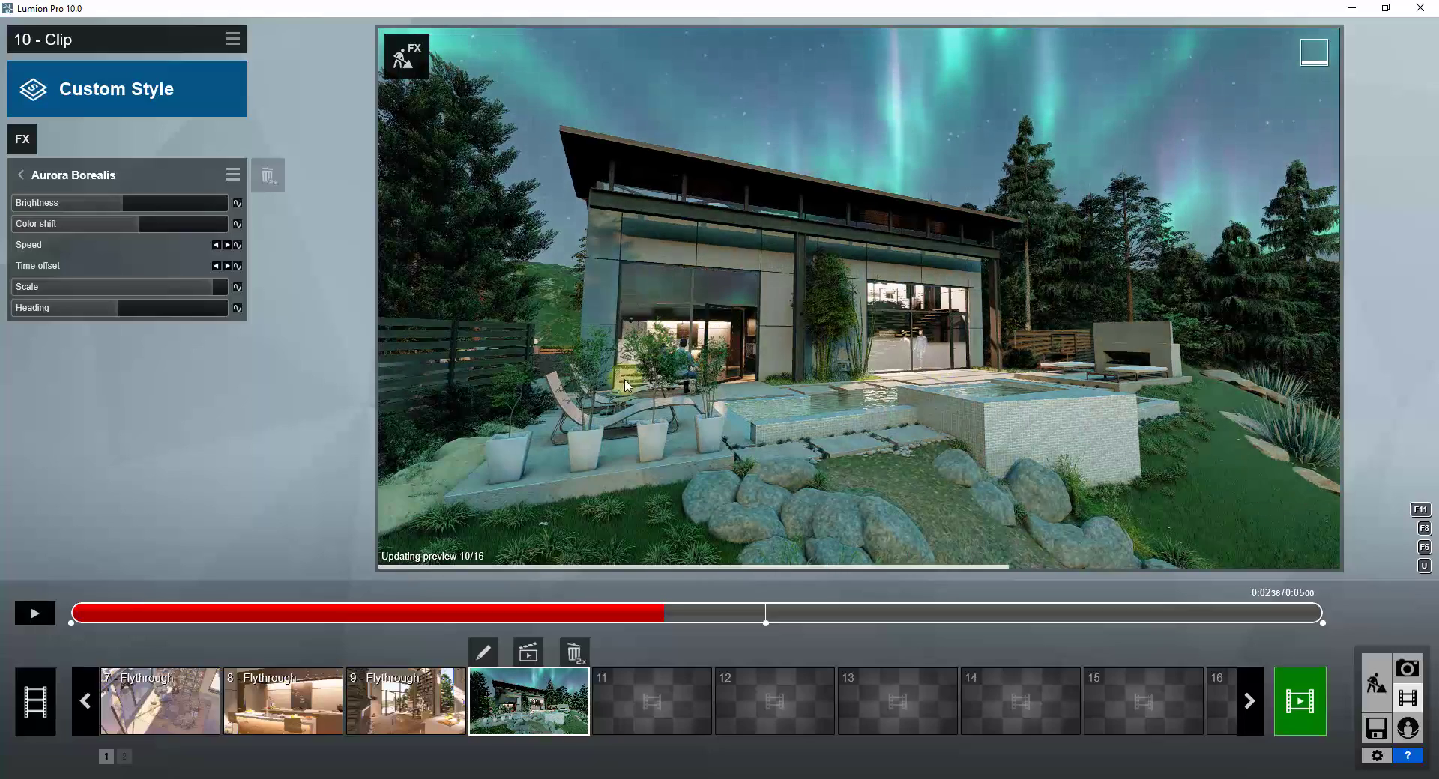
pyautogui.moveTo(697, 608); pyautogui.dragTo(1043, 625)
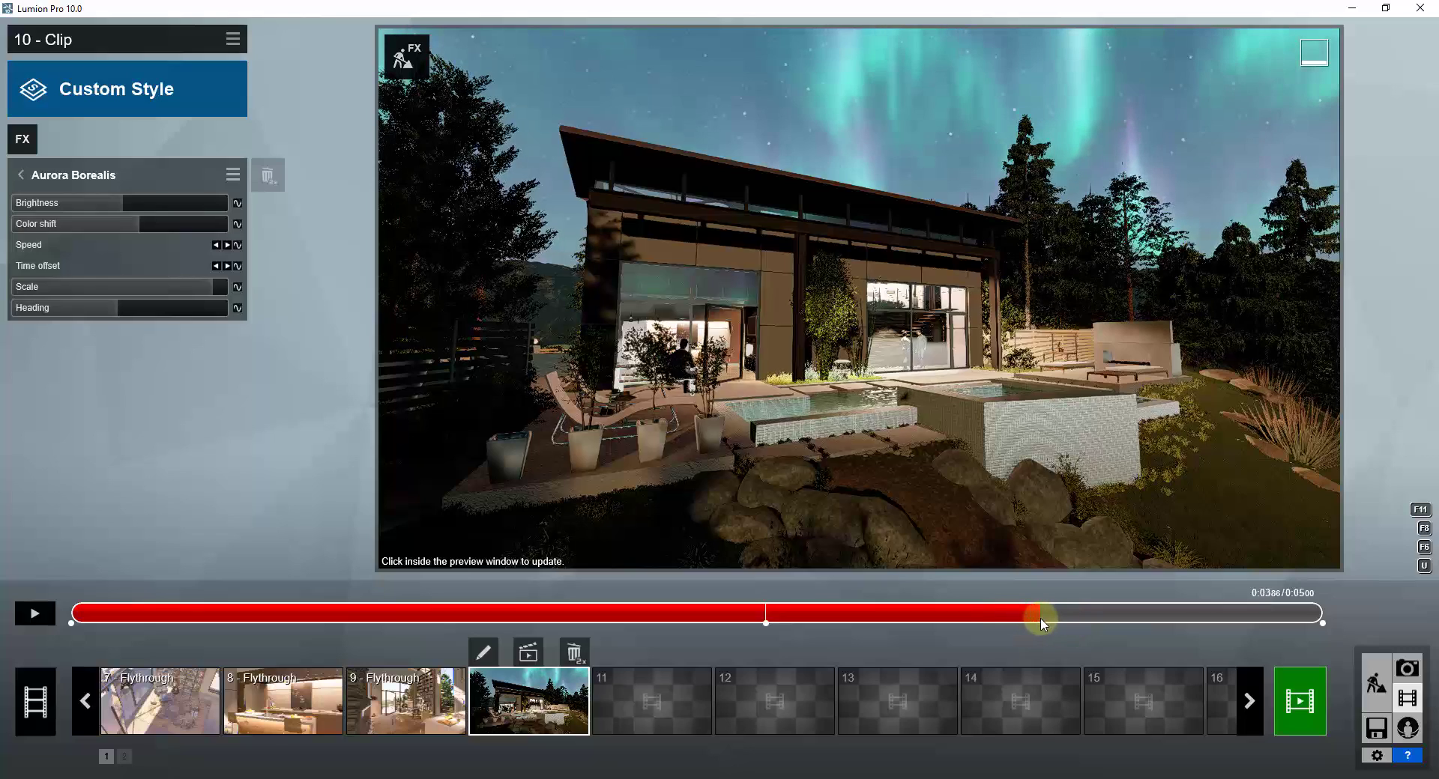
pyautogui.click(943, 353)
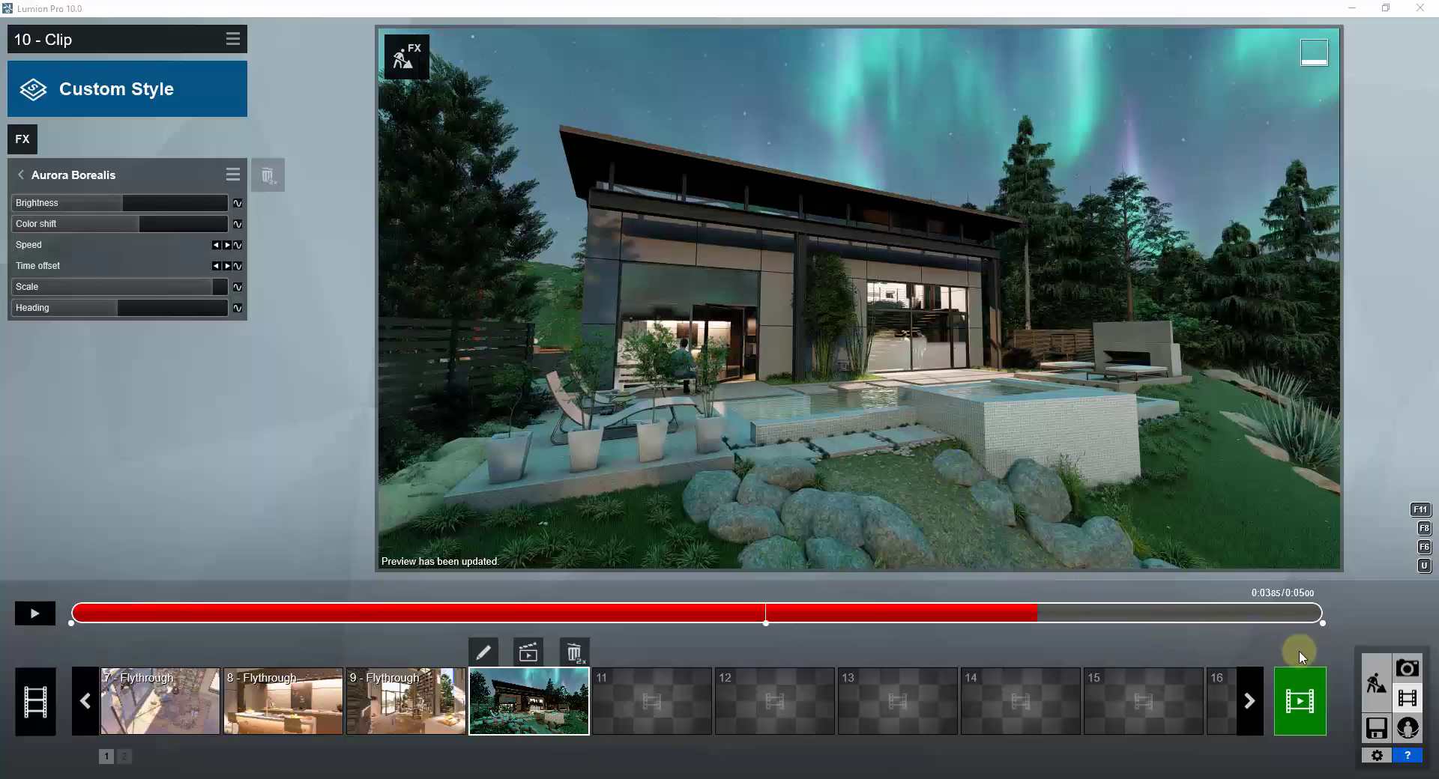
# Return to Build mode and delete the bamboo plants in the planting bed beside the pool house's central column
pyautogui.click(1376, 683)
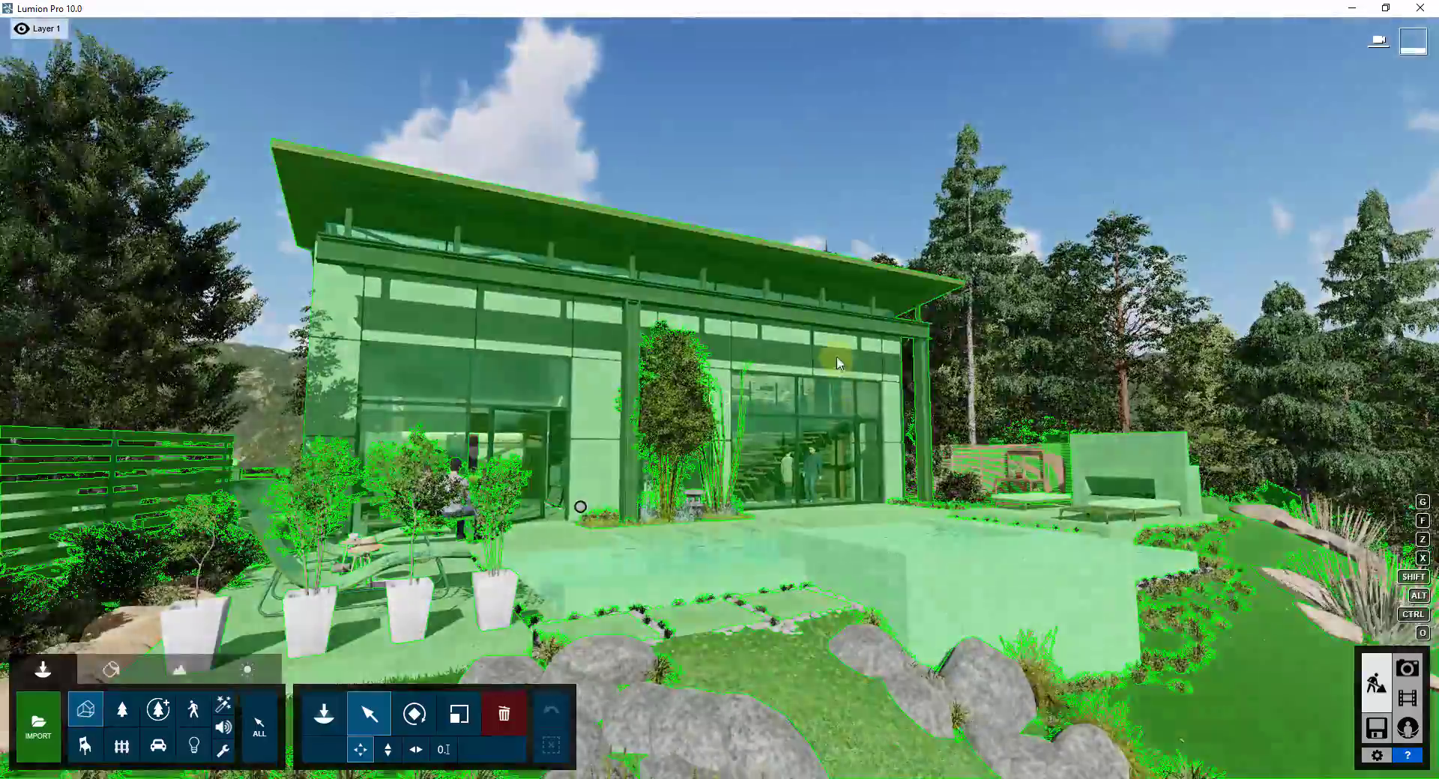
pyautogui.press('w')
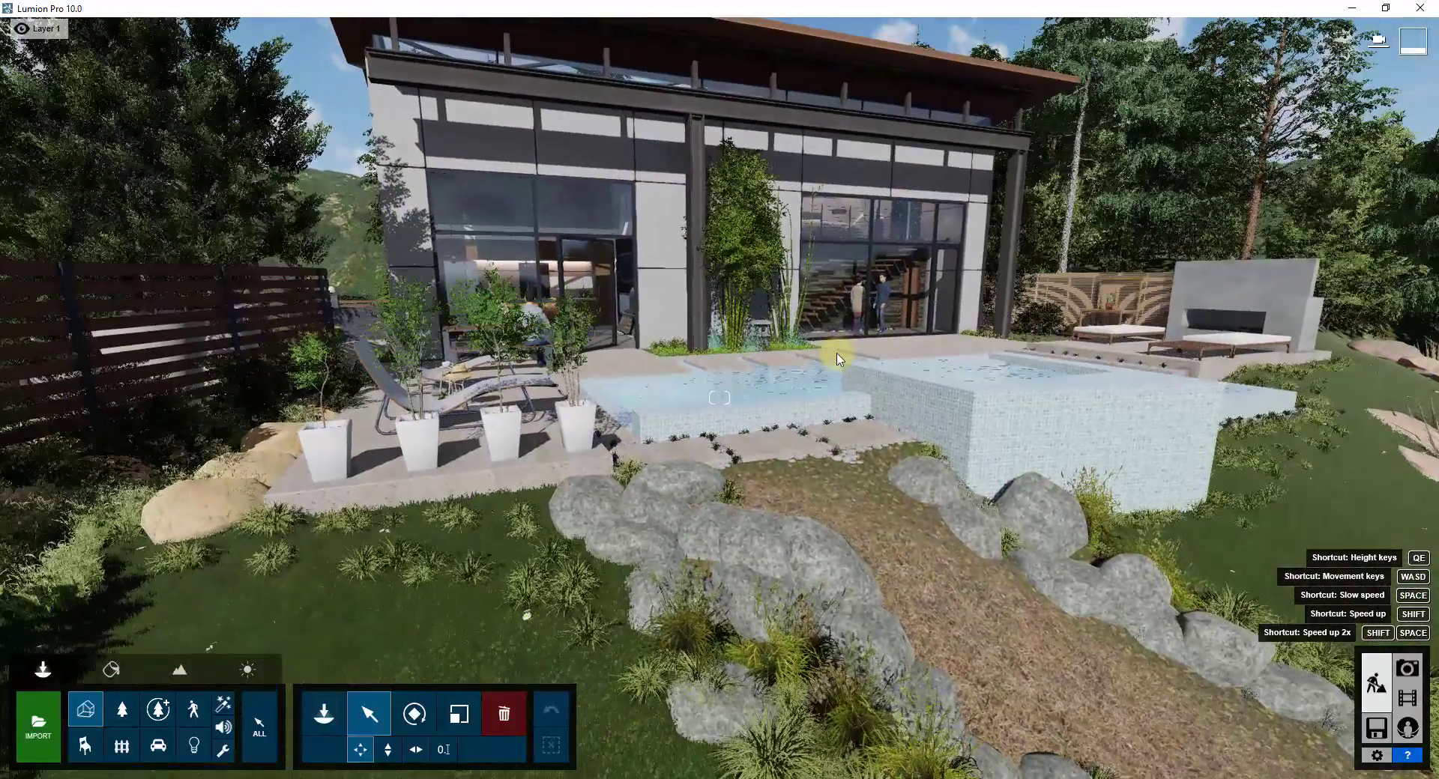
pyautogui.press('q')
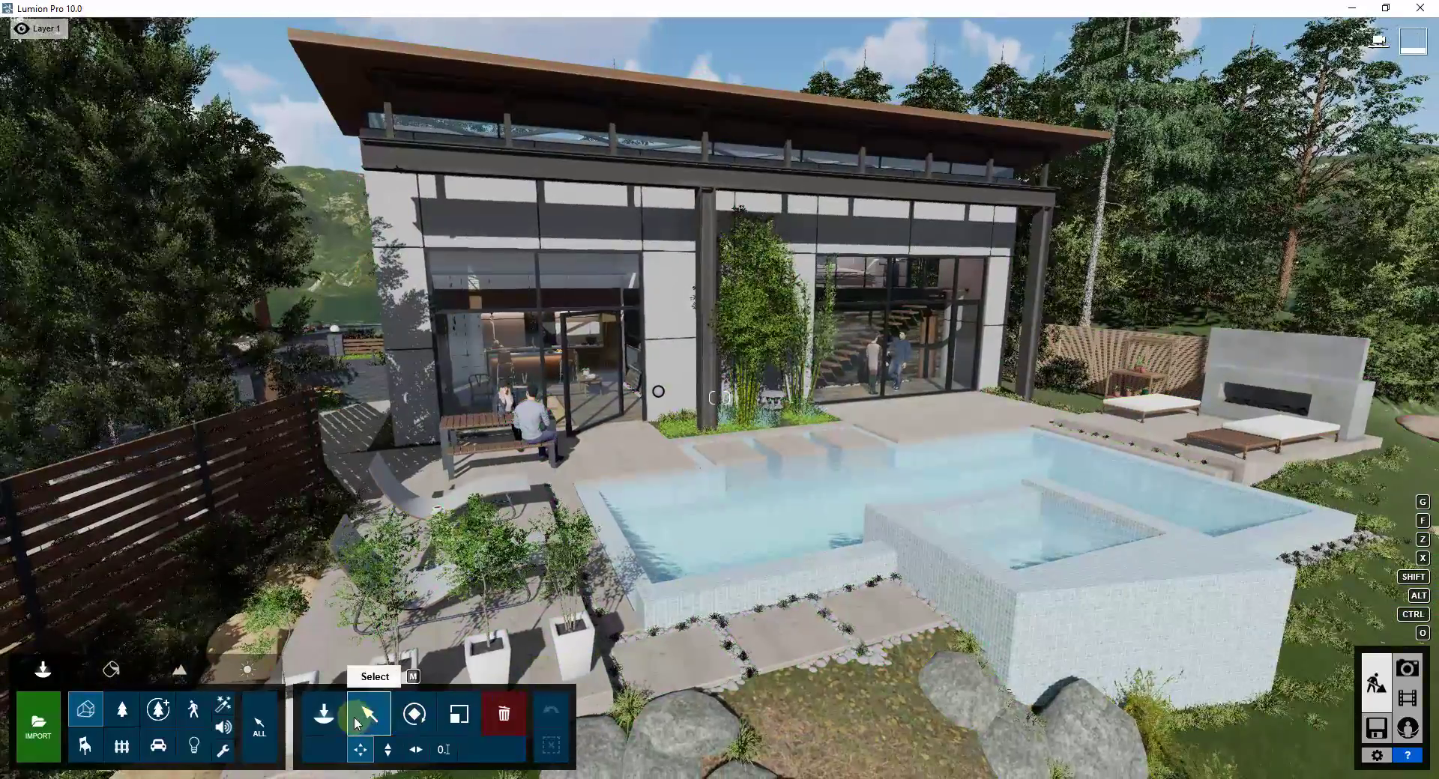
pyautogui.click(499, 717)
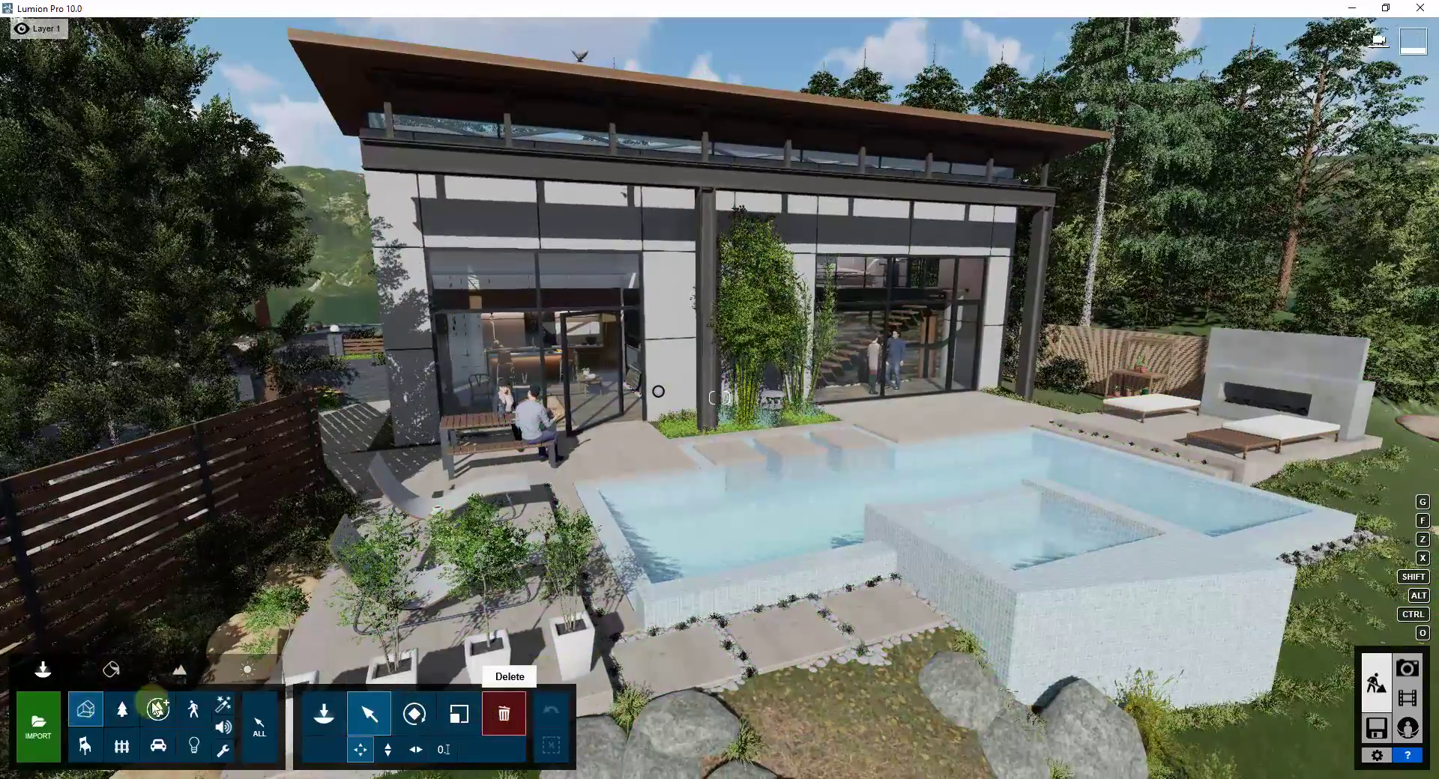
pyautogui.click(122, 709)
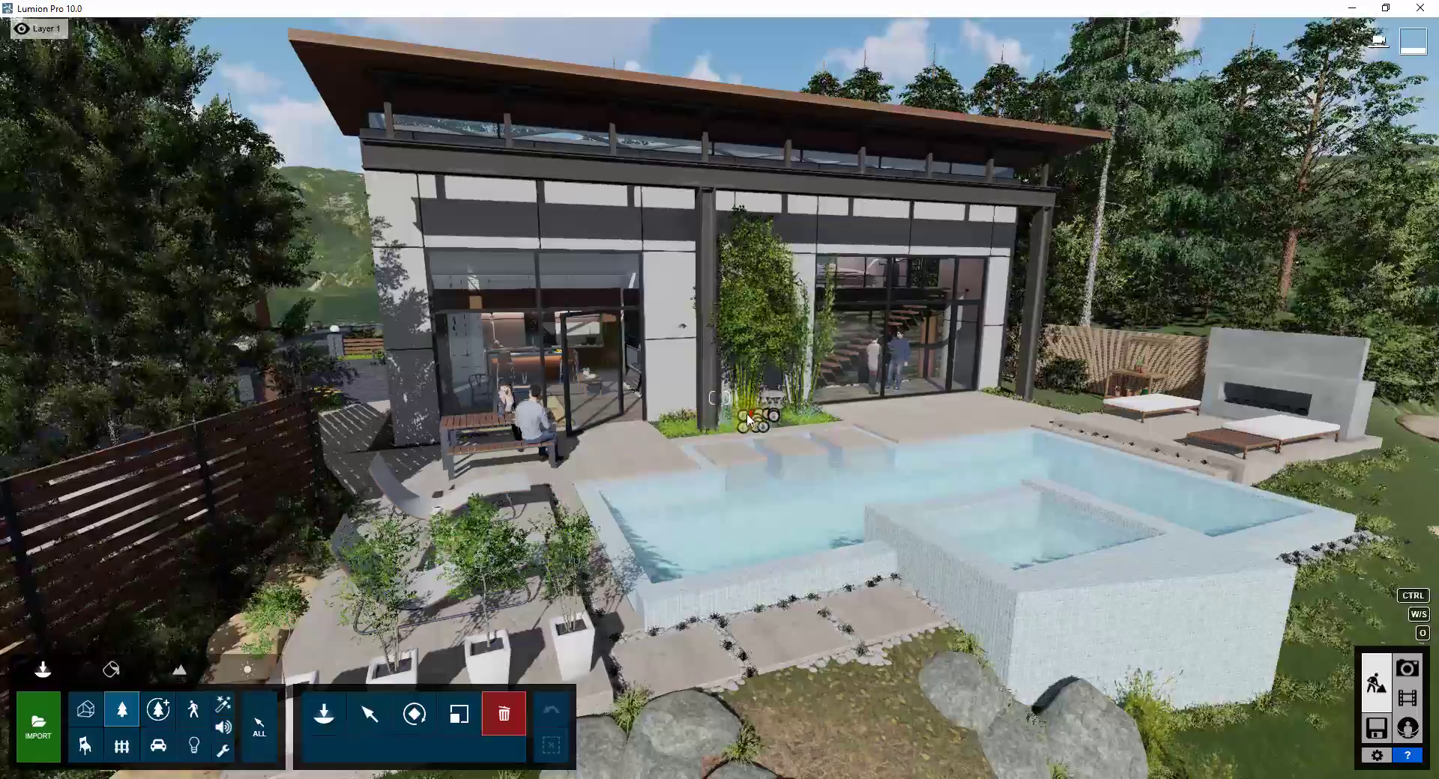
pyautogui.press('w')
pyautogui.moveTo(746, 425); pyautogui.dragTo(739, 416, button='right')
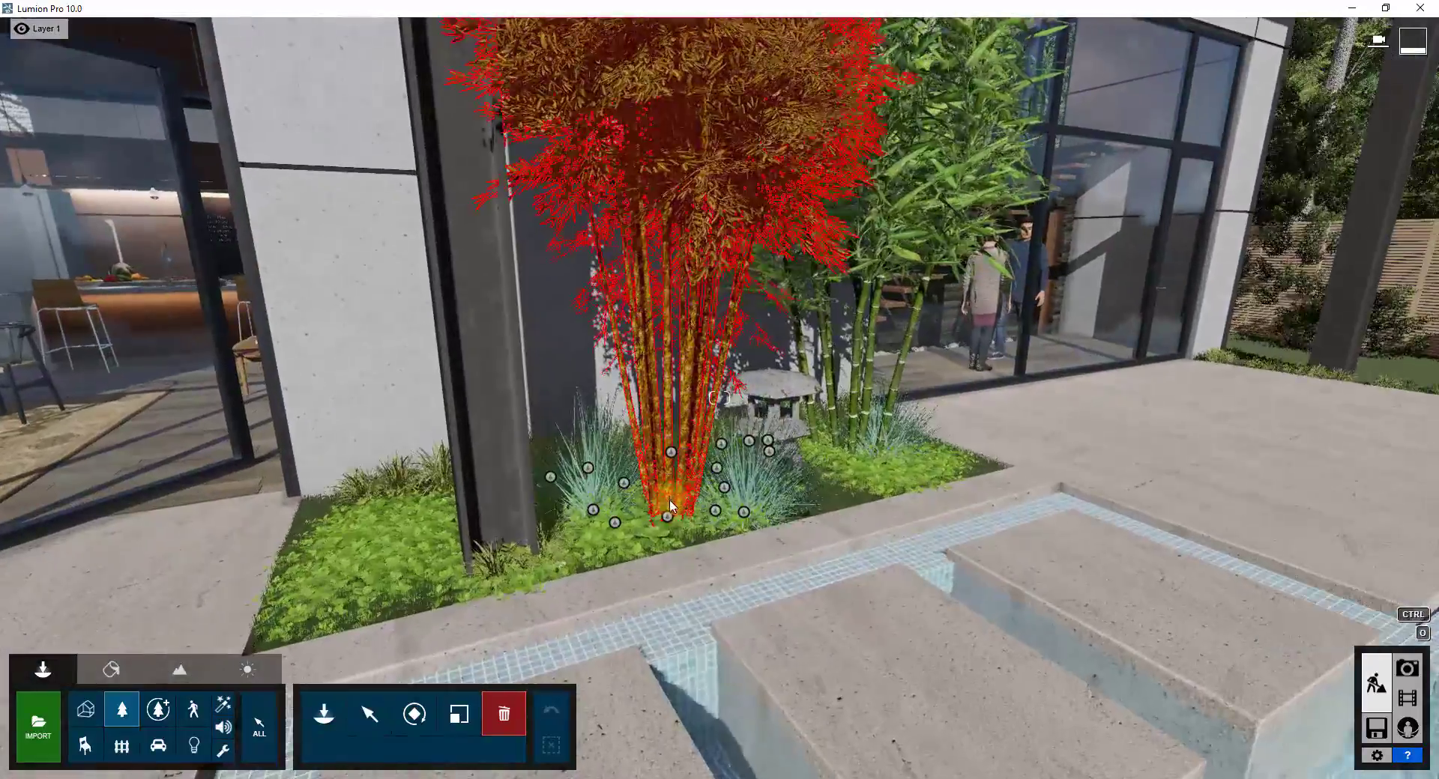
pyautogui.click(667, 521)
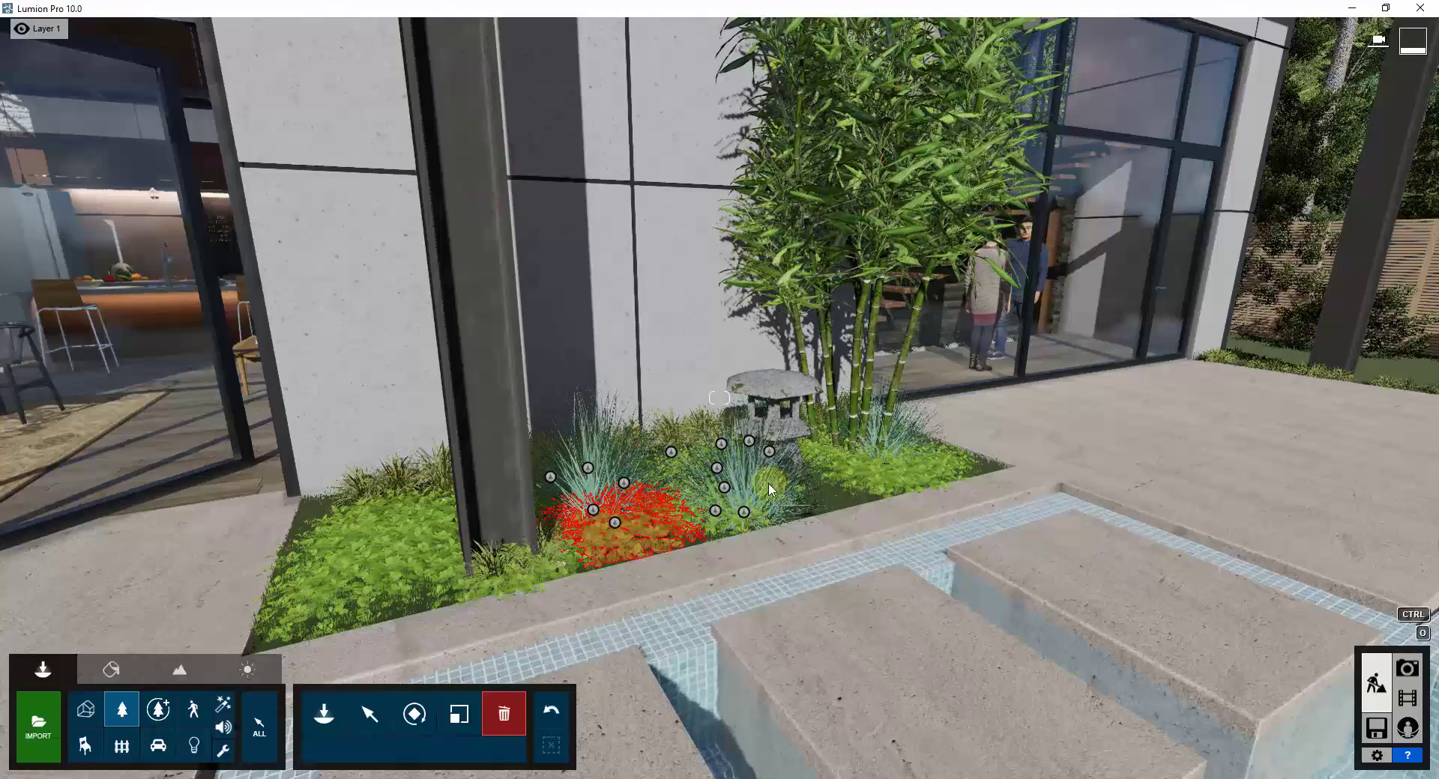
# Delete the leafy plants growing in the four white planters next to the lounge chairs
pyautogui.press('s')
pyautogui.moveTo(765, 491); pyautogui.dragTo(697, 515, button='right')
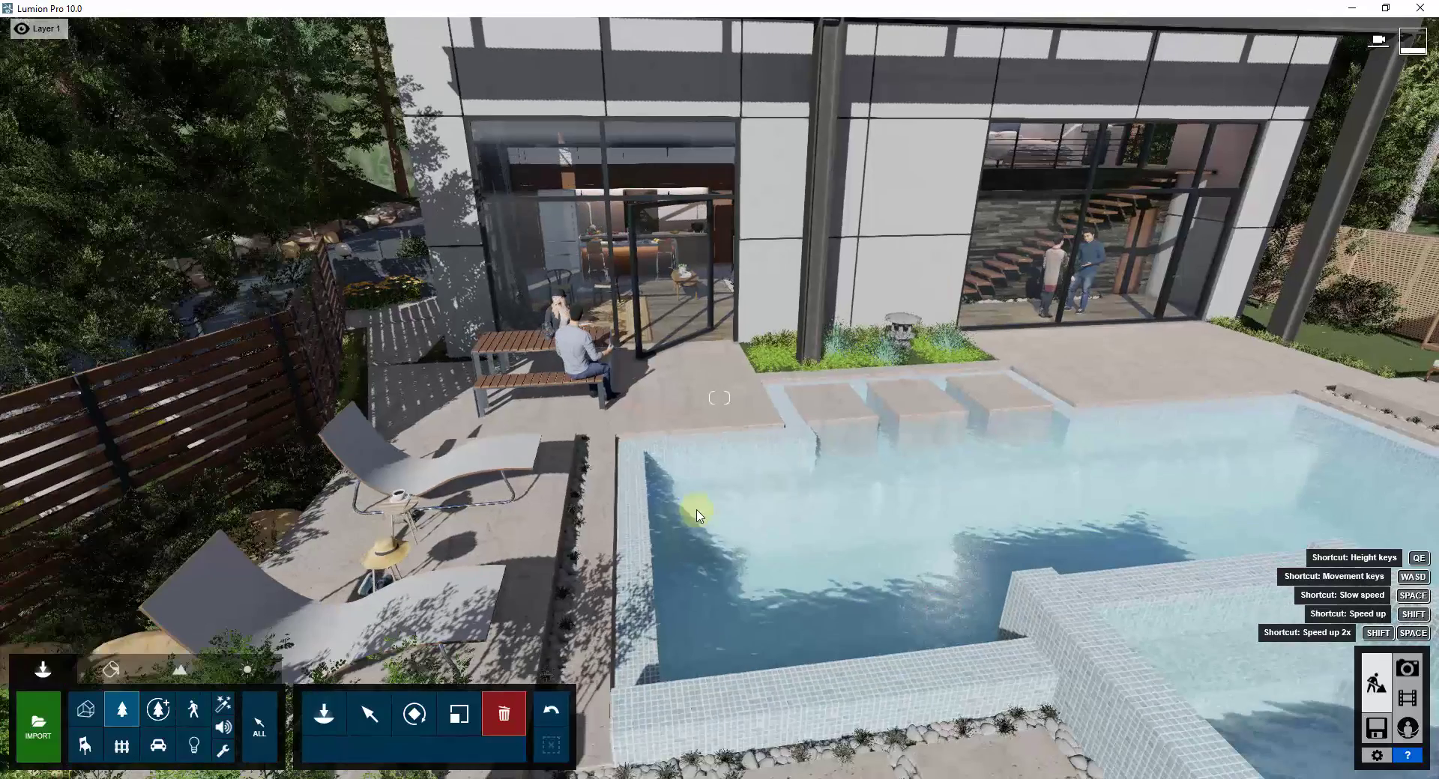
pyautogui.hotkey('ctrl', '0')
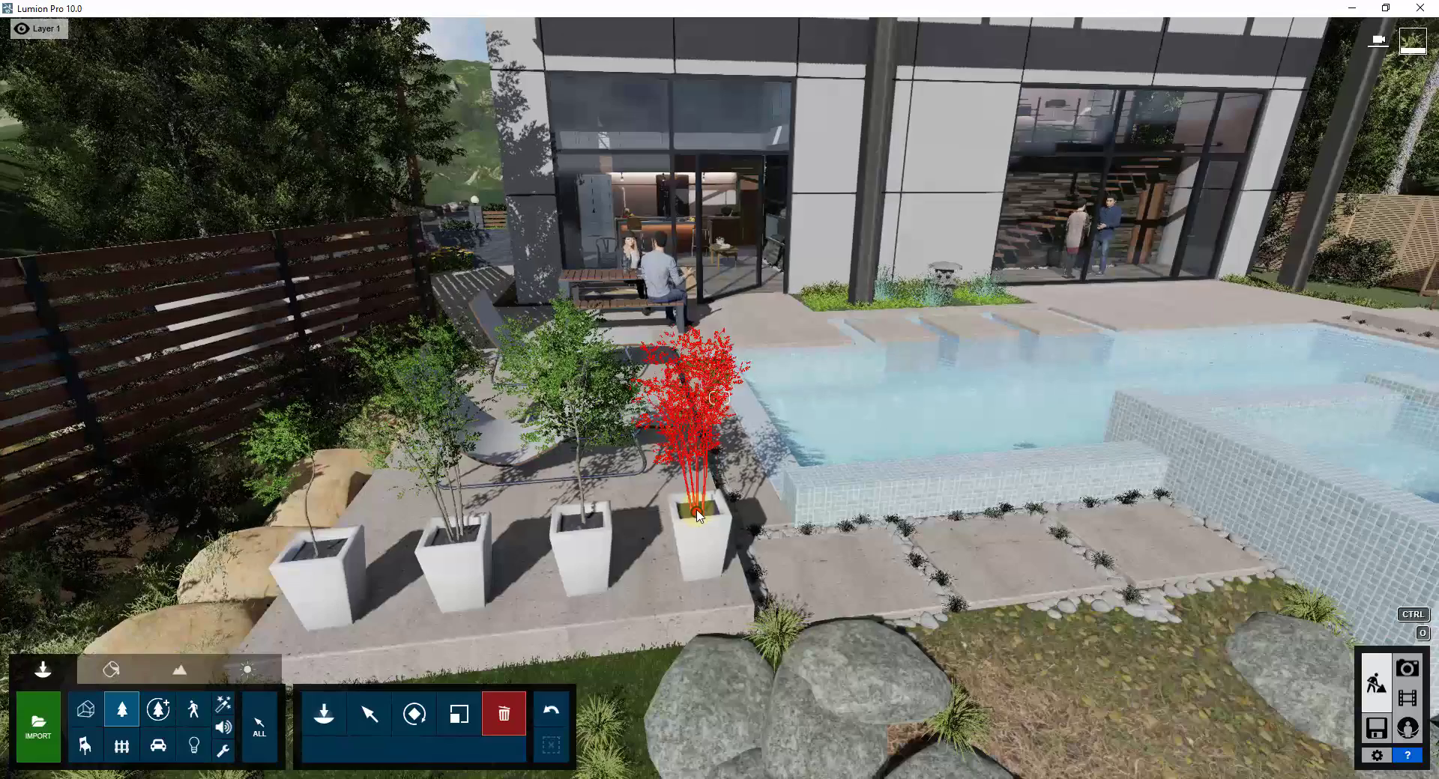
pyautogui.moveTo(585, 527); pyautogui.dragTo(318, 559)
pyautogui.press('Delete')
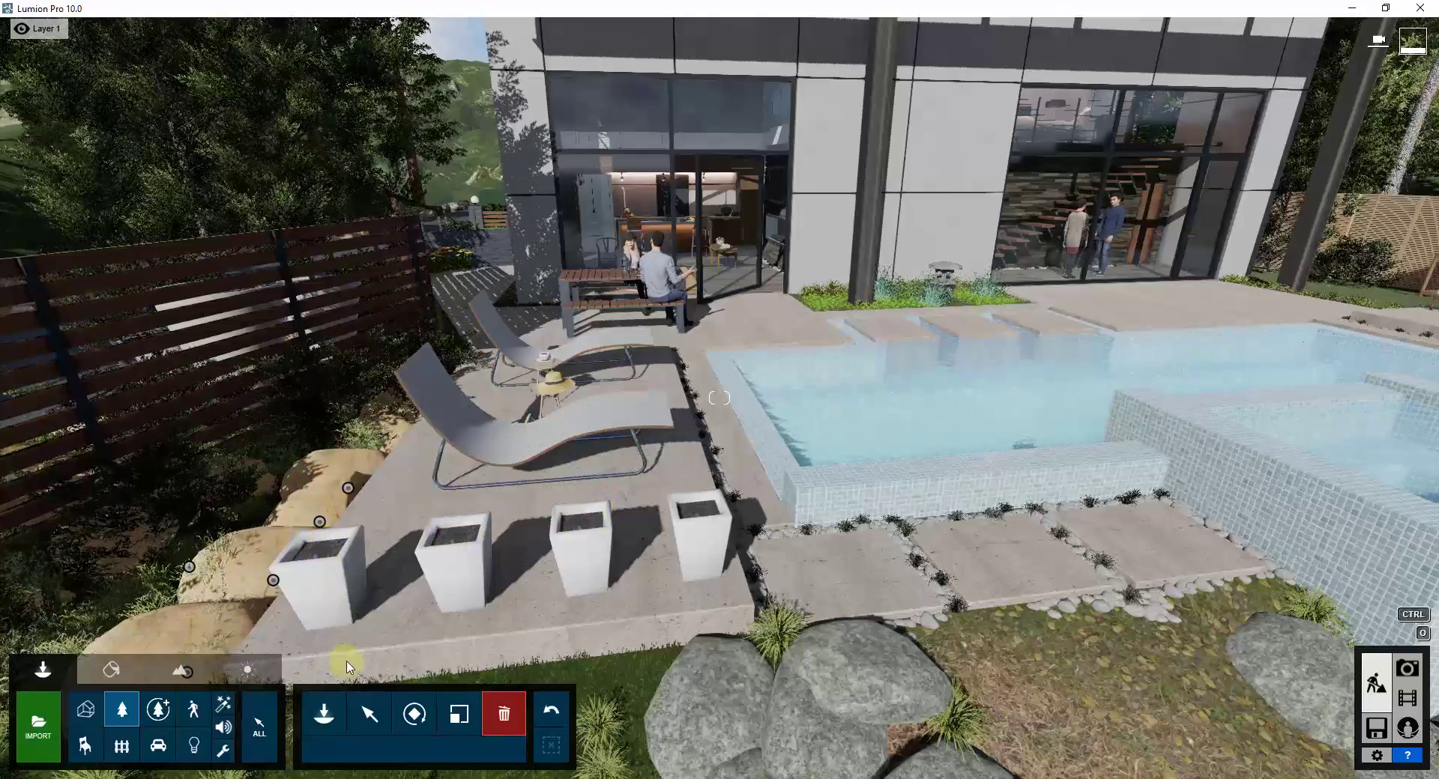
# Place a FraserFir RT conifer from the second page of the Nature library in each of the four white planters
pyautogui.click(315, 716)
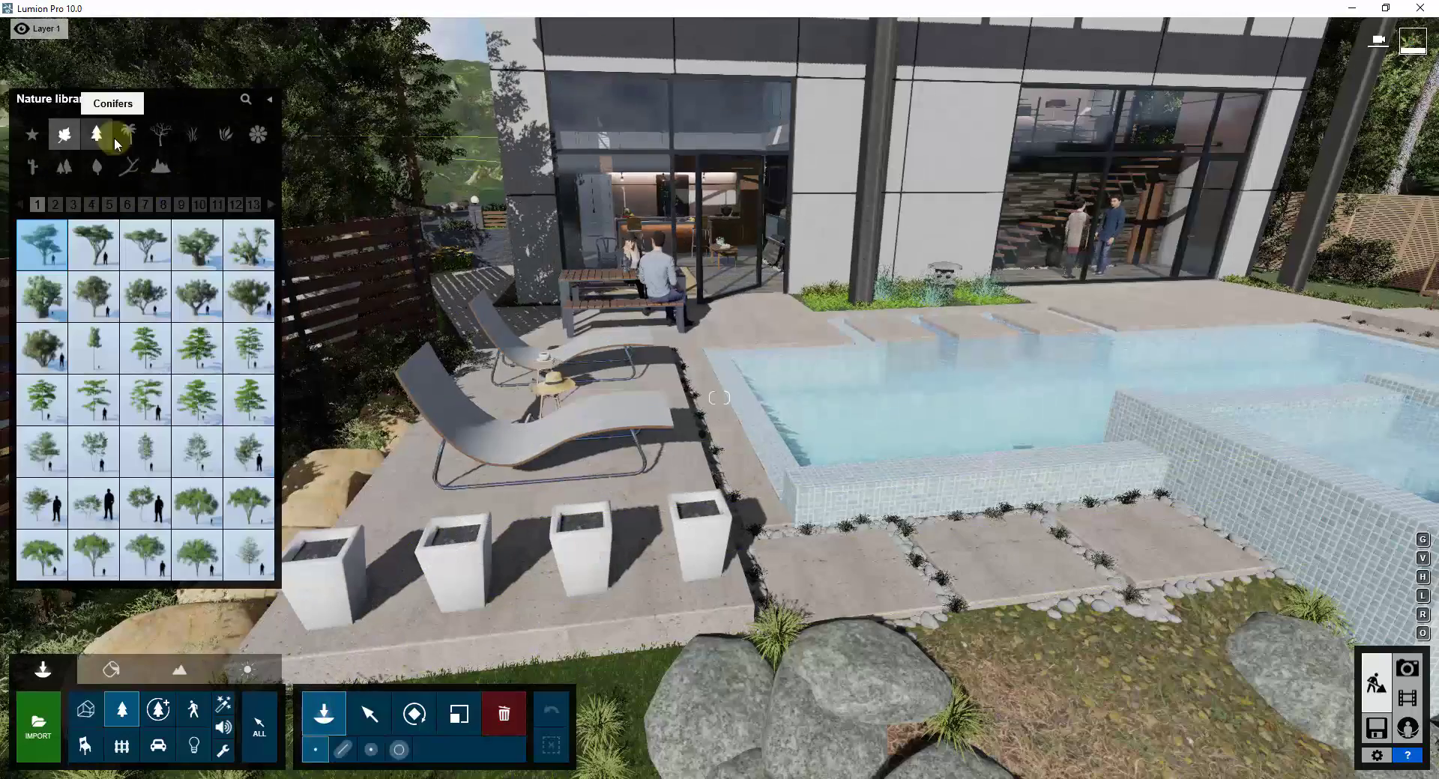
pyautogui.click(87, 147)
pyautogui.click(58, 200)
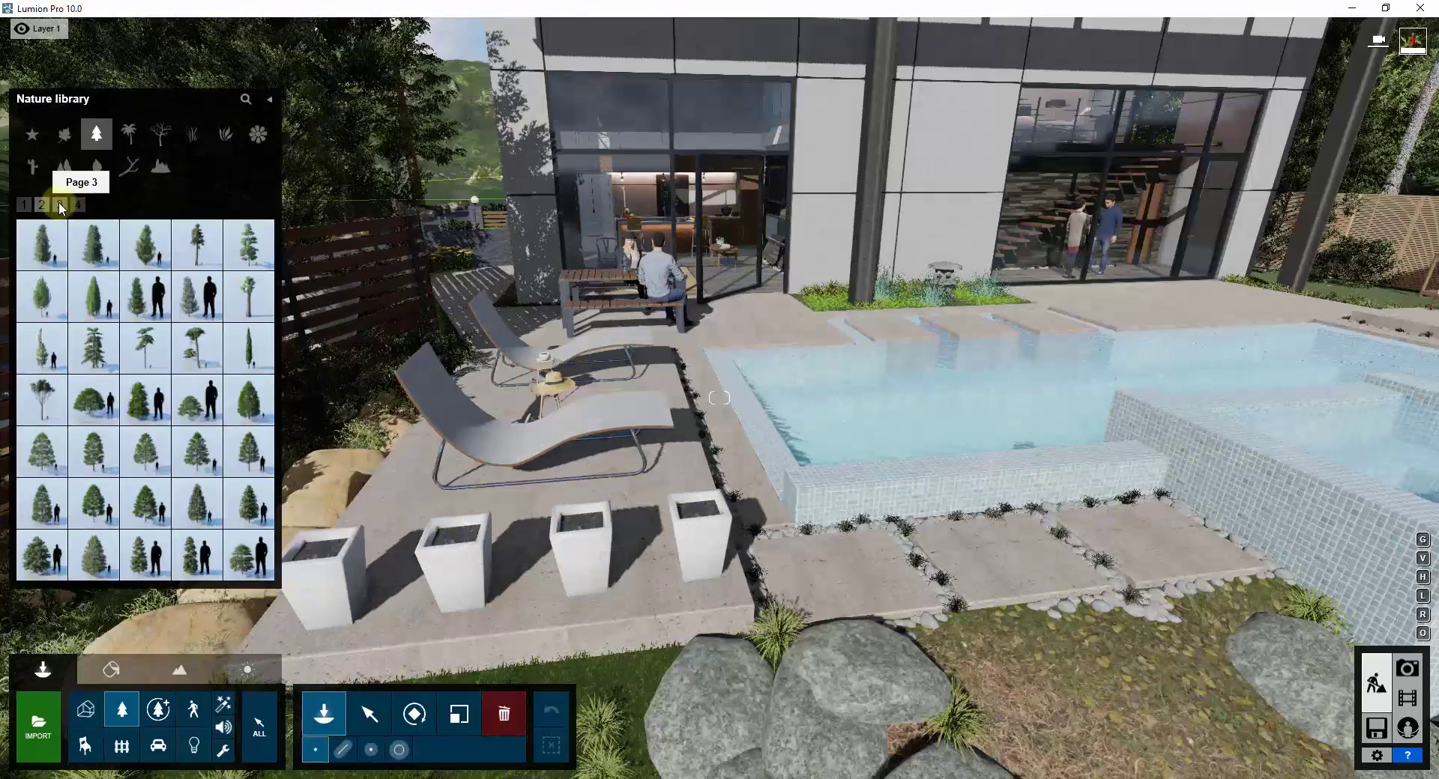
pyautogui.click(93, 296)
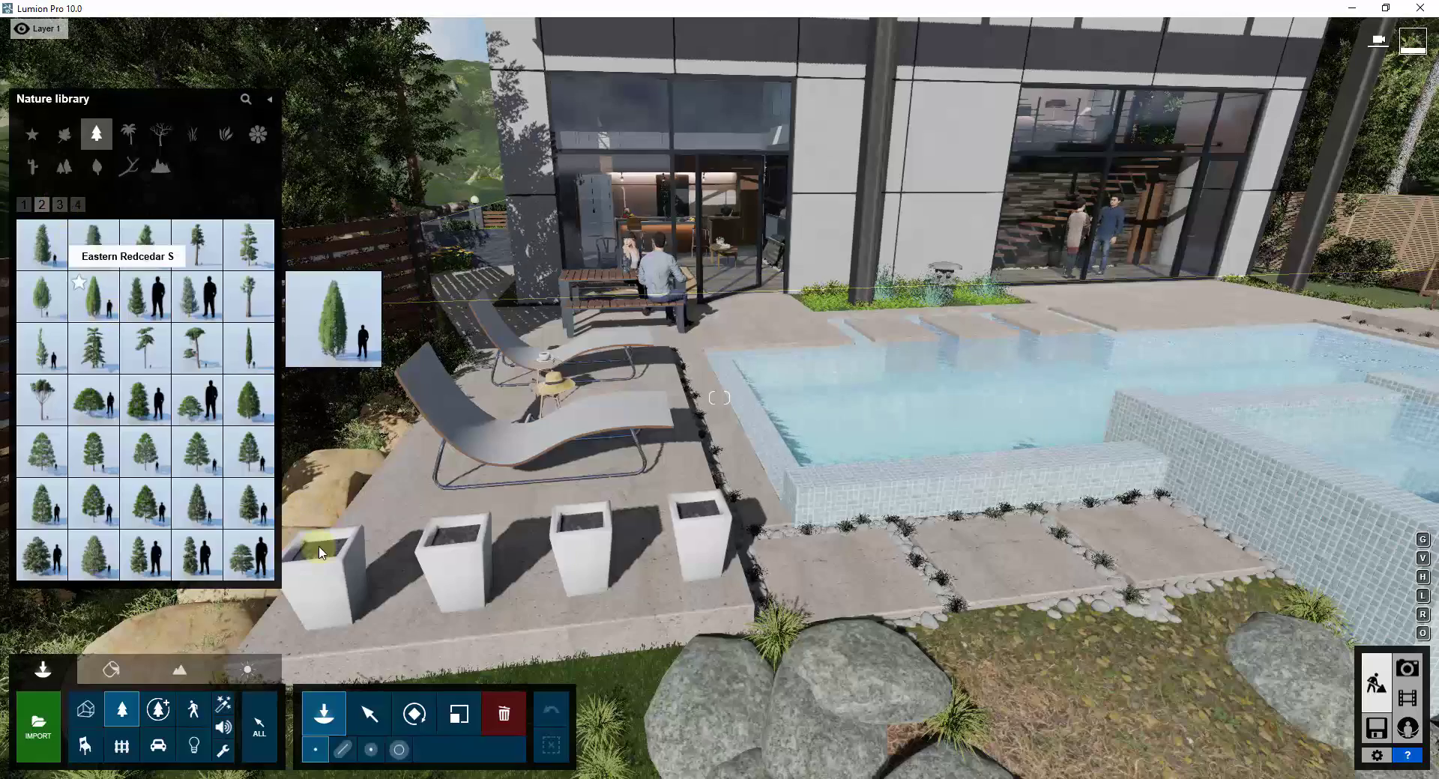
pyautogui.click(321, 554)
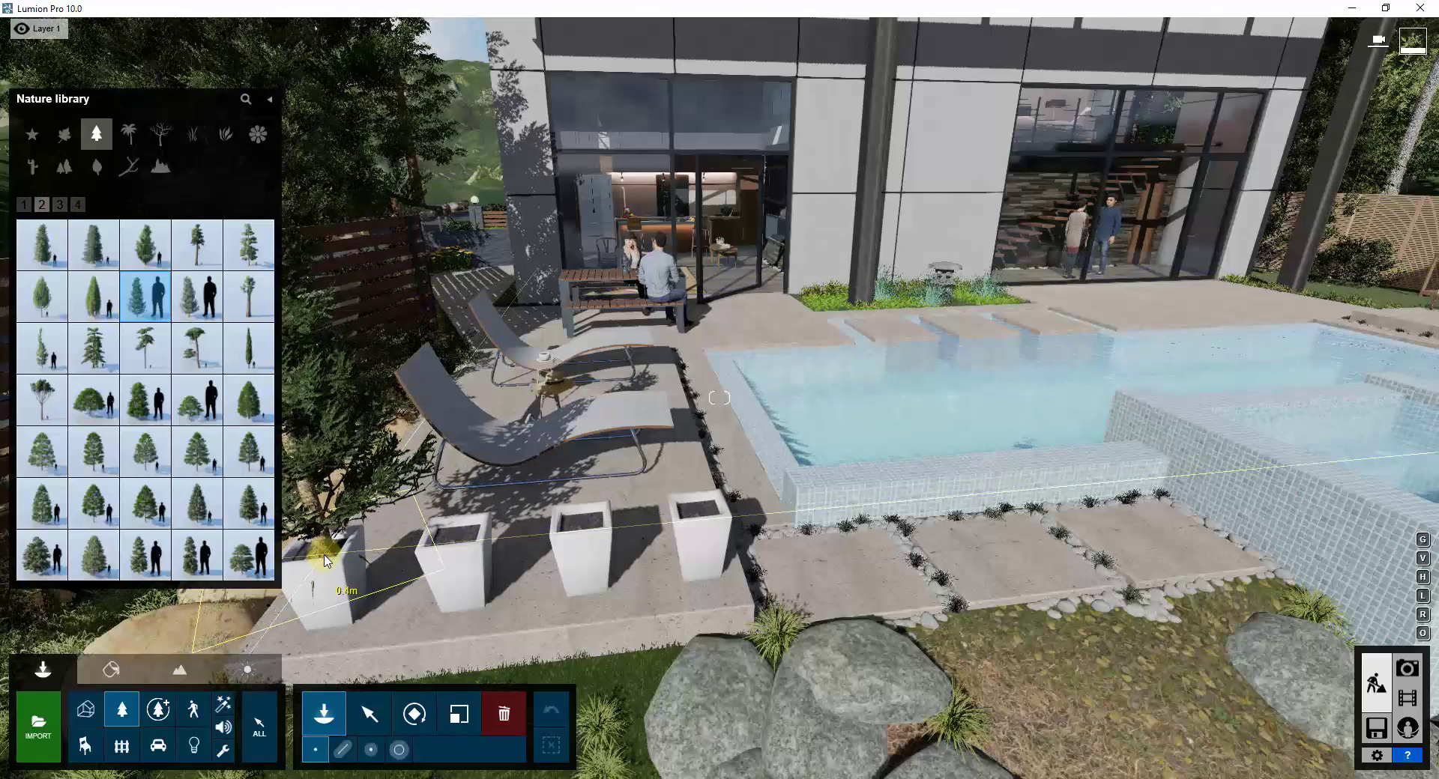
pyautogui.click(459, 543)
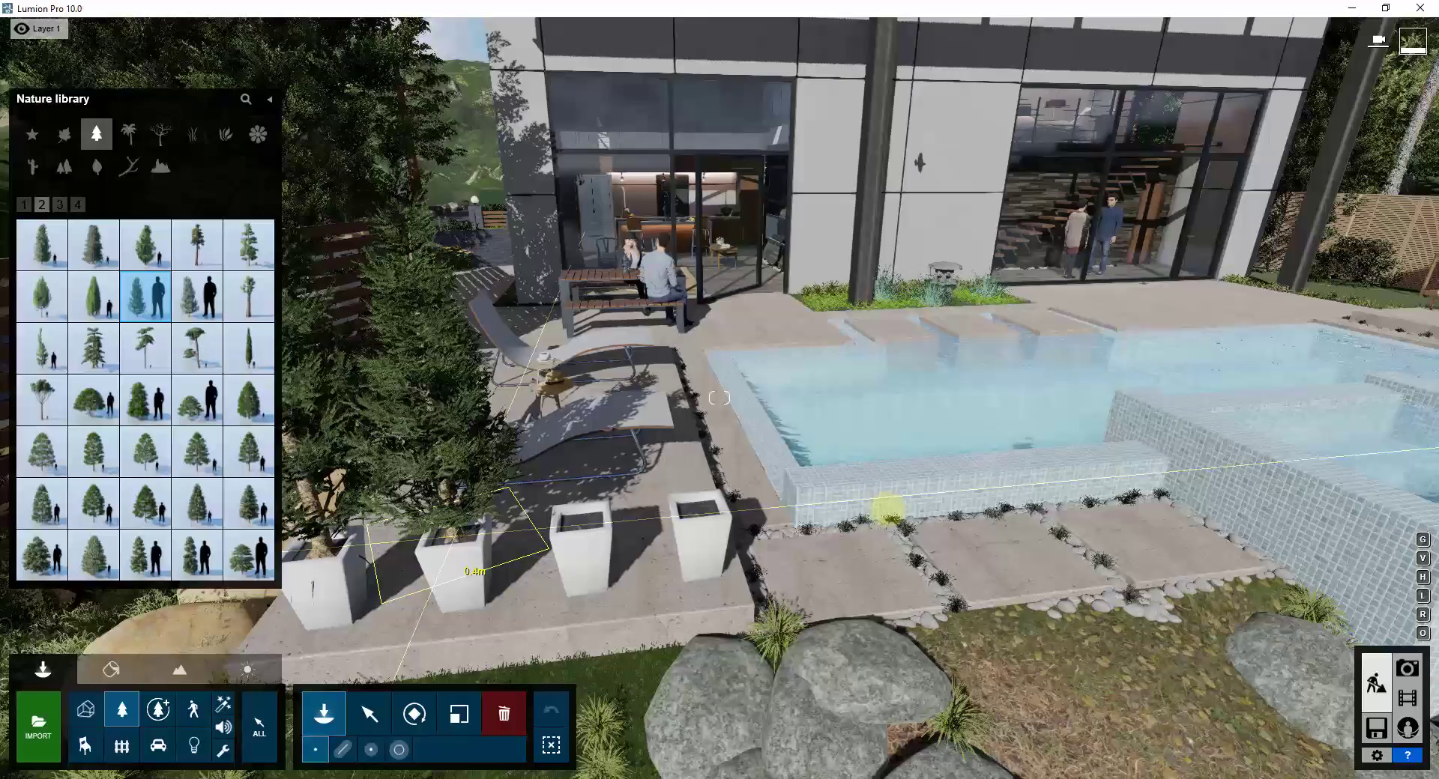
pyautogui.press('s')
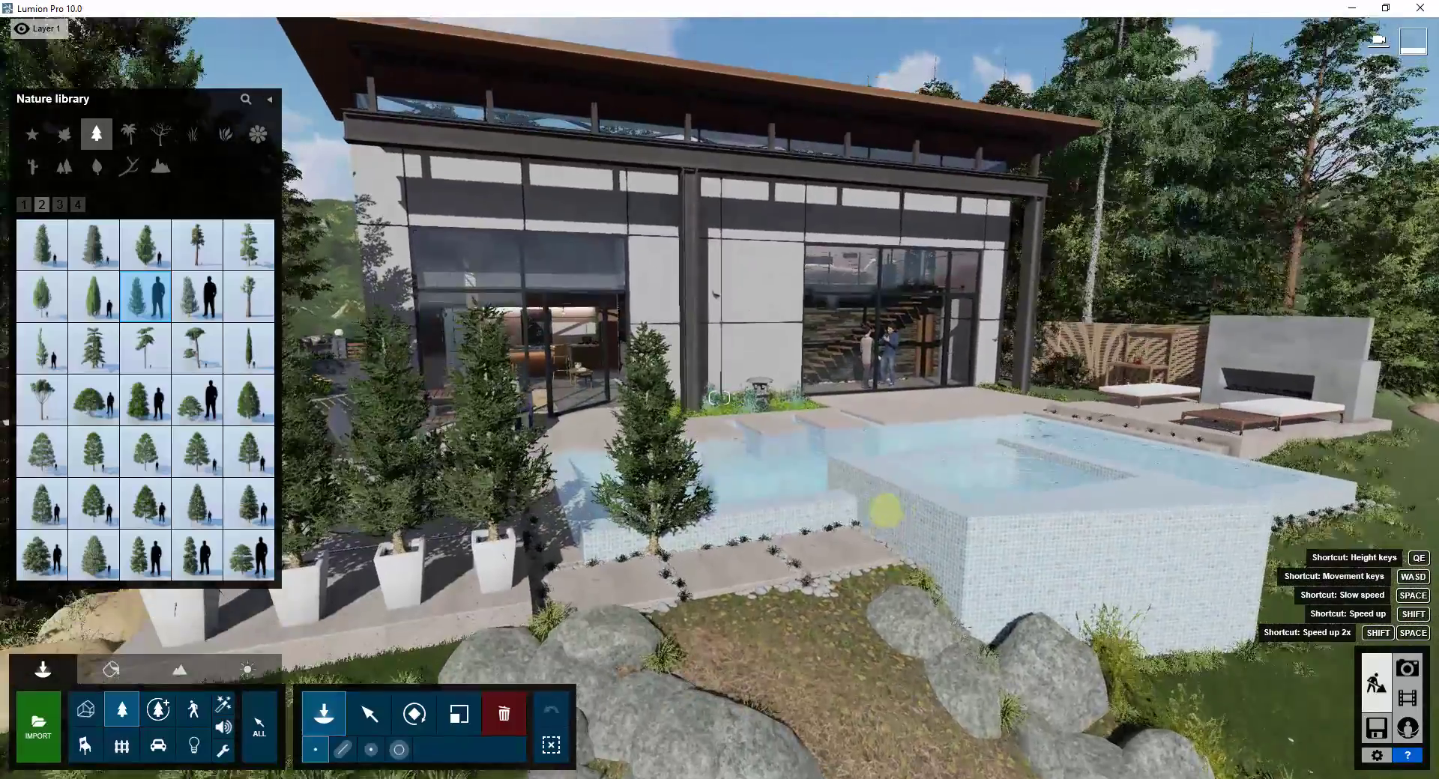
pyautogui.press('w')
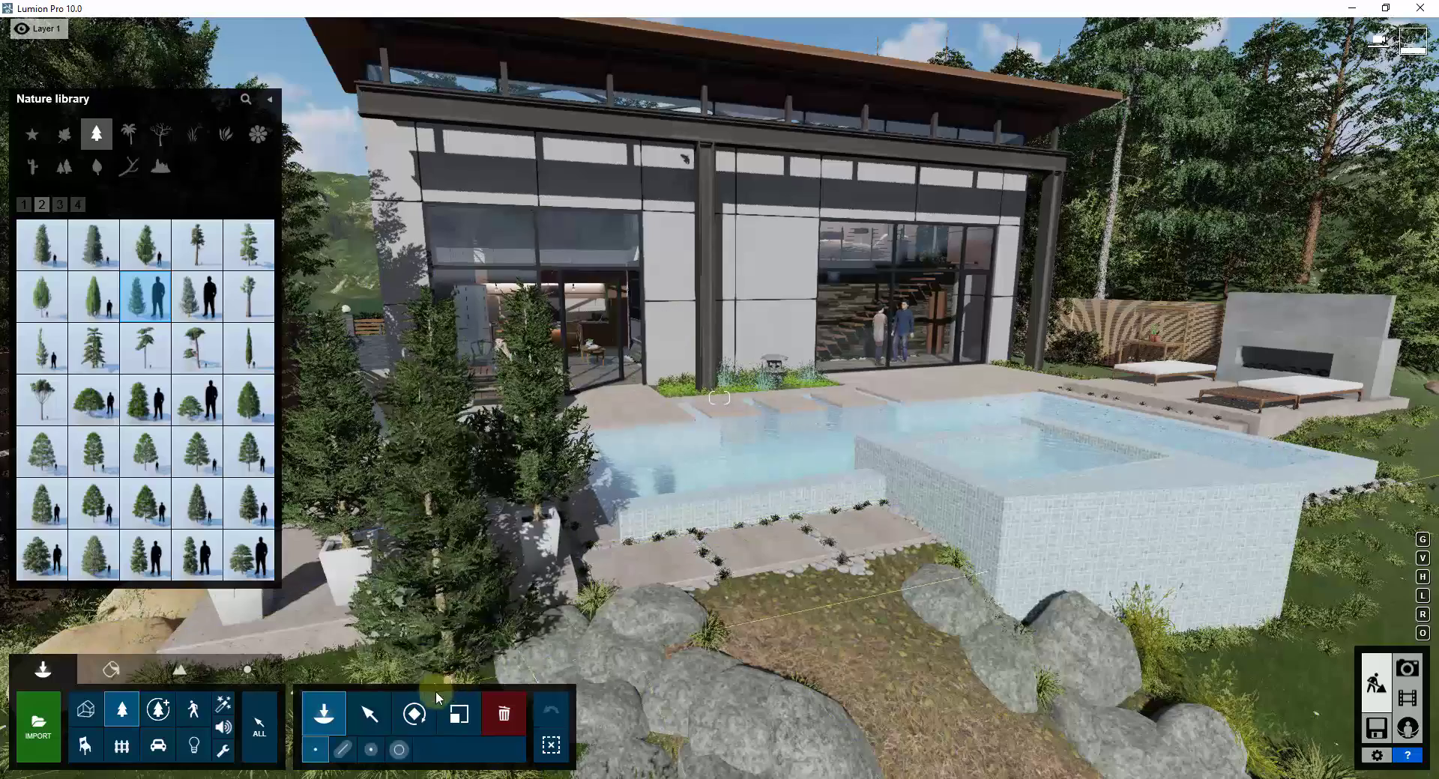
# Scale the planter fir trees down so they suit the size of their pots
pyautogui.click(433, 701)
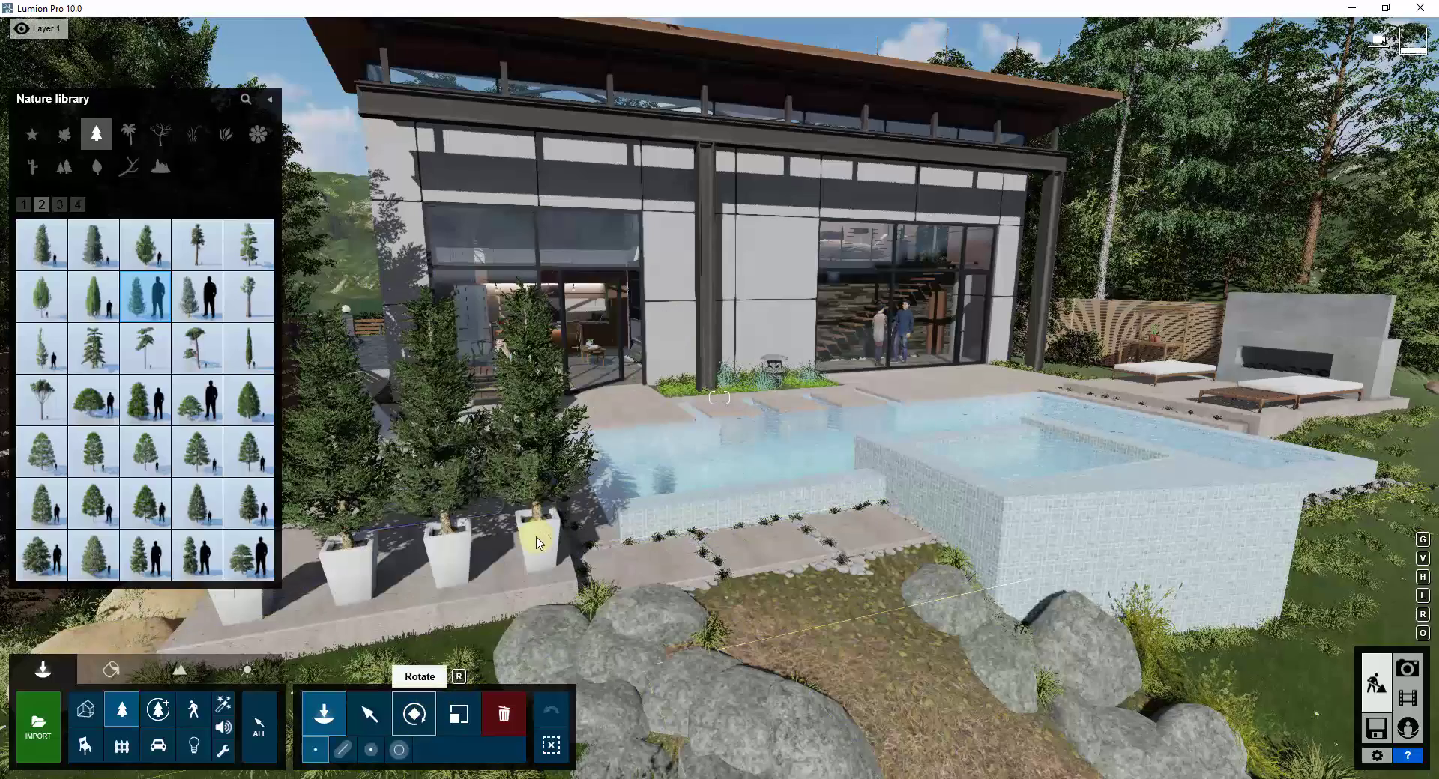
pyautogui.keyDown('ctrl'); pyautogui.click(238, 524); pyautogui.keyUp('ctrl')
pyautogui.press('l')
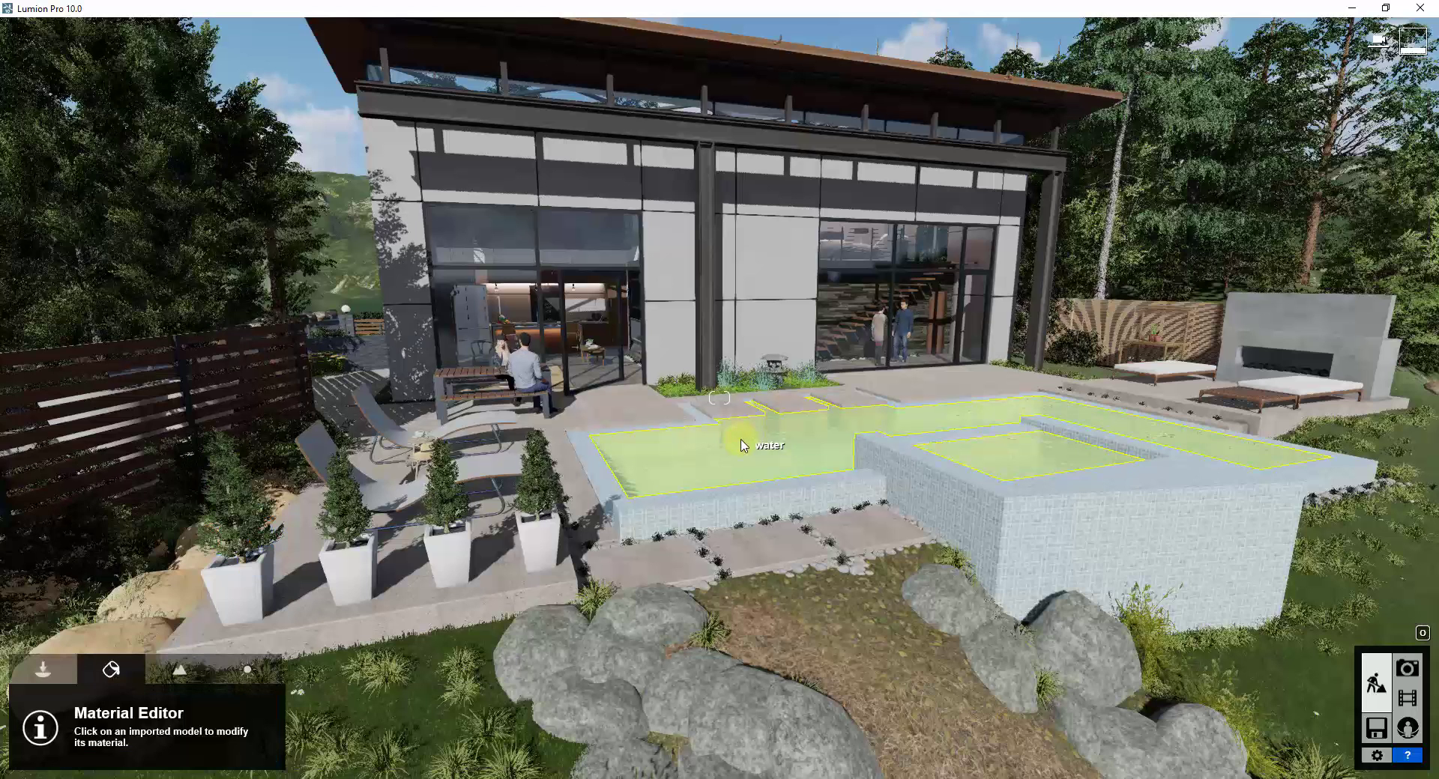
# Replace the pool's water with a dark gravel material from the third page of the Soil materials and save the change
pyautogui.click(755, 464)
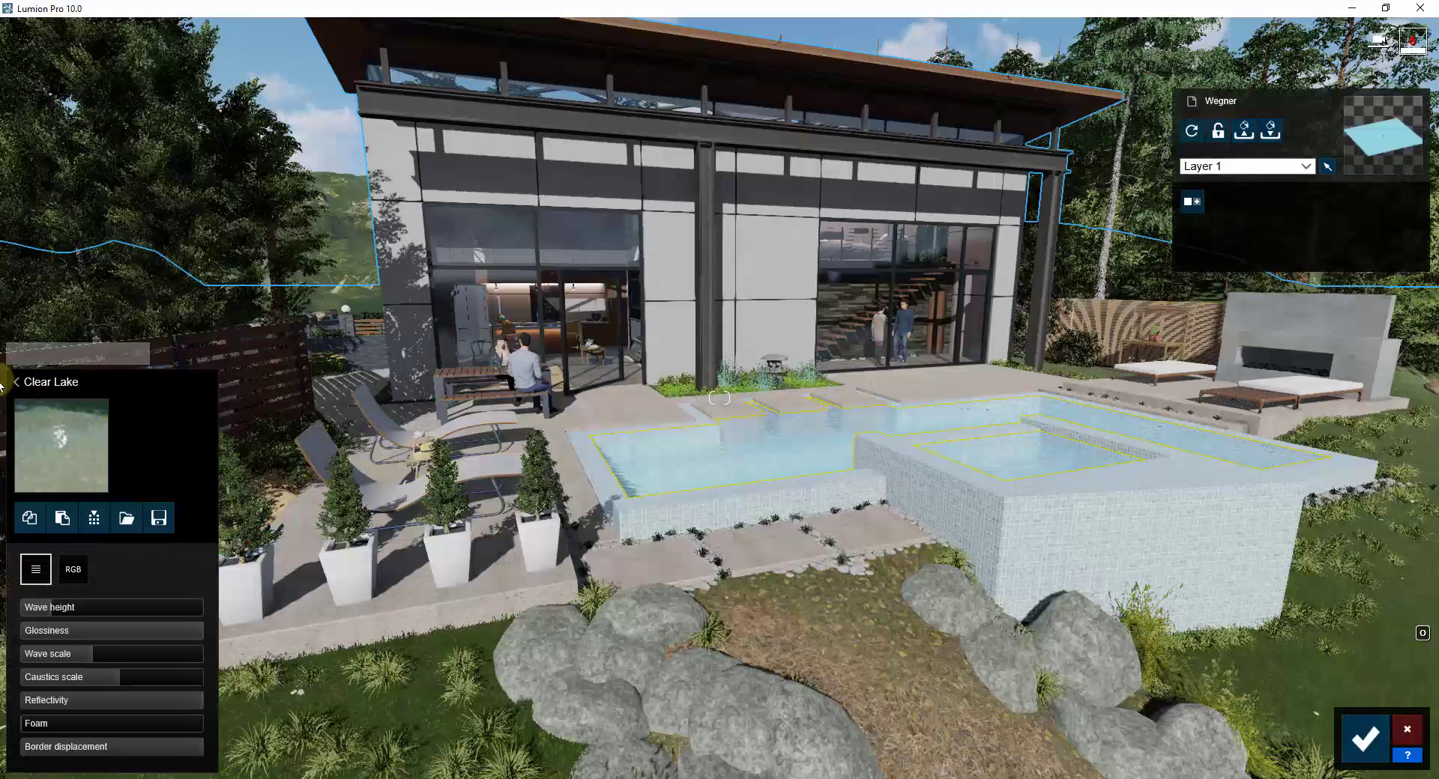
pyautogui.click(30, 383)
pyautogui.click(205, 319)
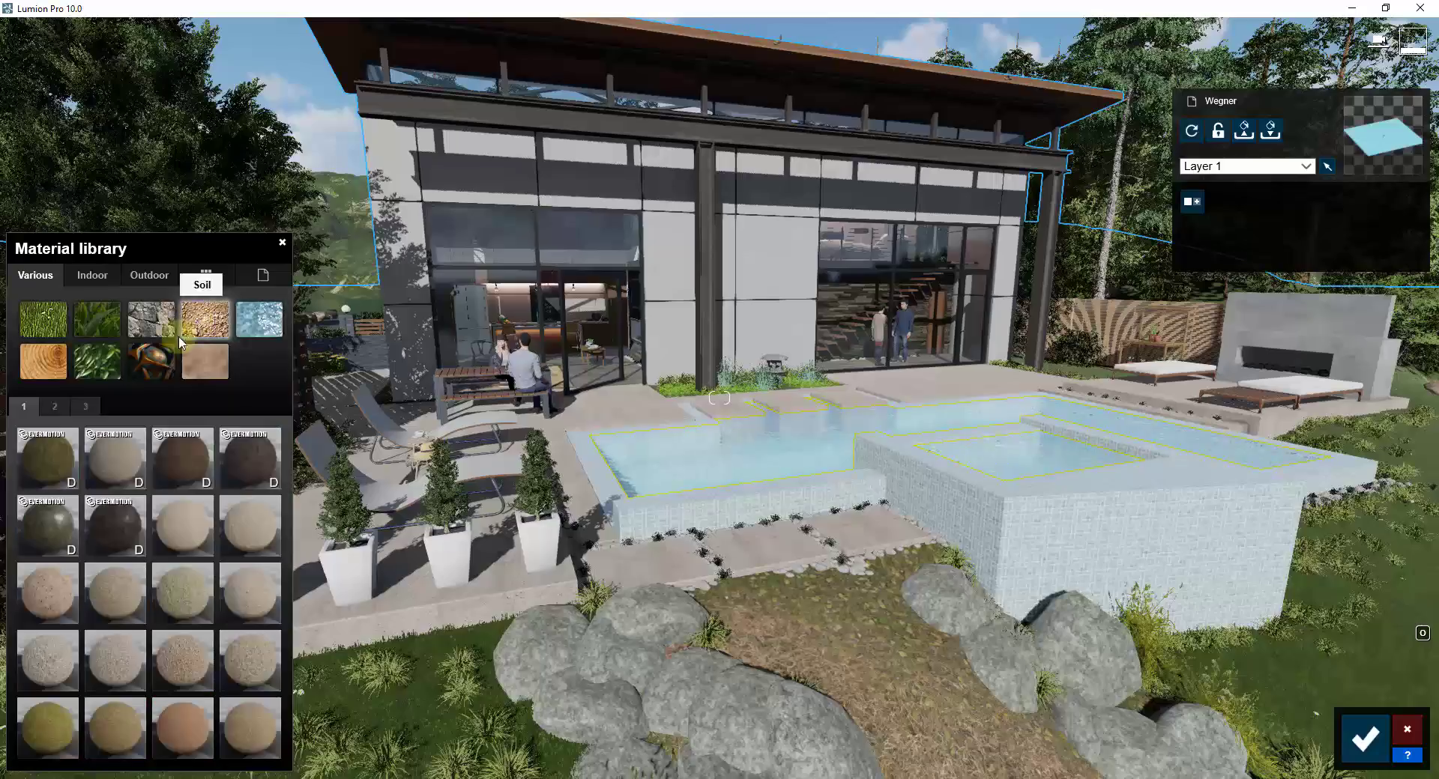
pyautogui.click(85, 406)
pyautogui.click(249, 592)
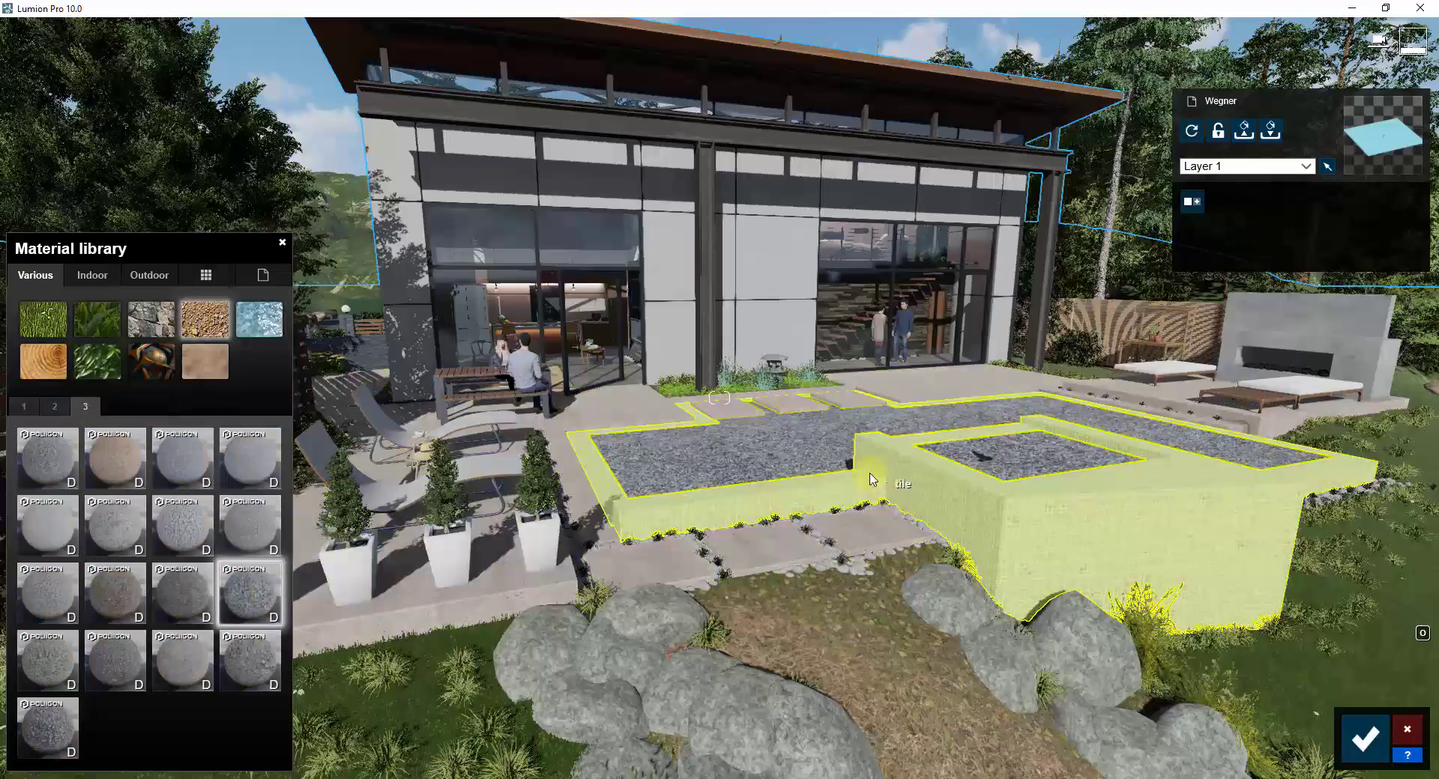
pyautogui.moveTo(794, 476); pyautogui.dragTo(870, 474, button='right')
pyautogui.press('w')
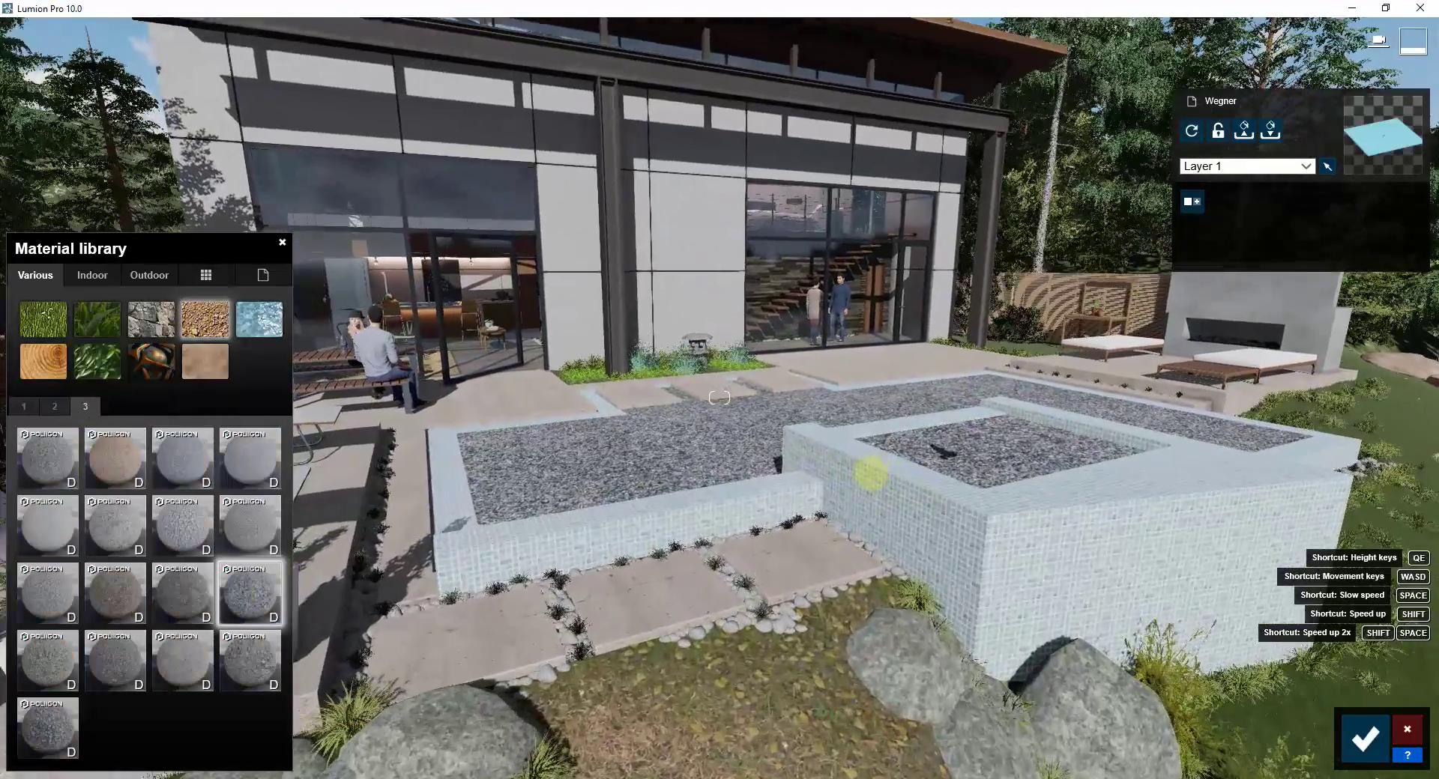
pyautogui.press('e')
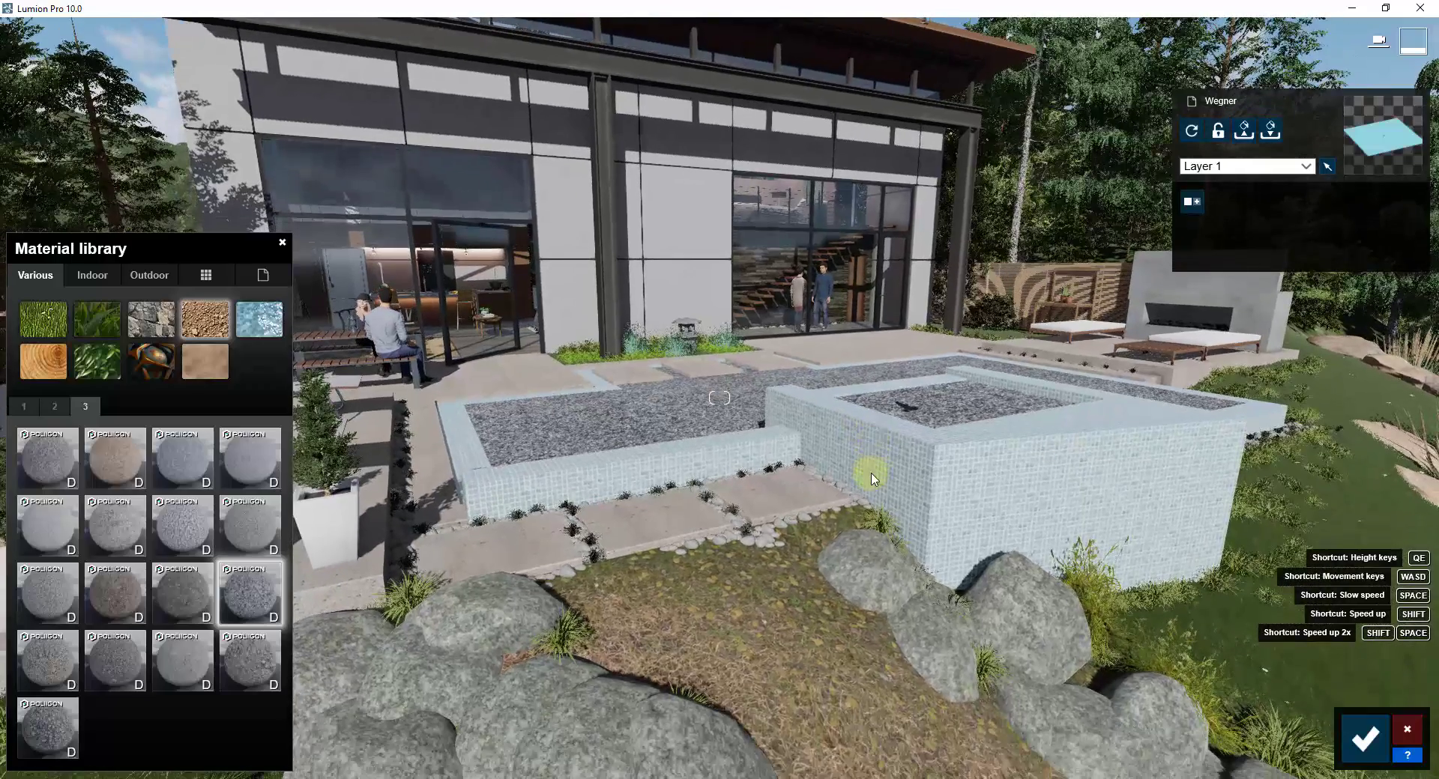
pyautogui.press('q')
pyautogui.click(1023, 360)
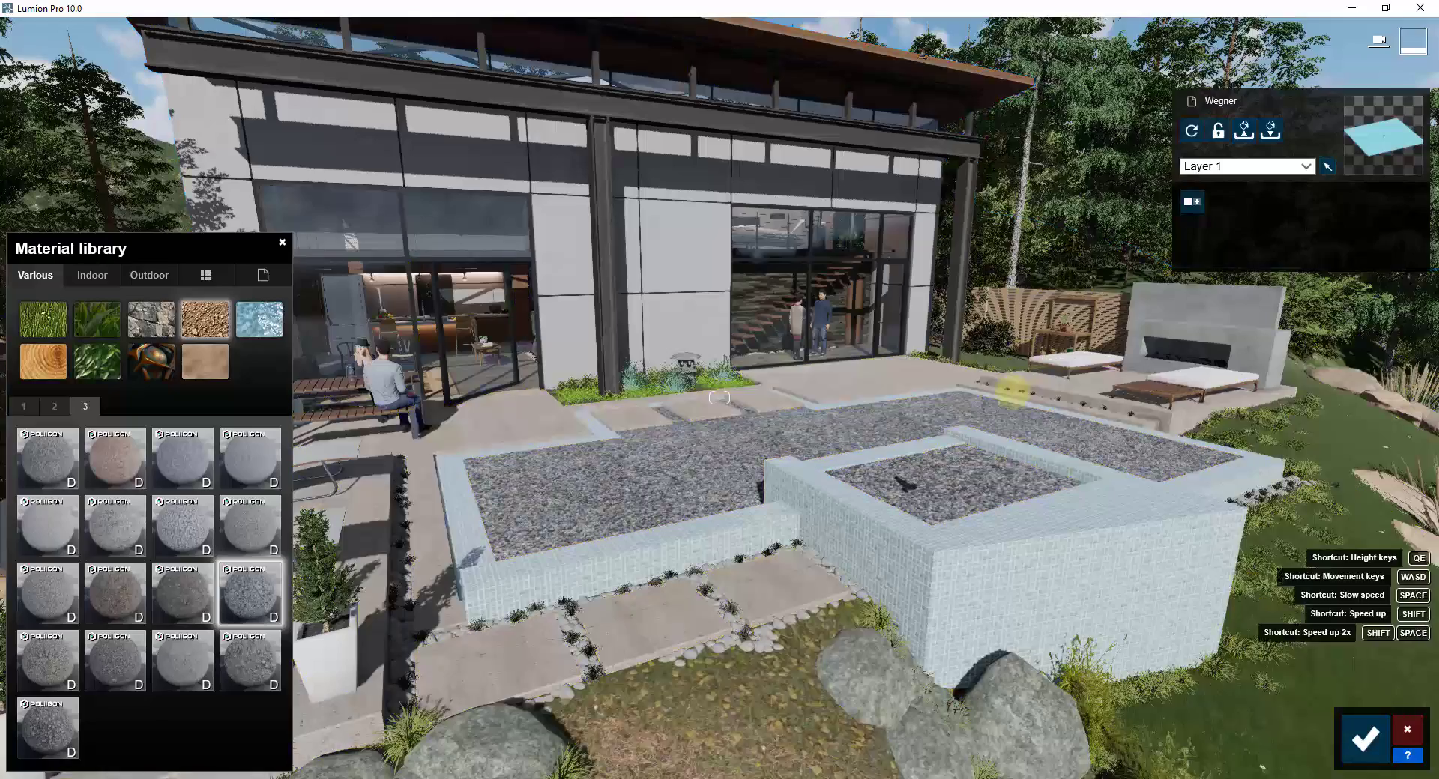
pyautogui.moveTo(1023, 359); pyautogui.dragTo(563, 451, button='right')
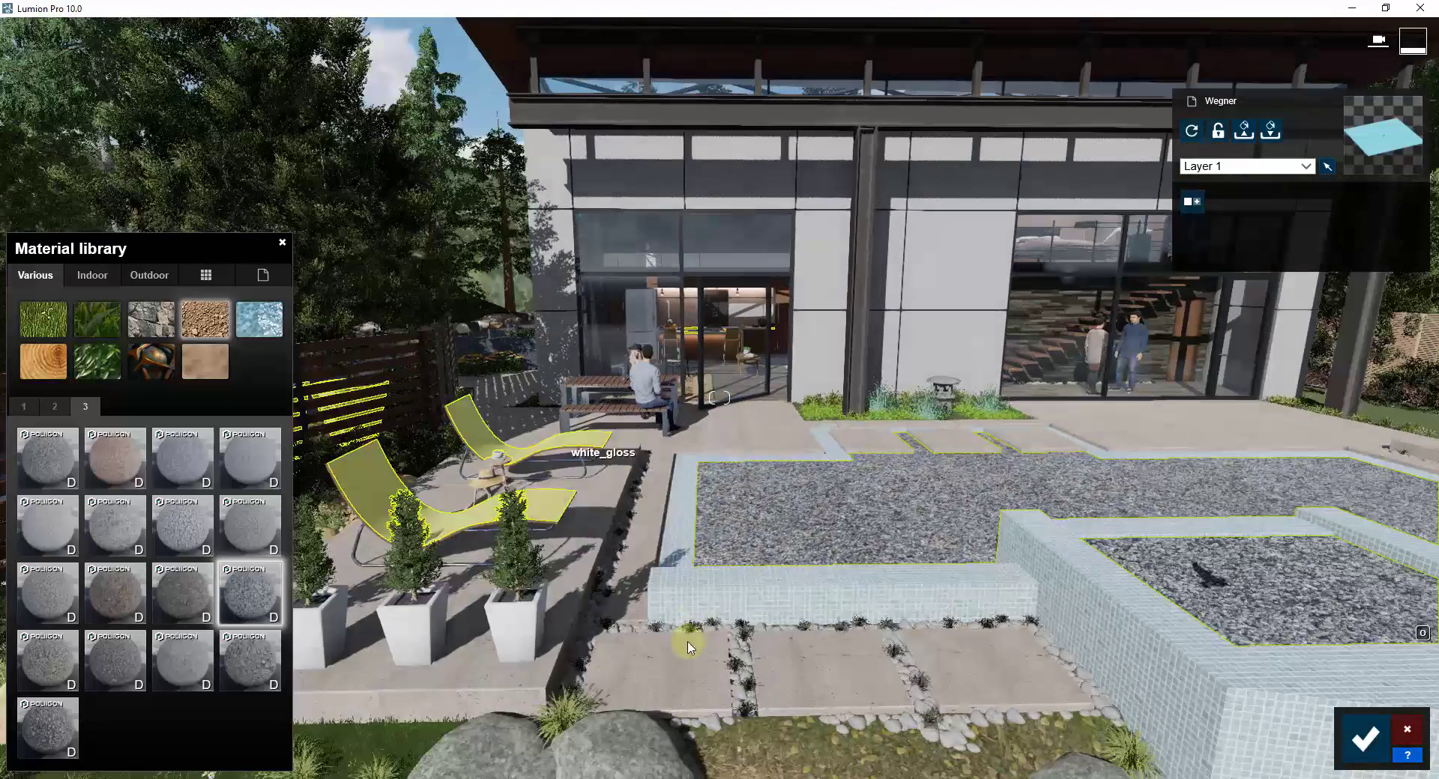
pyautogui.click(1364, 738)
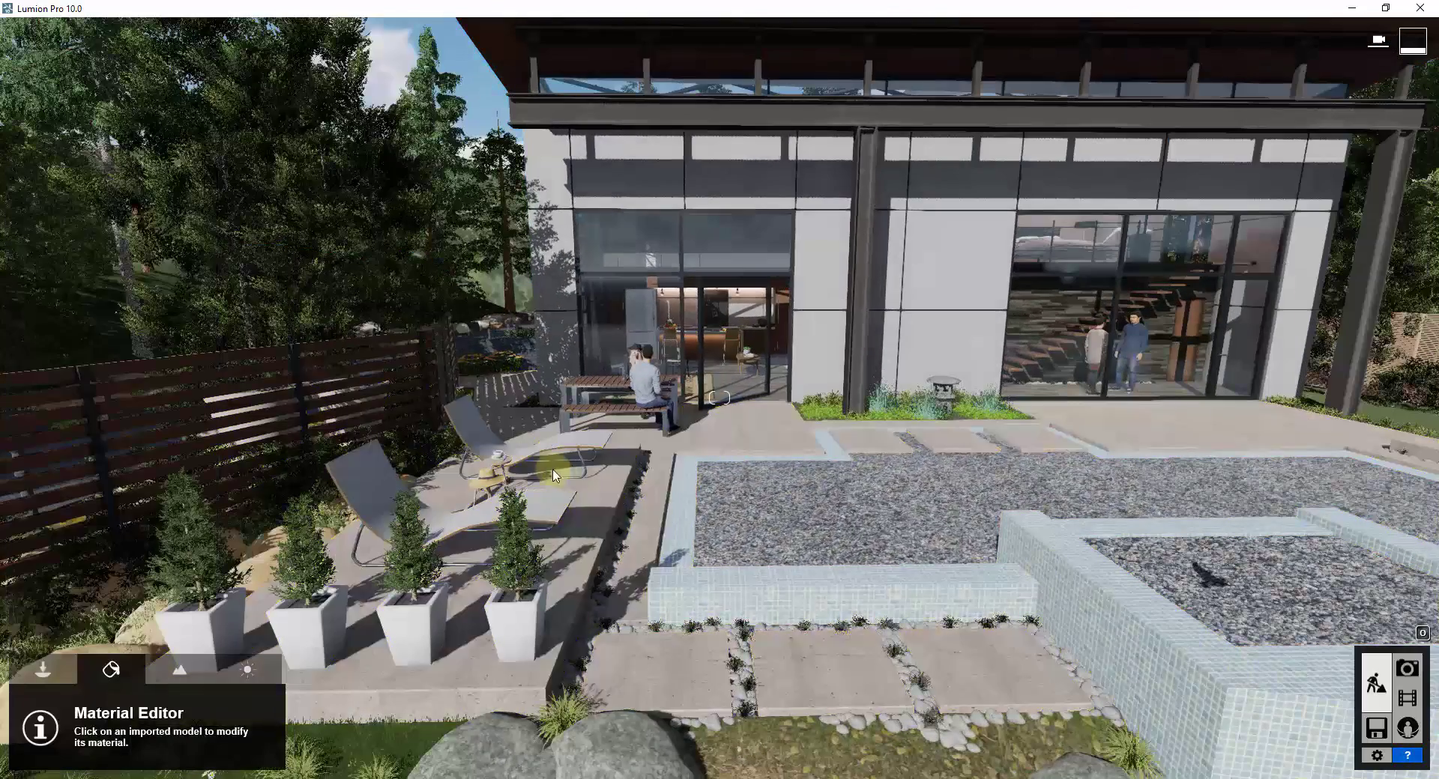
# Delete the two people seated at the outdoor picnic table
pyautogui.click(69, 664)
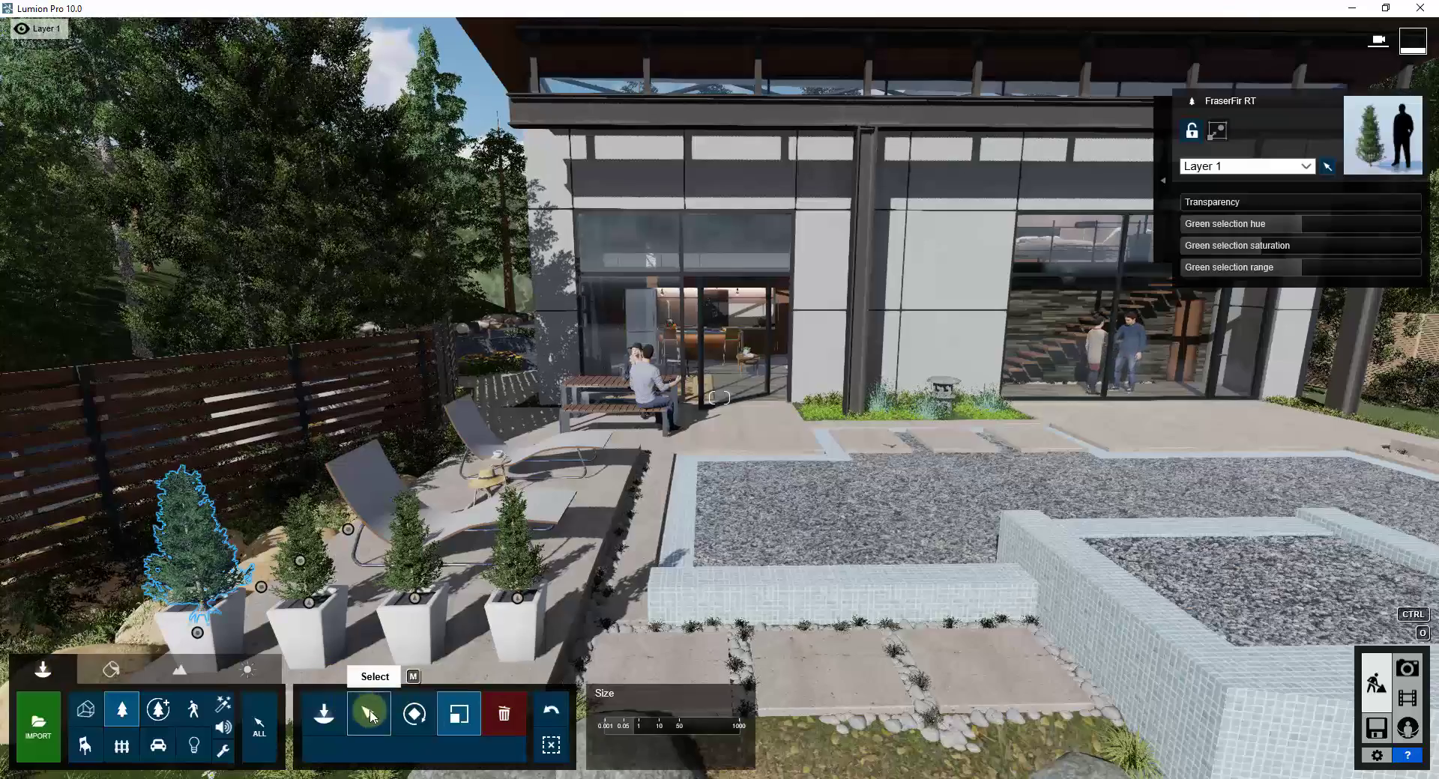
pyautogui.click(193, 710)
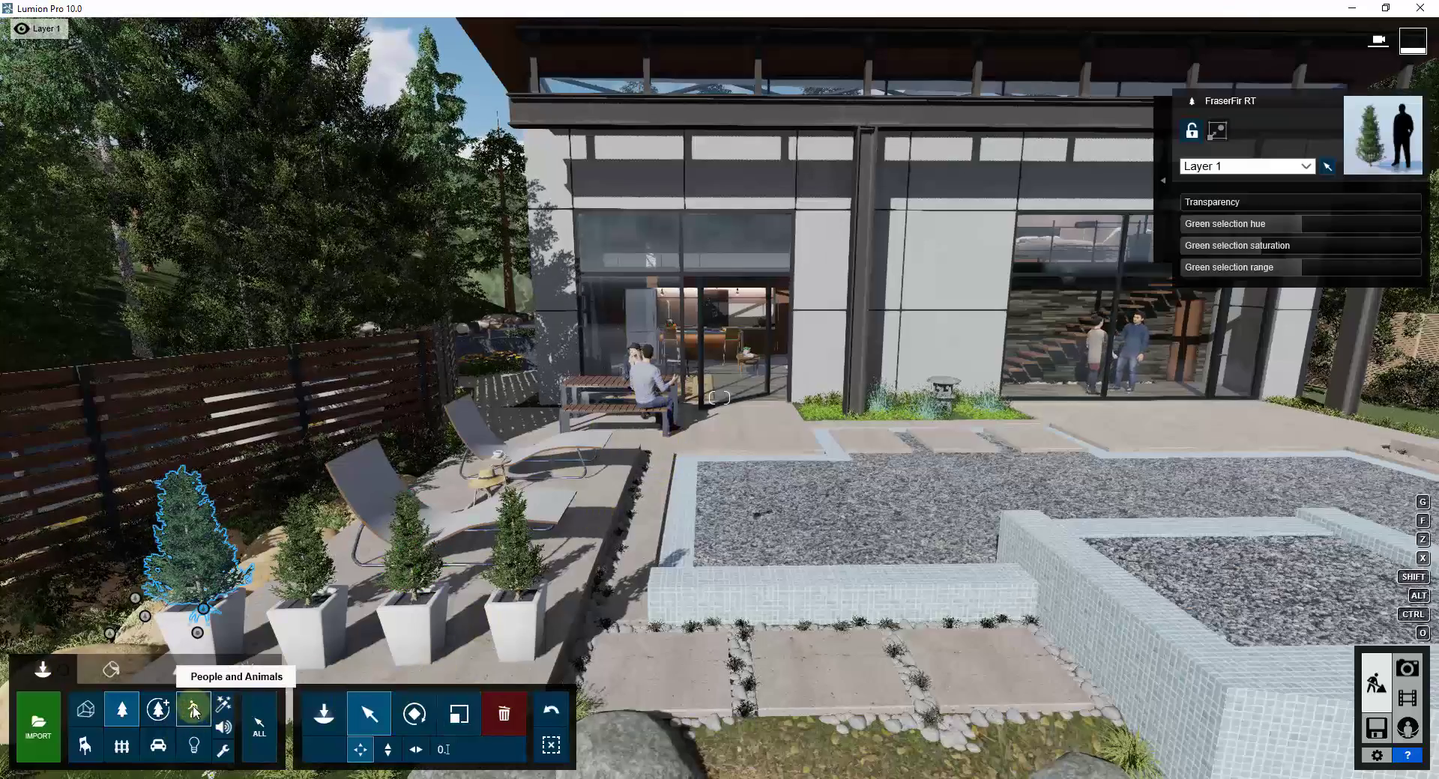
pyautogui.click(503, 713)
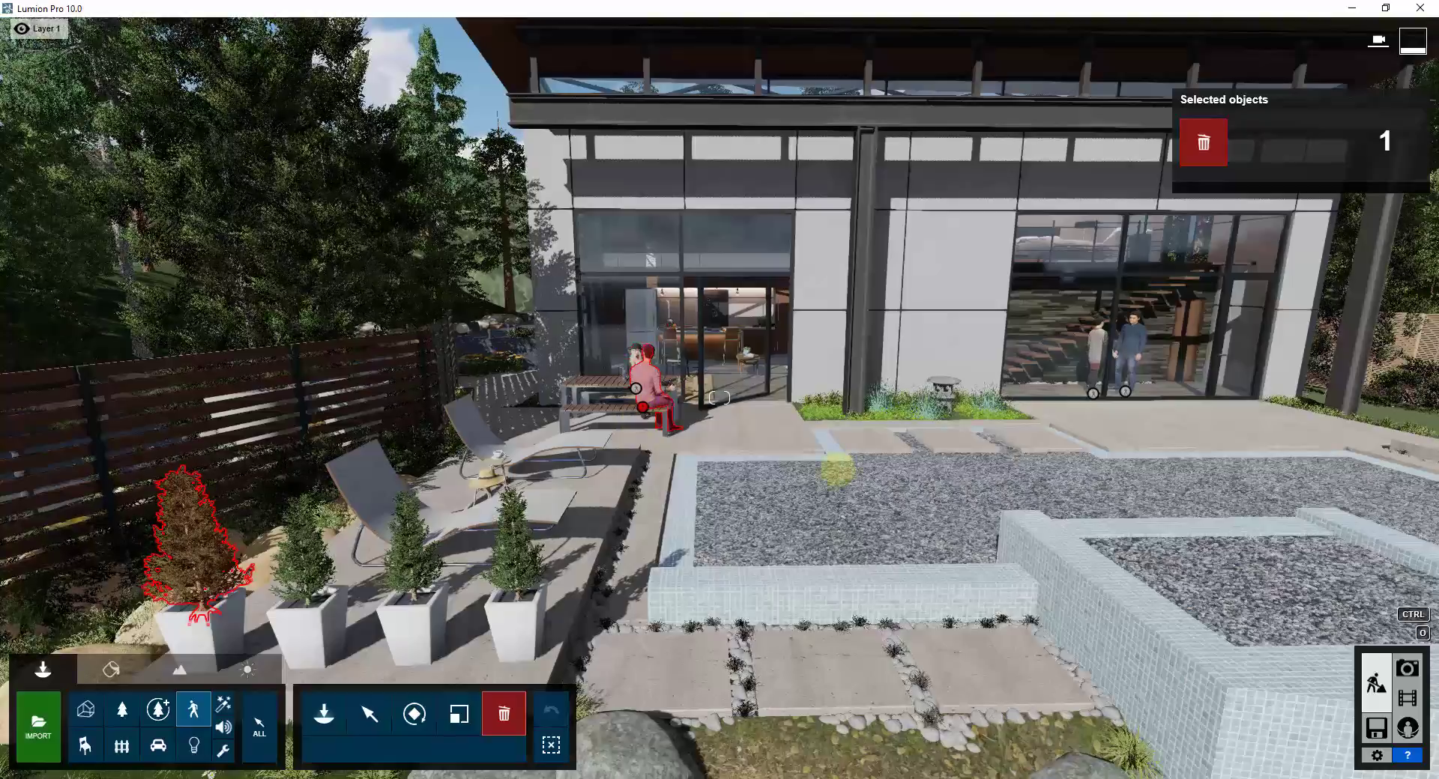
pyautogui.press('Delete')
pyautogui.scroll(-5, 835, 468)
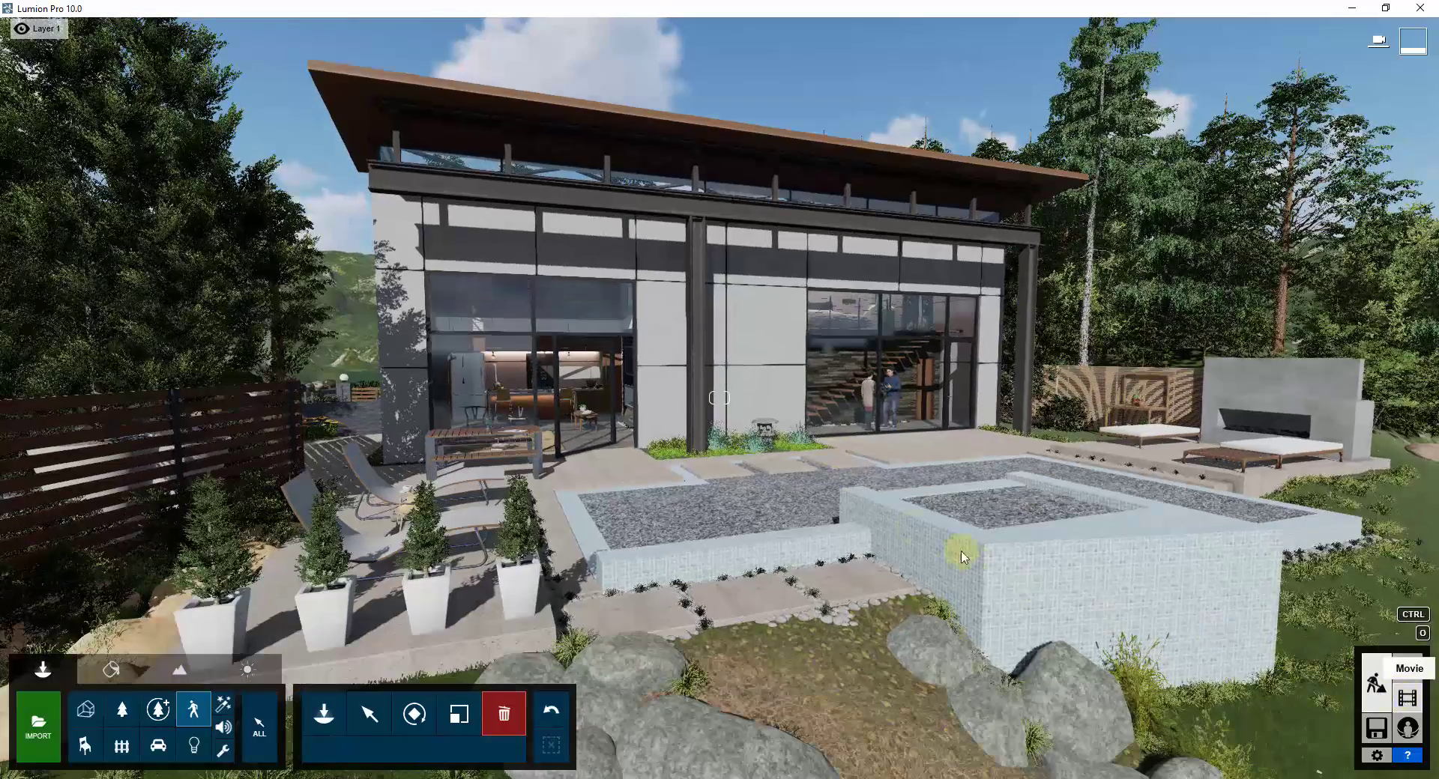
# Go back to movie clip 10, add the Precipitation effect from the Weather effects and set Rain / Snow fully to snow
pyautogui.click(1407, 701)
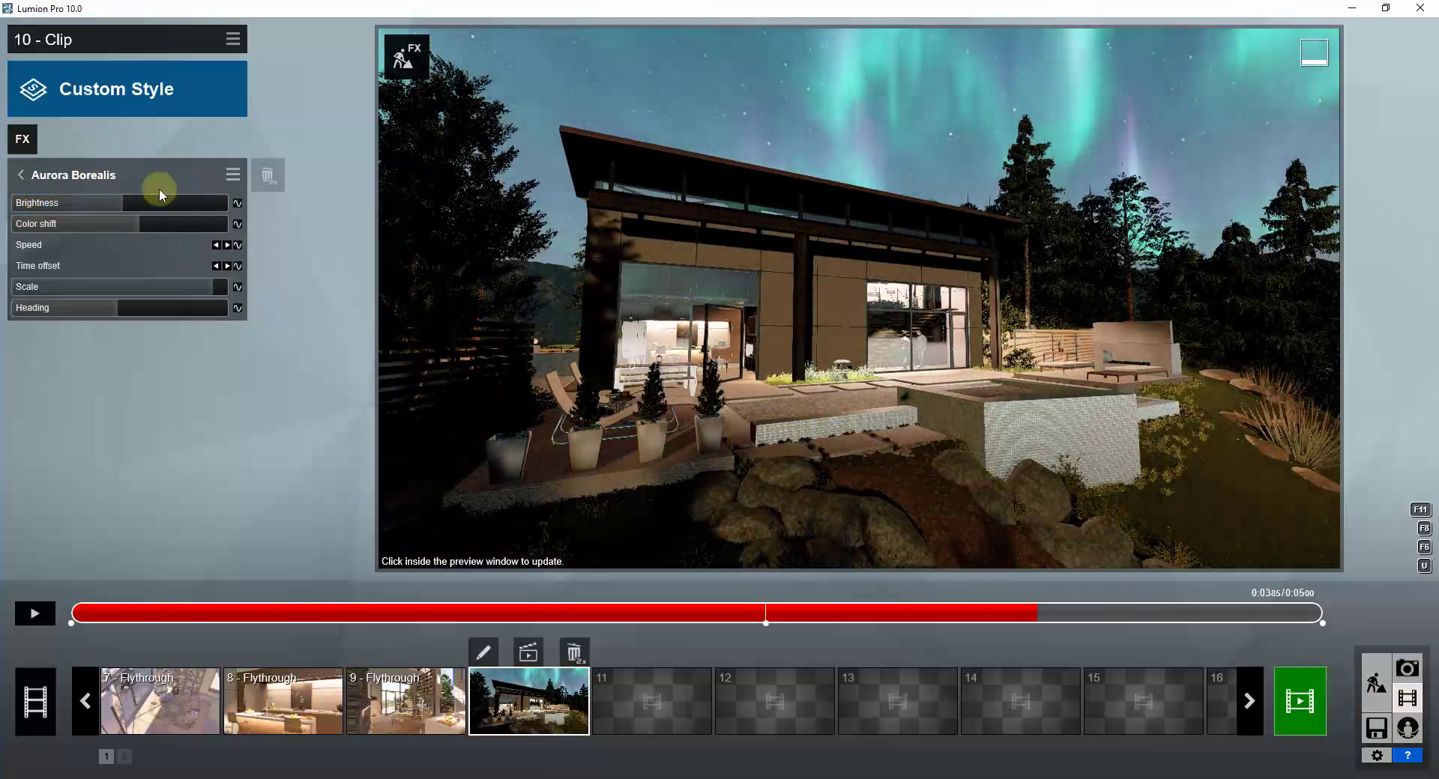
pyautogui.click(15, 137)
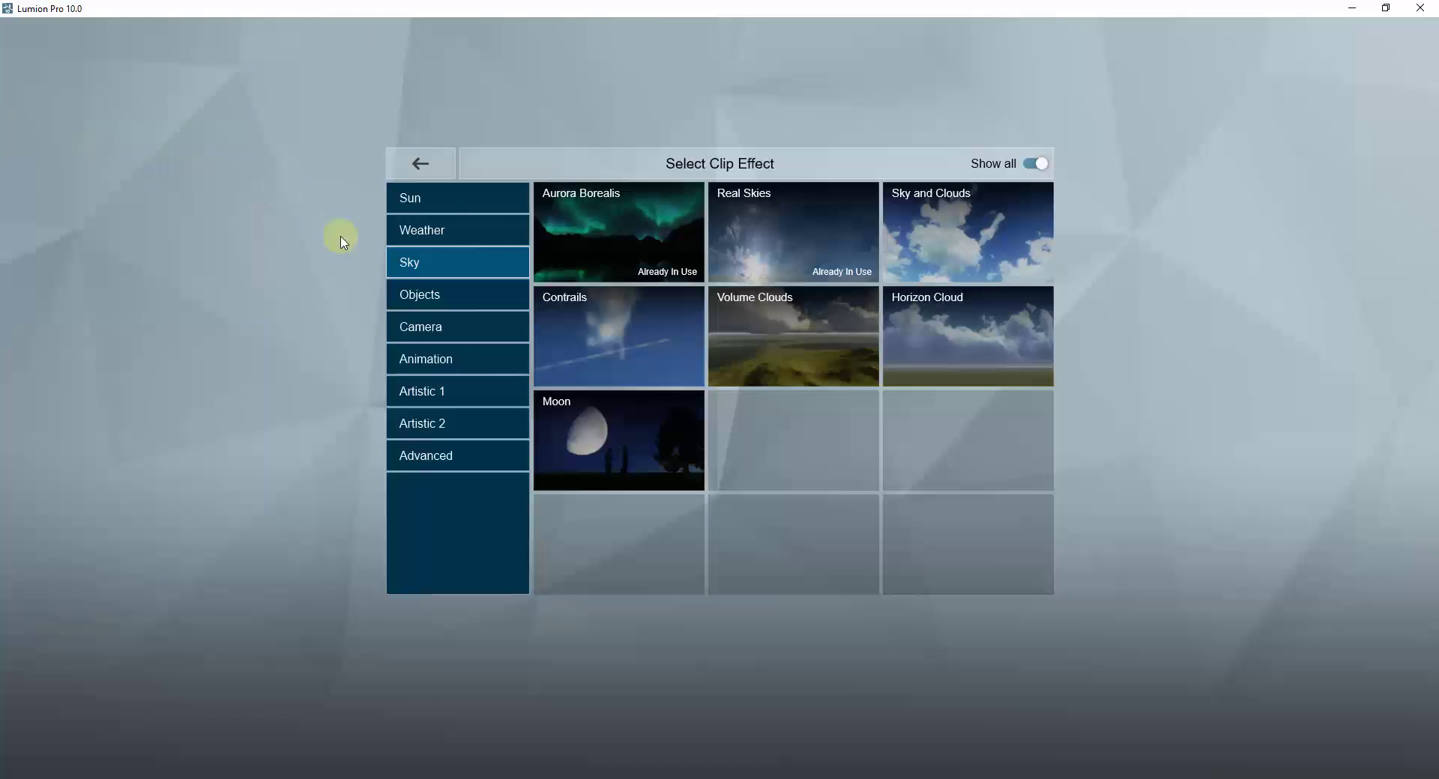
pyautogui.click(418, 234)
pyautogui.click(995, 231)
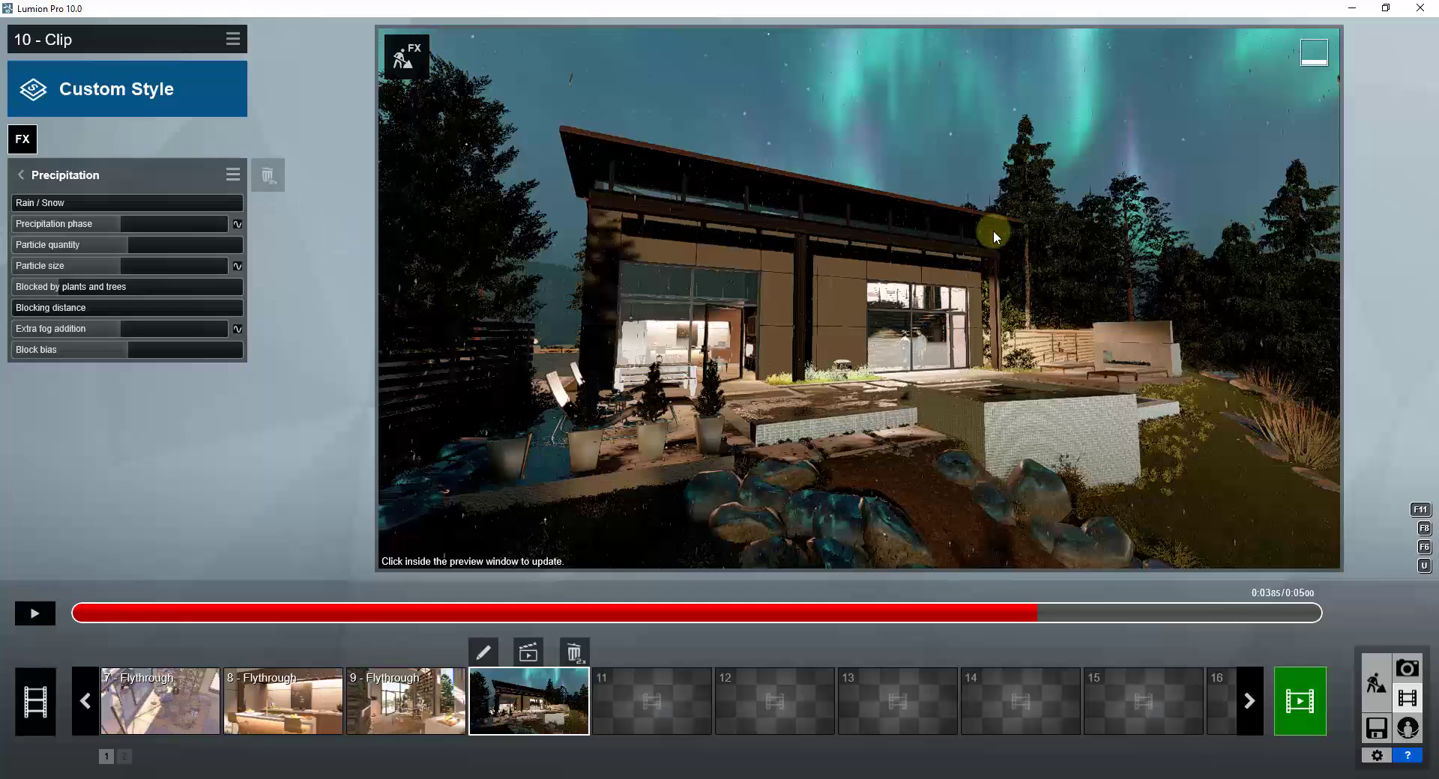
pyautogui.moveTo(69, 204); pyautogui.dragTo(875, 398)
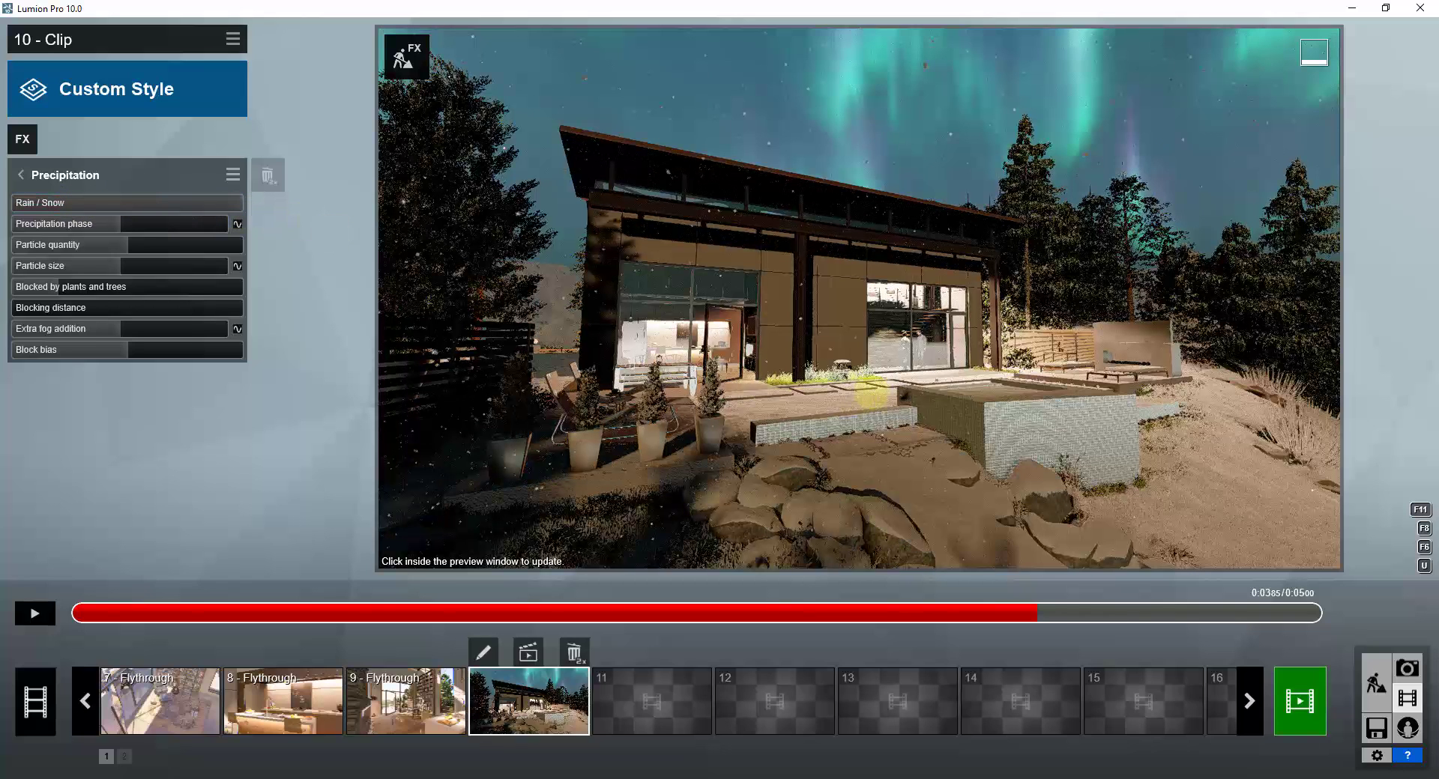
# Adjust the snow's particle quantity to just under half, checking the snowfall with clip playback and an updated preview
pyautogui.click(890, 401)
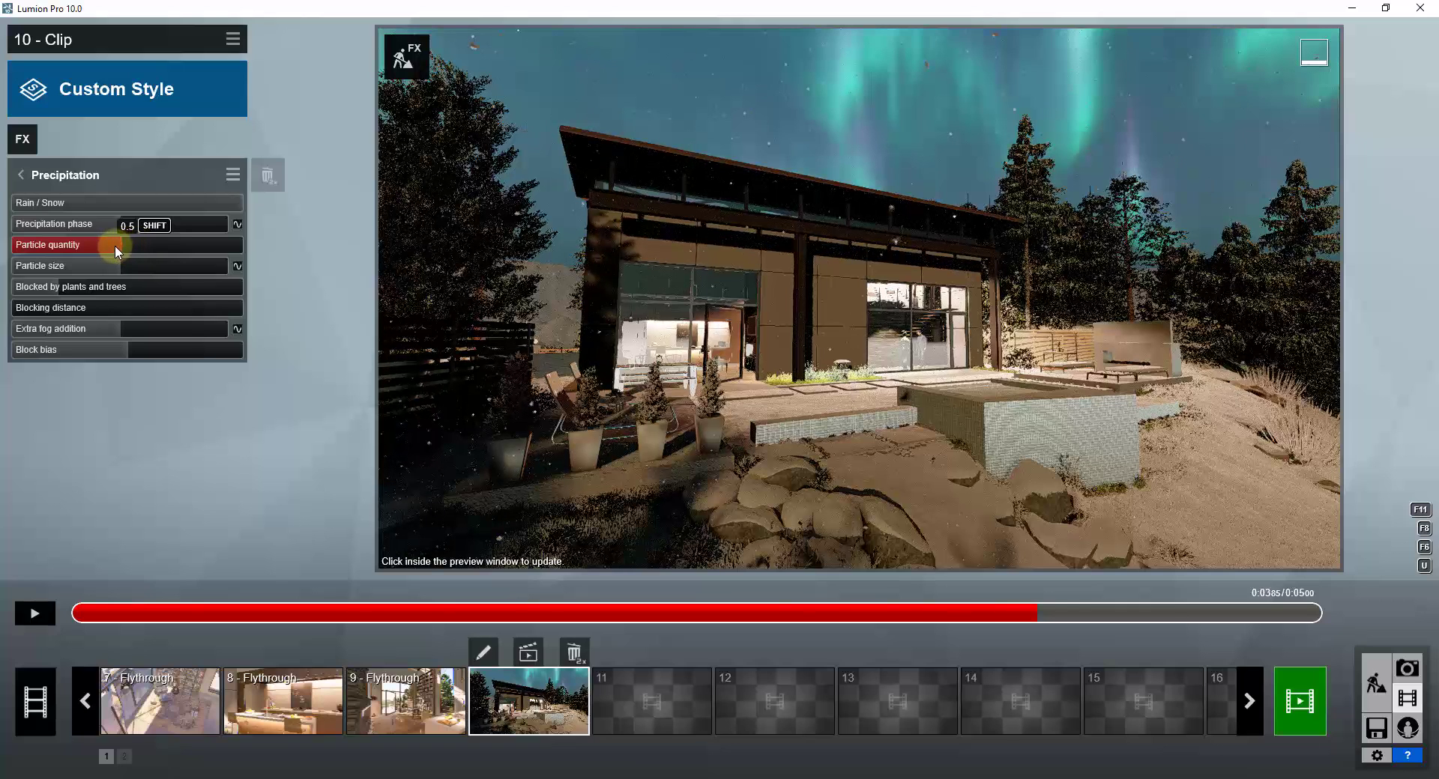
pyautogui.moveTo(106, 244); pyautogui.dragTo(32, 252)
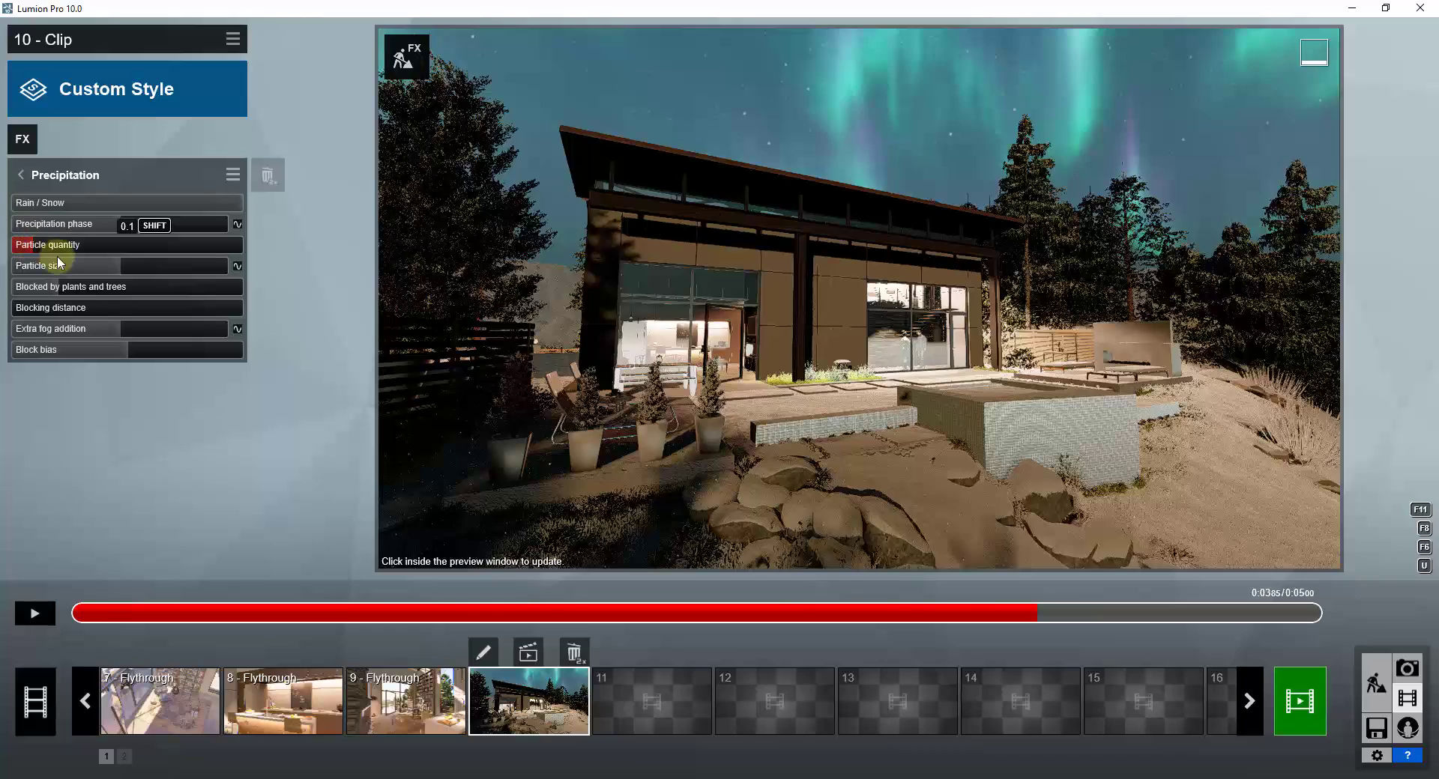
pyautogui.click(34, 614)
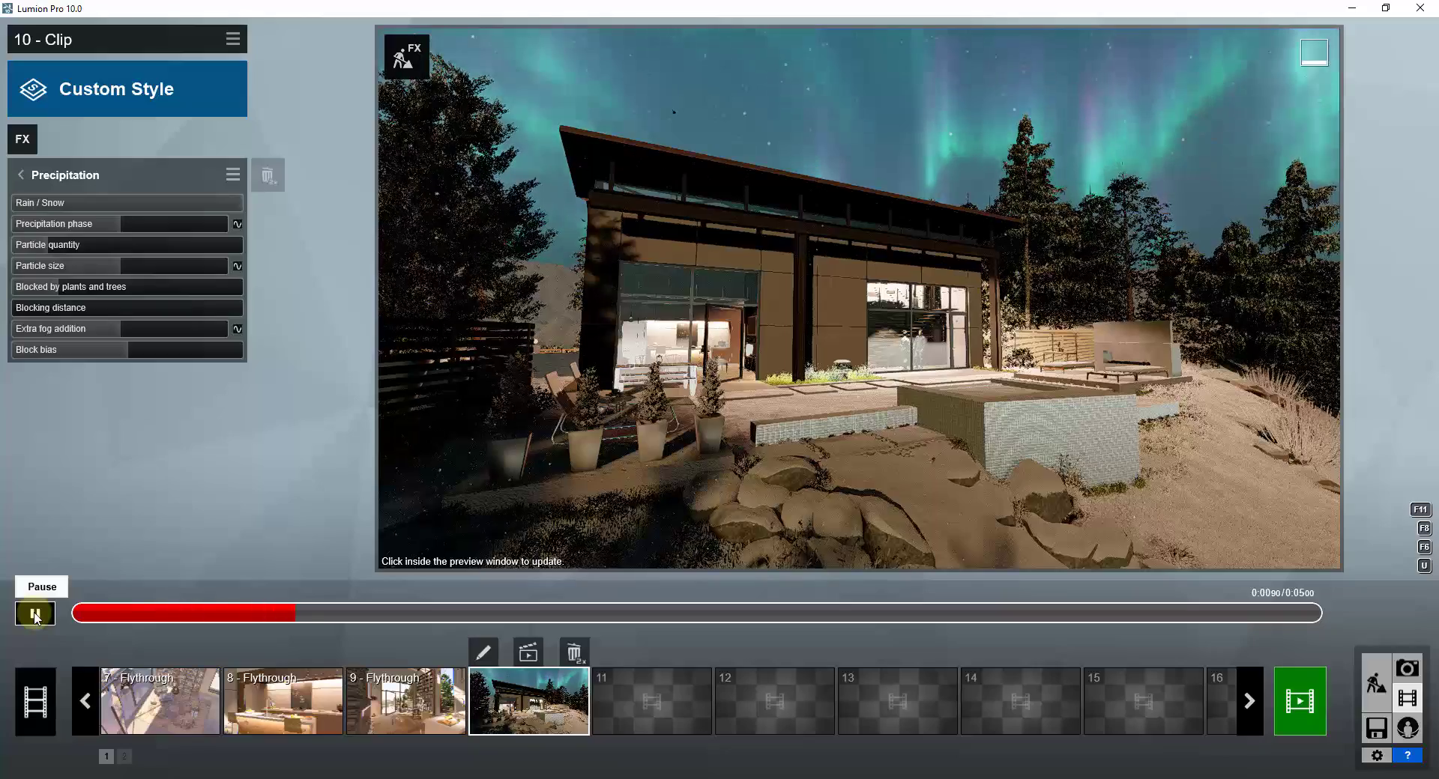
pyautogui.click(35, 614)
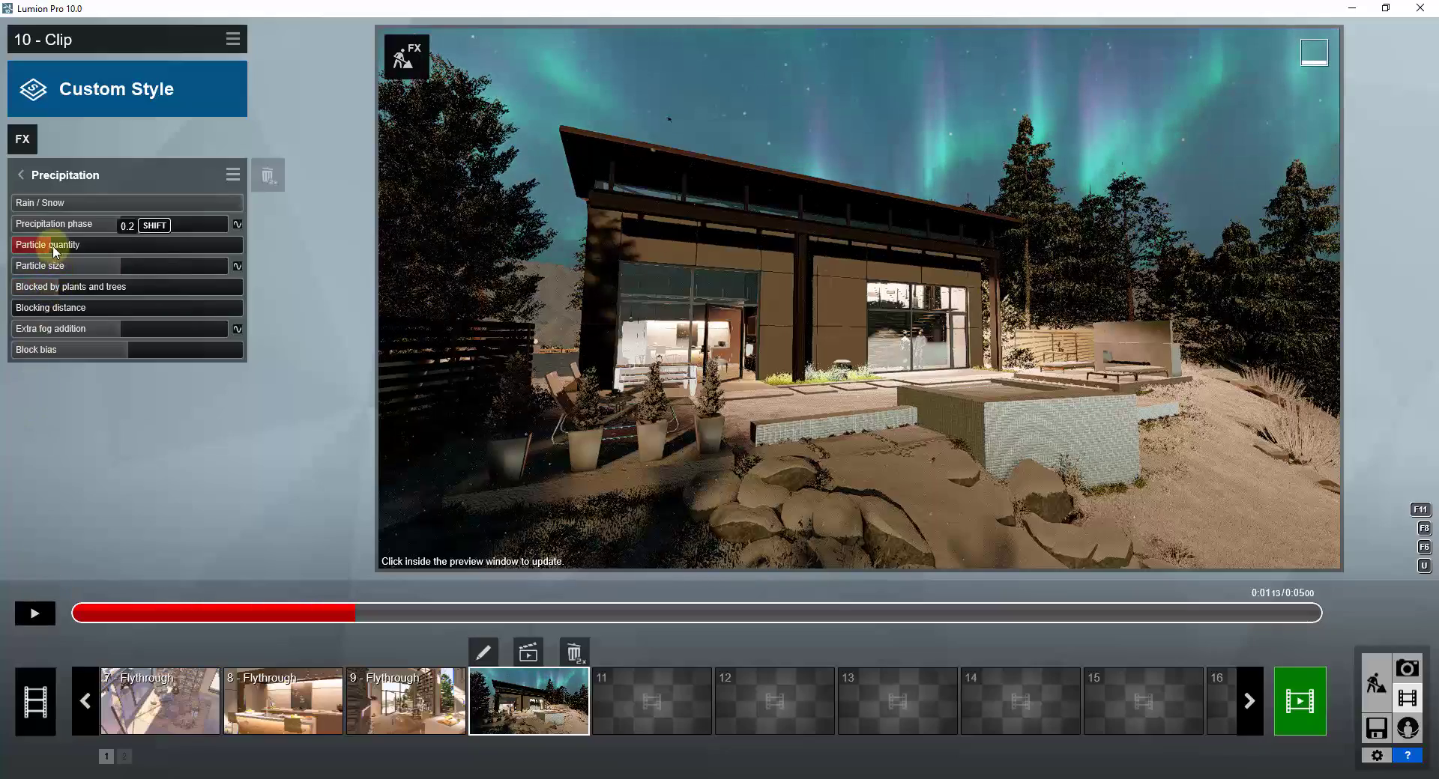
pyautogui.click(35, 613)
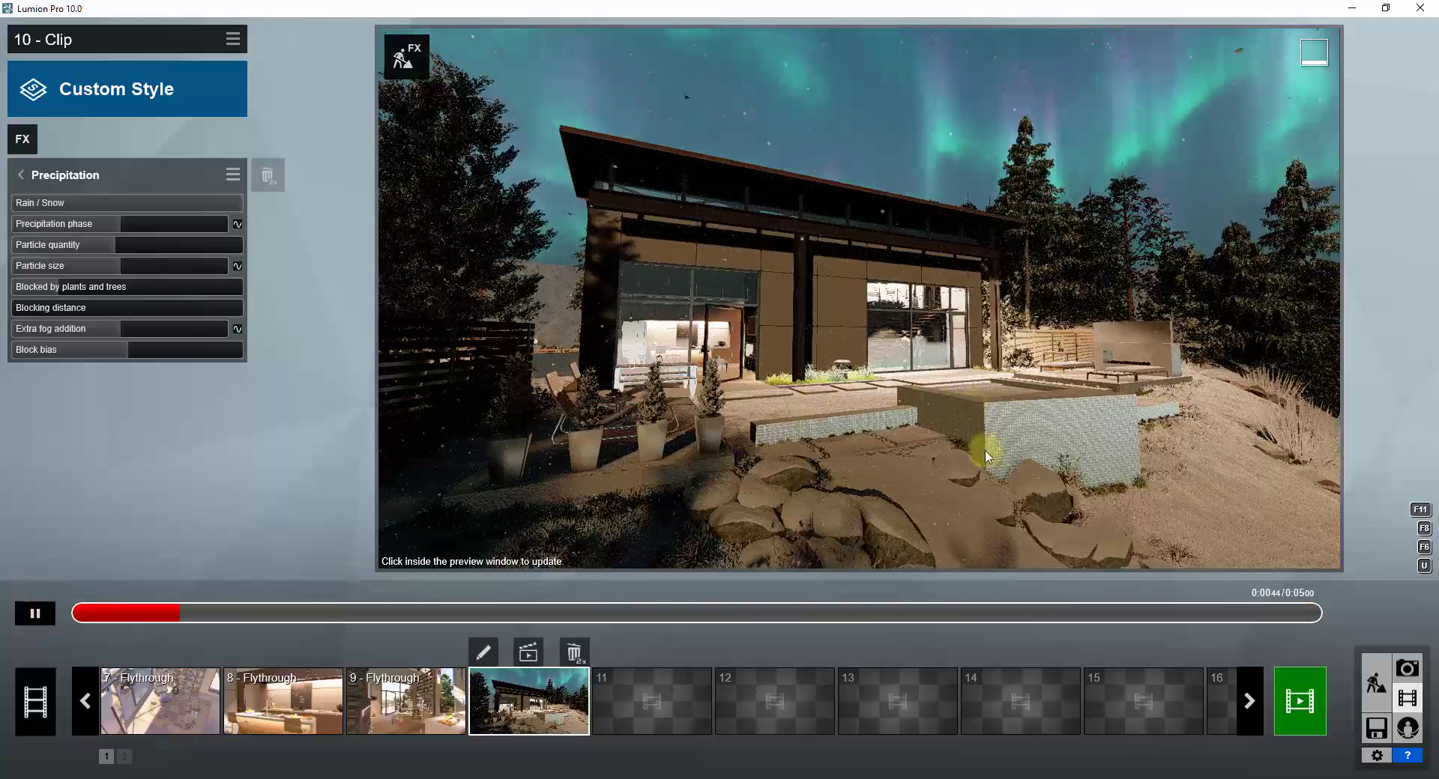
pyautogui.click(33, 613)
pyautogui.click(680, 318)
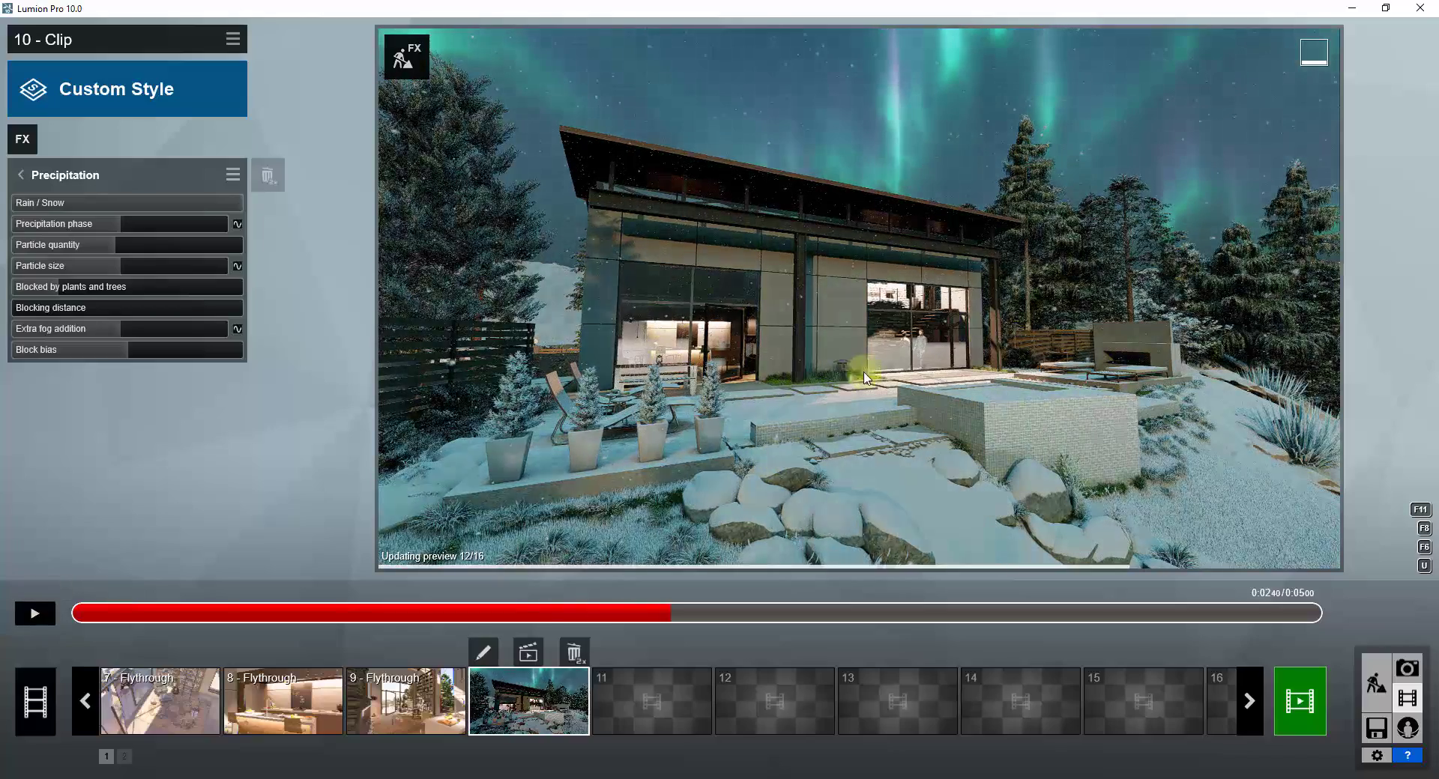
# Render the entire clip 10 as a 1280x720 HD MP4 at four-star output quality, overwriting the existing Aurora Borealis file
pyautogui.click(570, 701)
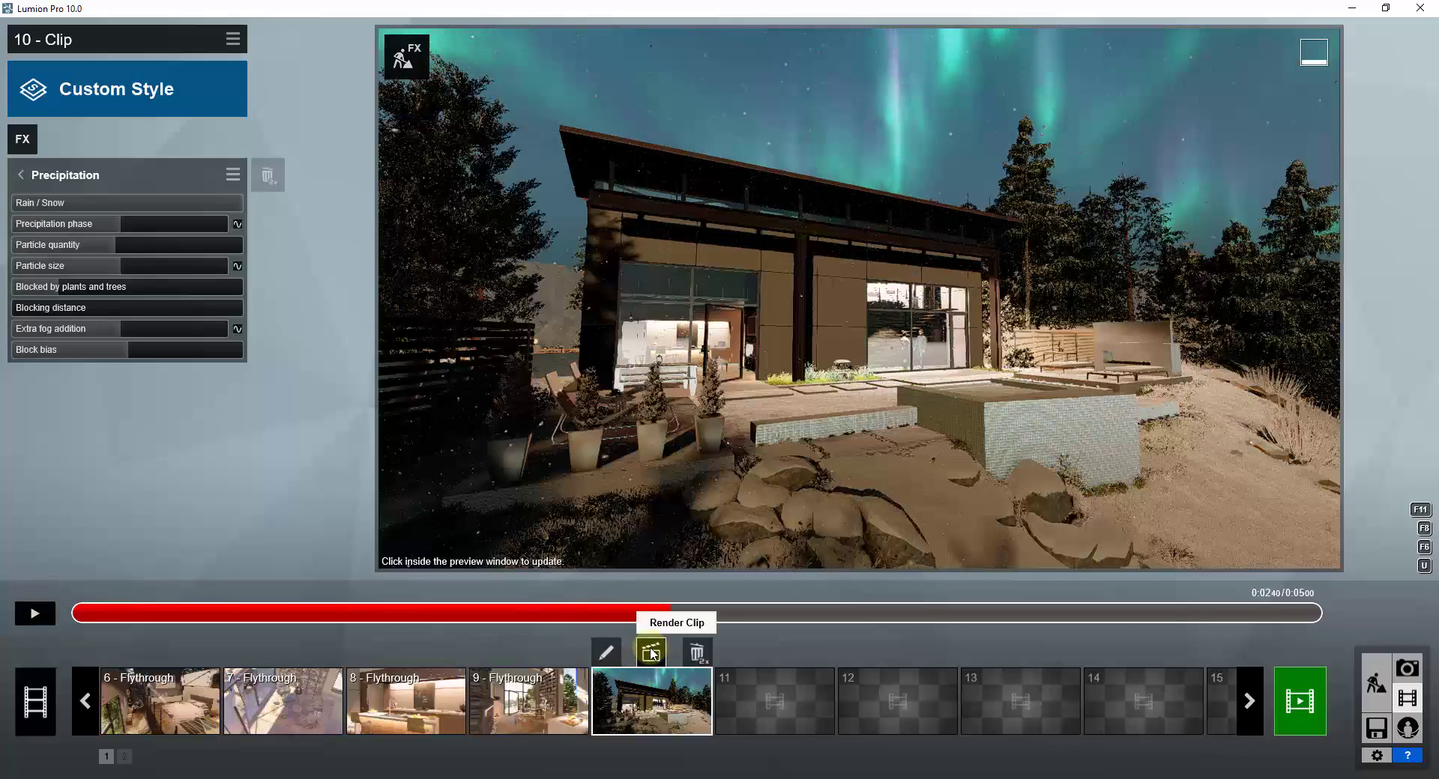
pyautogui.click(651, 653)
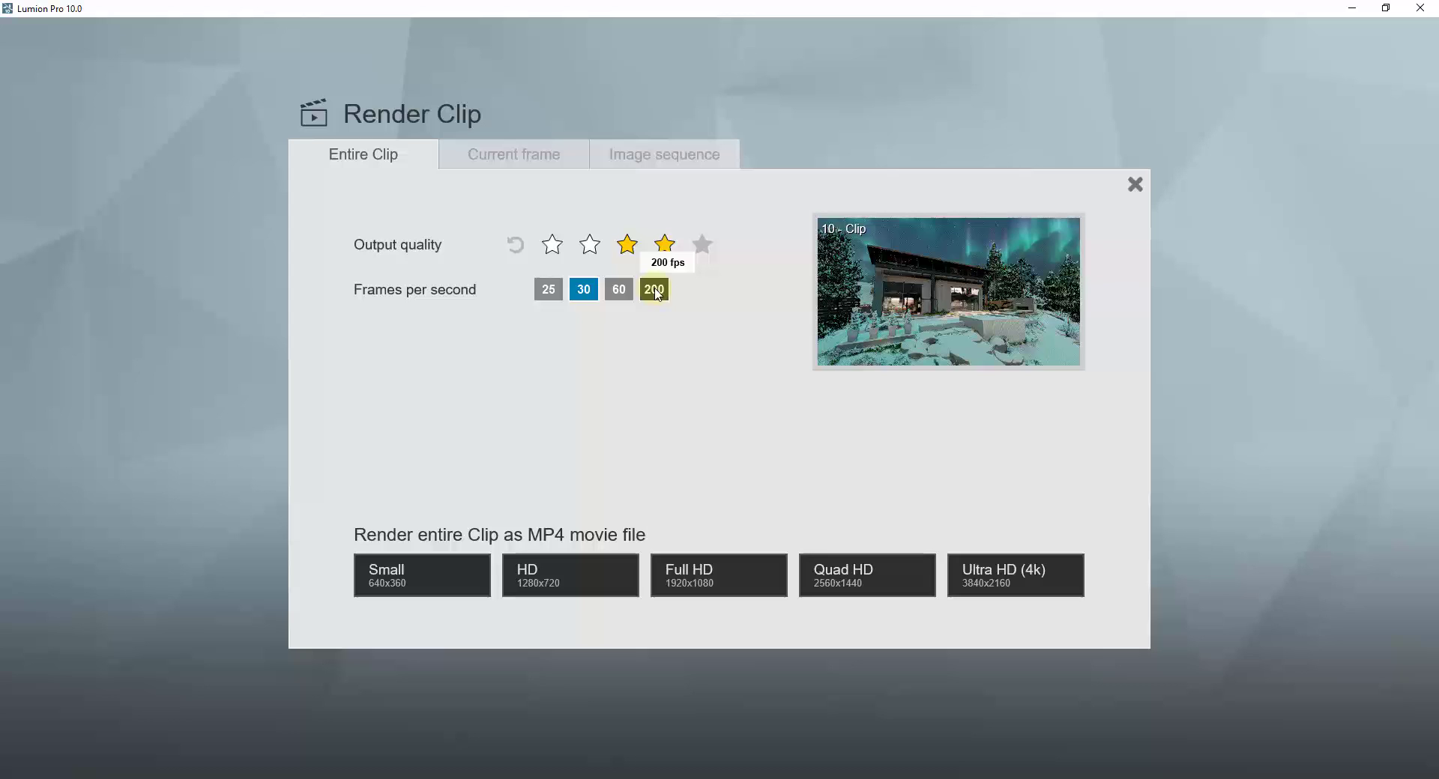
pyautogui.click(664, 245)
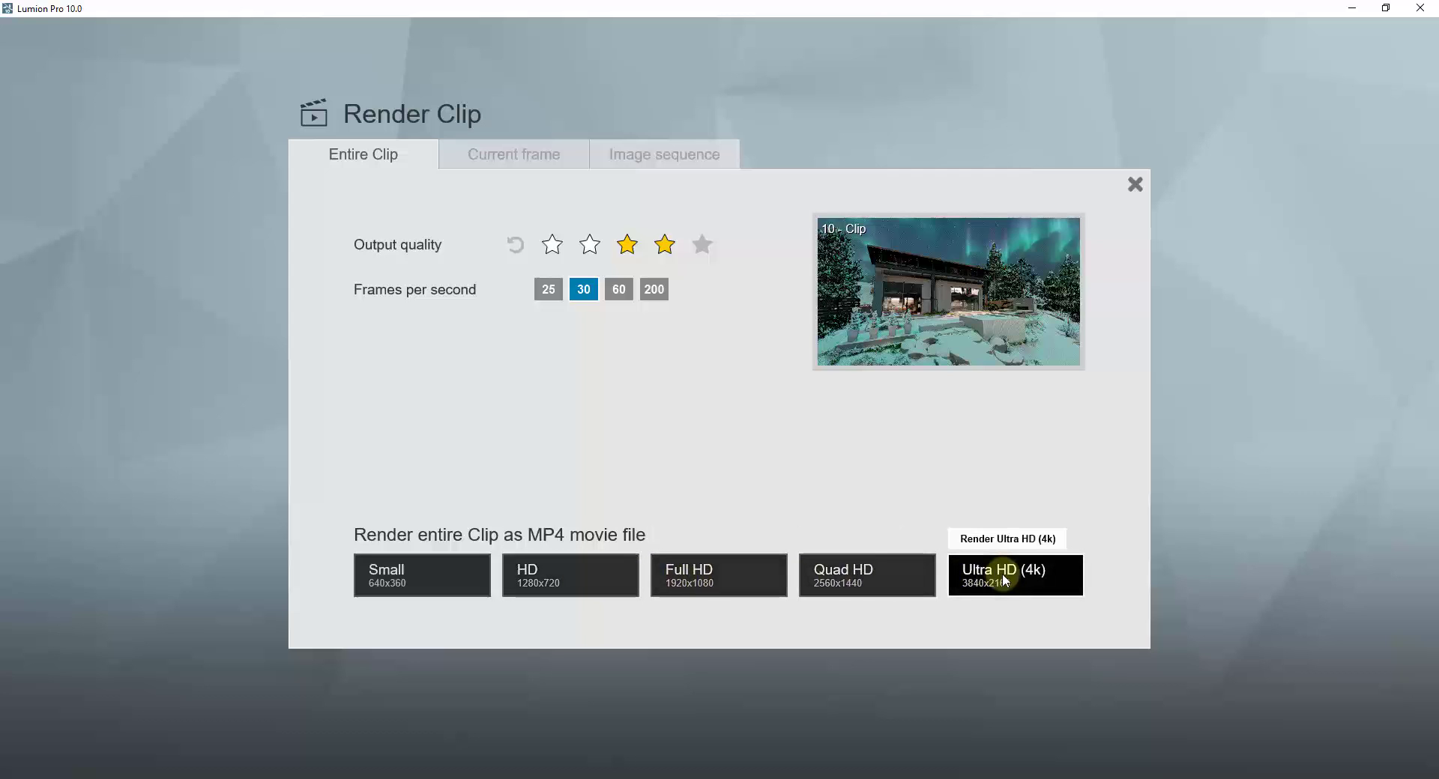
pyautogui.click(555, 570)
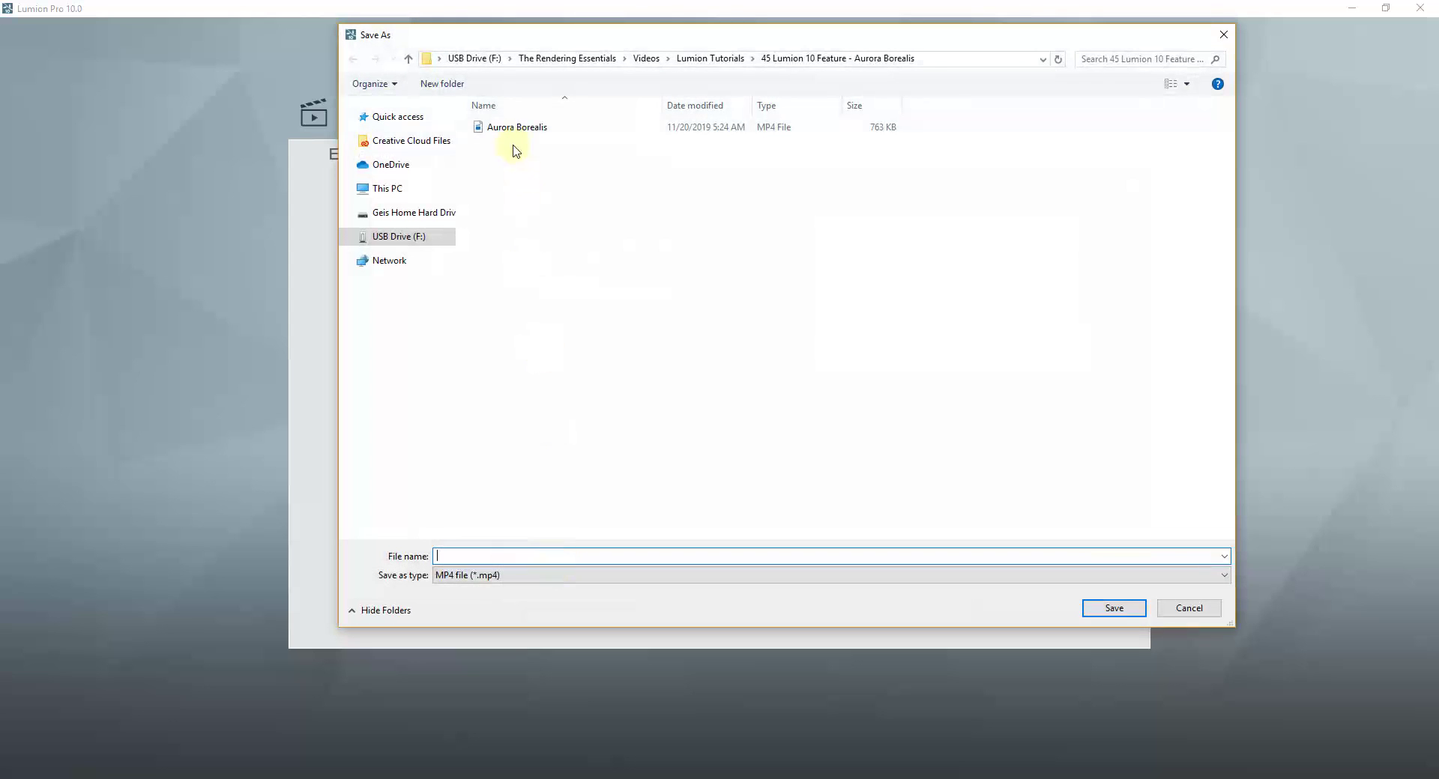
pyautogui.doubleClick(515, 129)
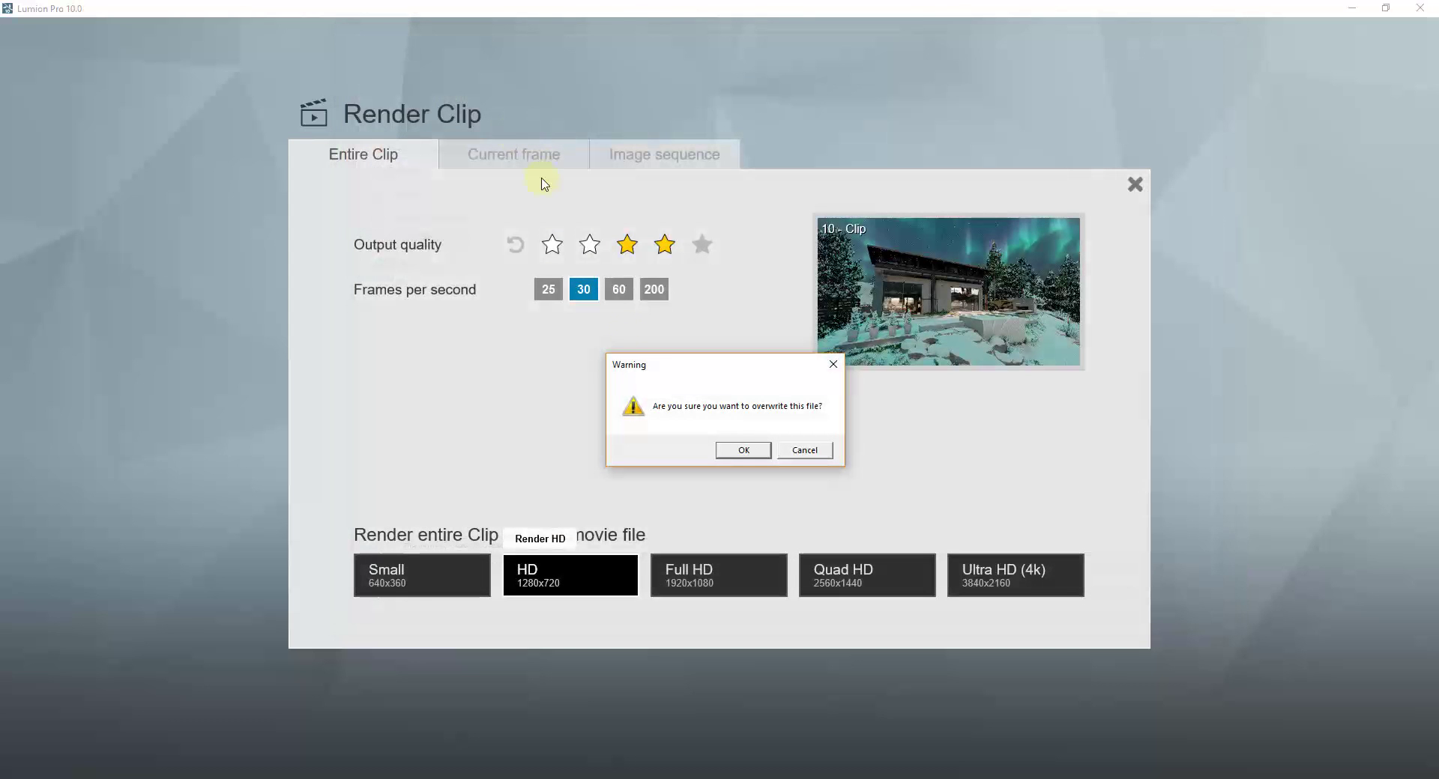
pyautogui.click(745, 452)
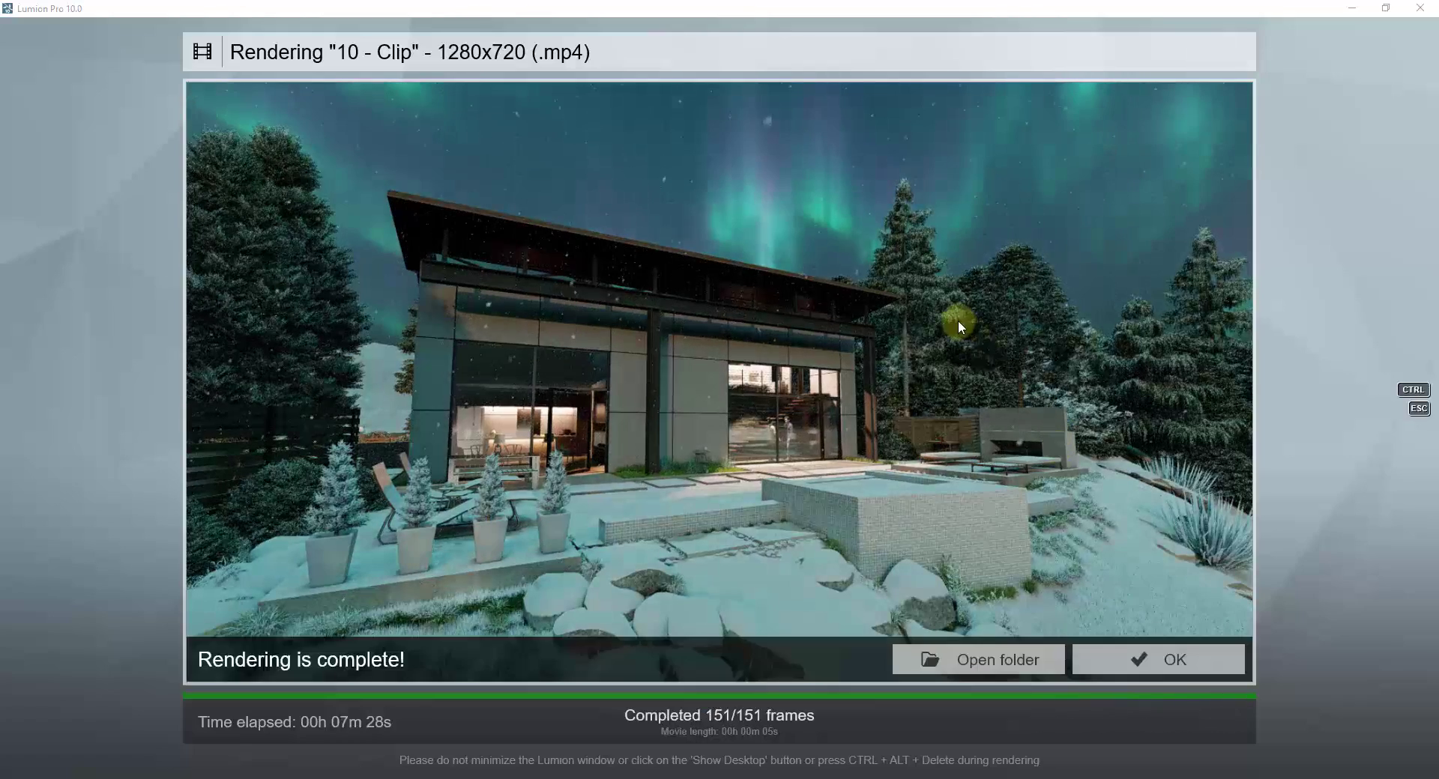
# Open the render's output folder and play the Aurora Borealis movie to examine the animated sky and snowfall
pyautogui.click(976, 666)
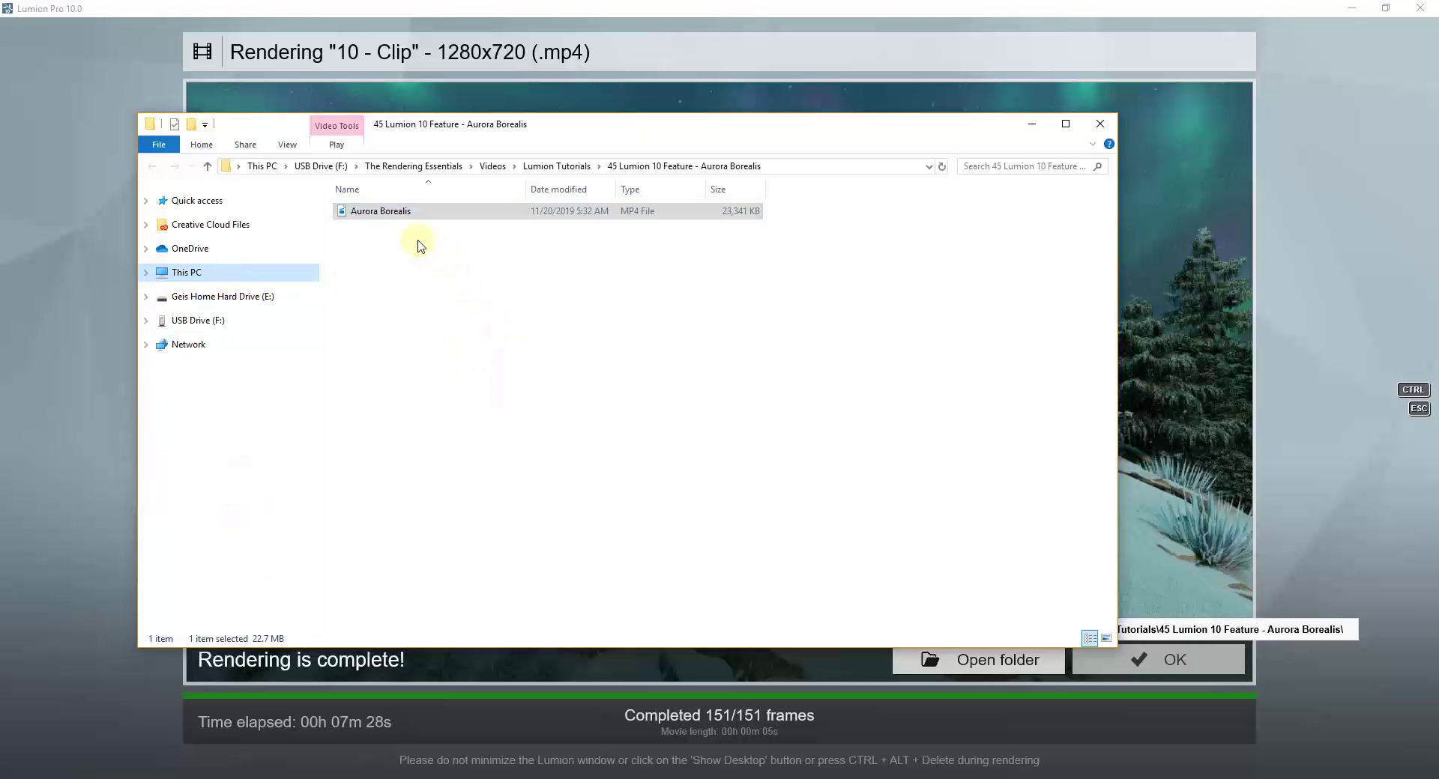
pyautogui.doubleClick(387, 213)
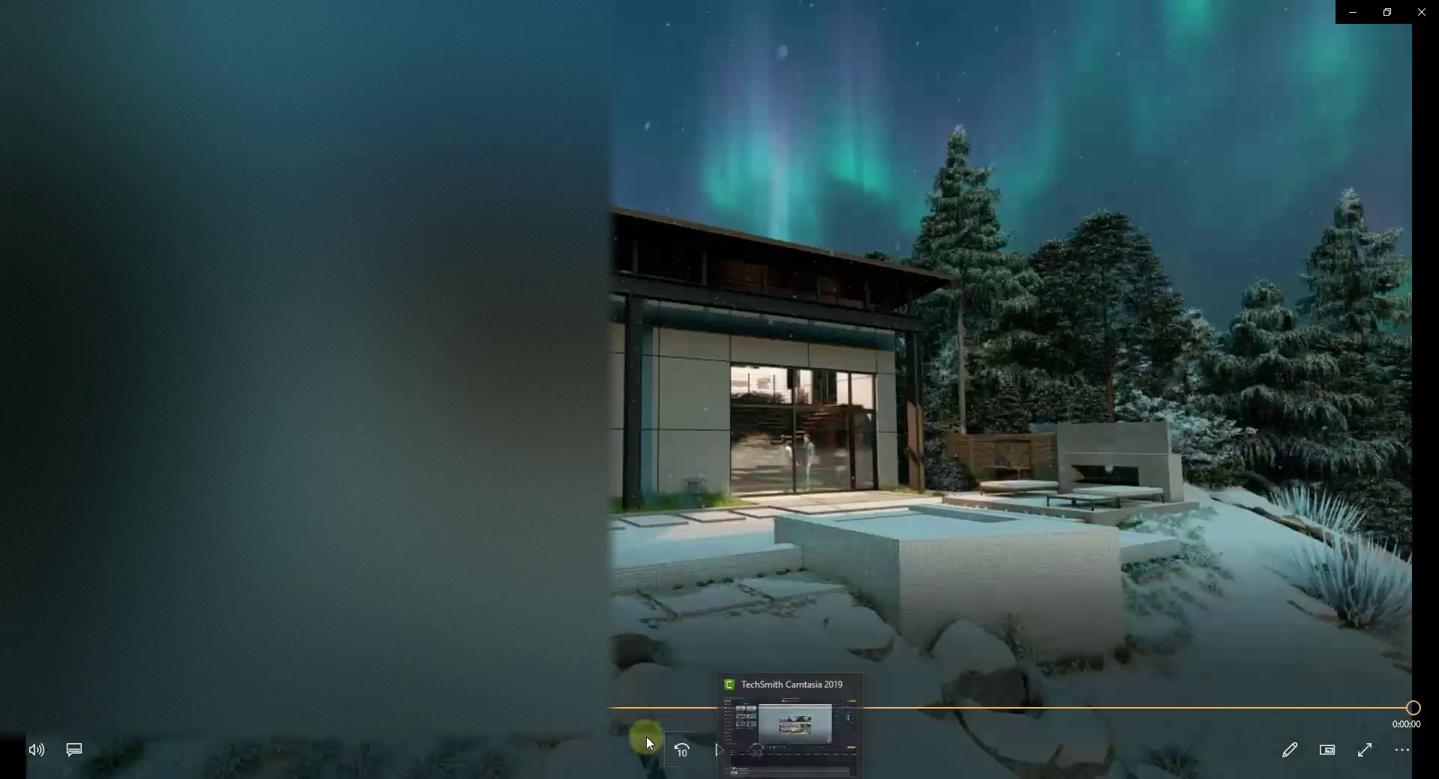
pyautogui.click(722, 749)
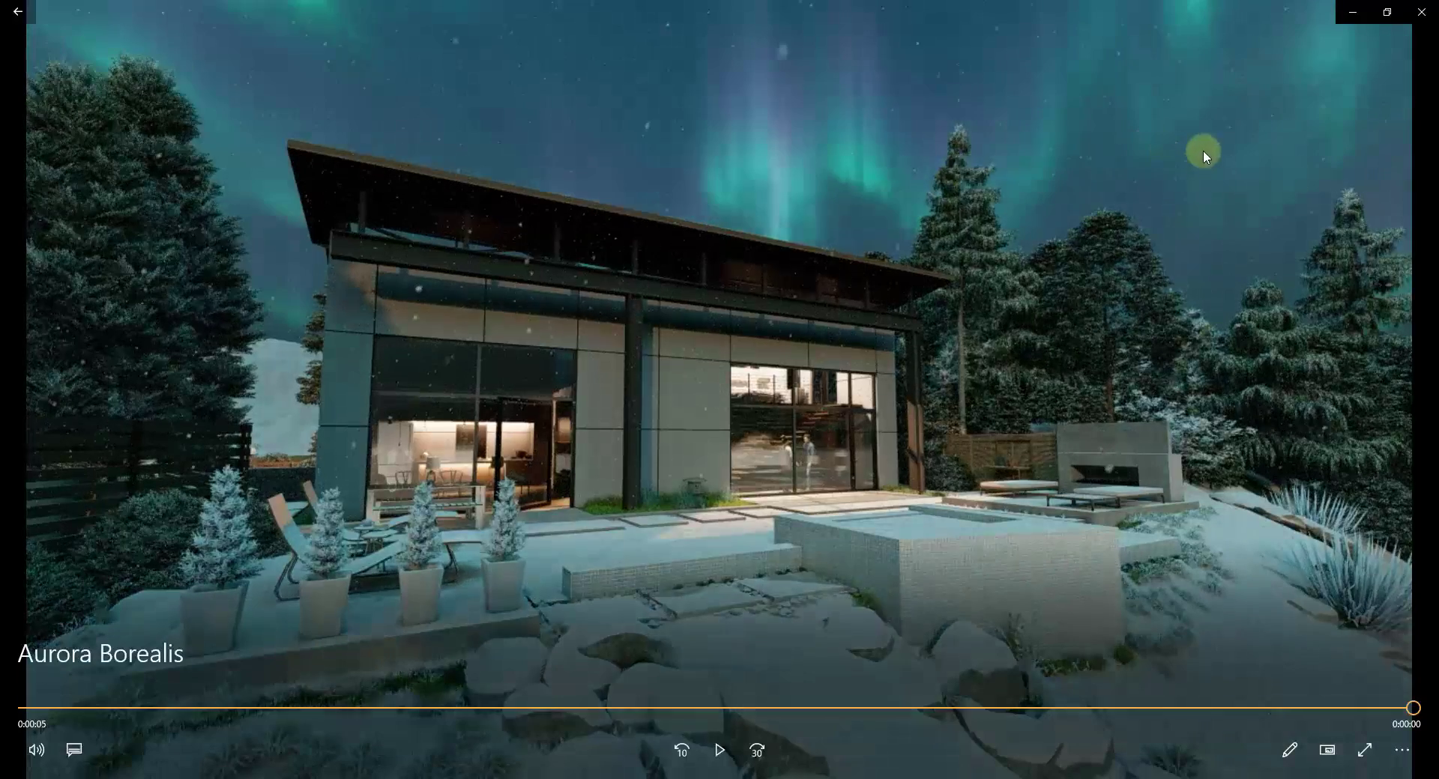
pyautogui.click(723, 749)
pyautogui.click(709, 281)
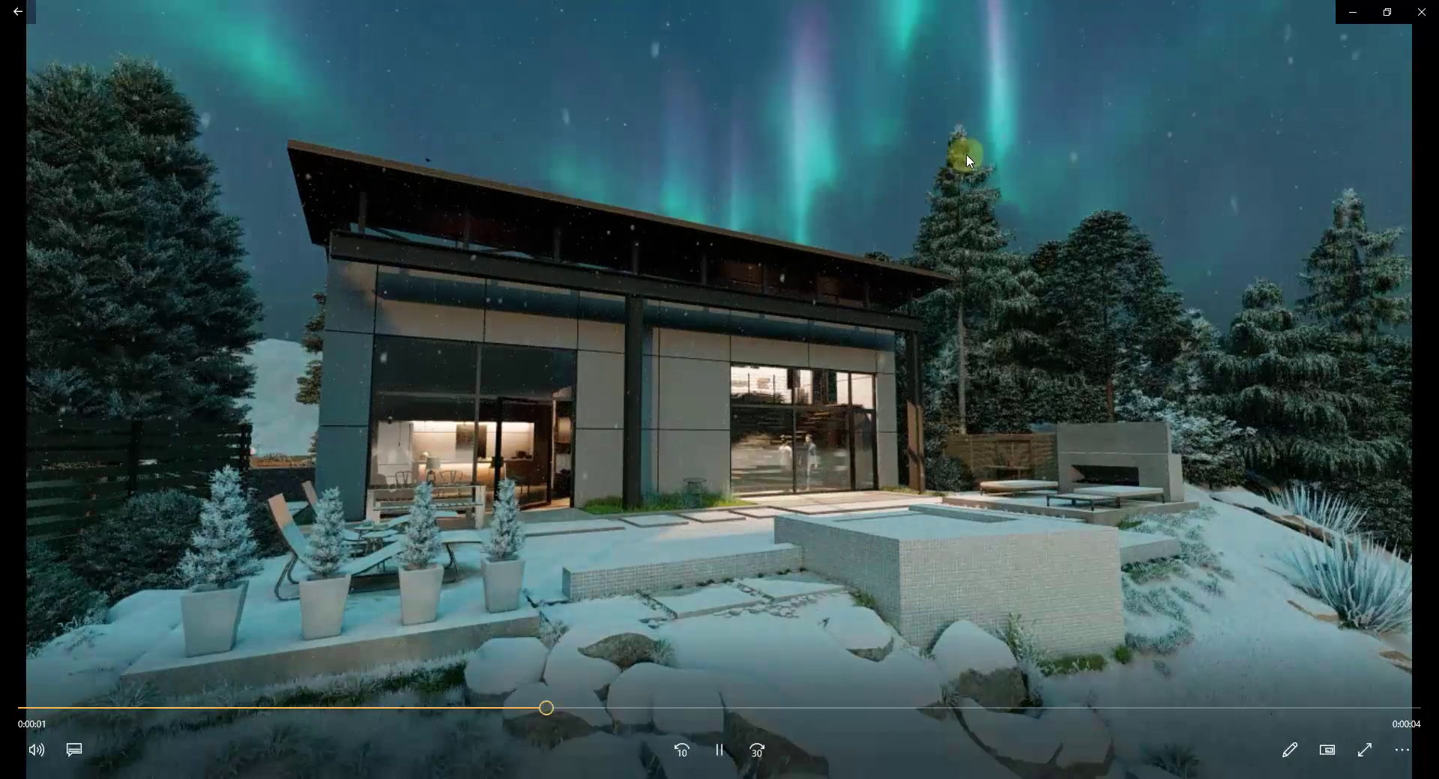